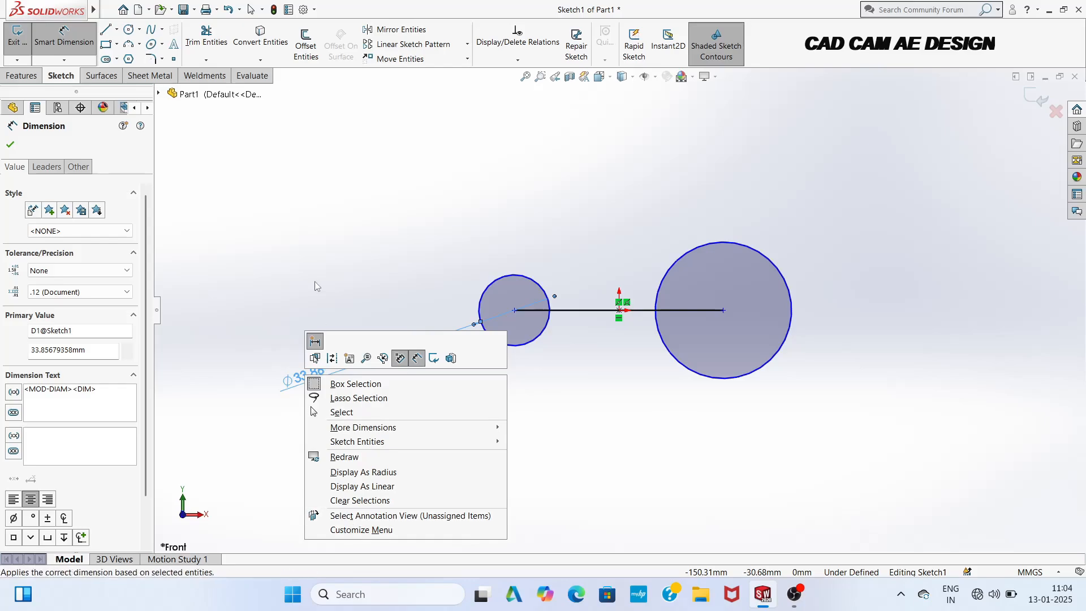
Step: Delete the diameter dimension from the small circle
{"action": "left_click", "coordinate": [313, 282]}
{"action": "key", "text": "Escape"}
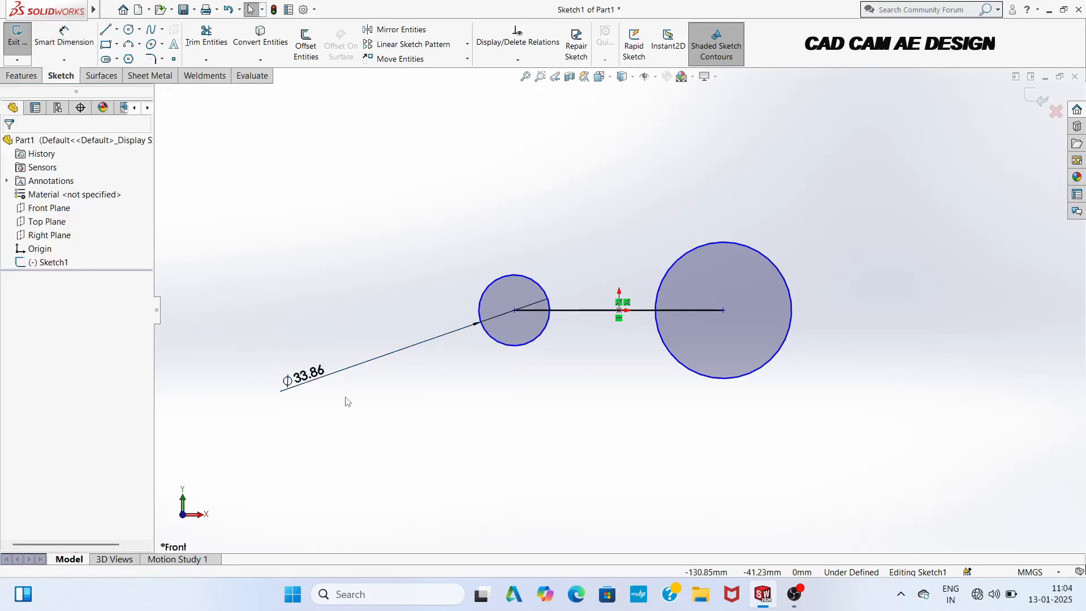
{"action": "right_click", "coordinate": [319, 377]}
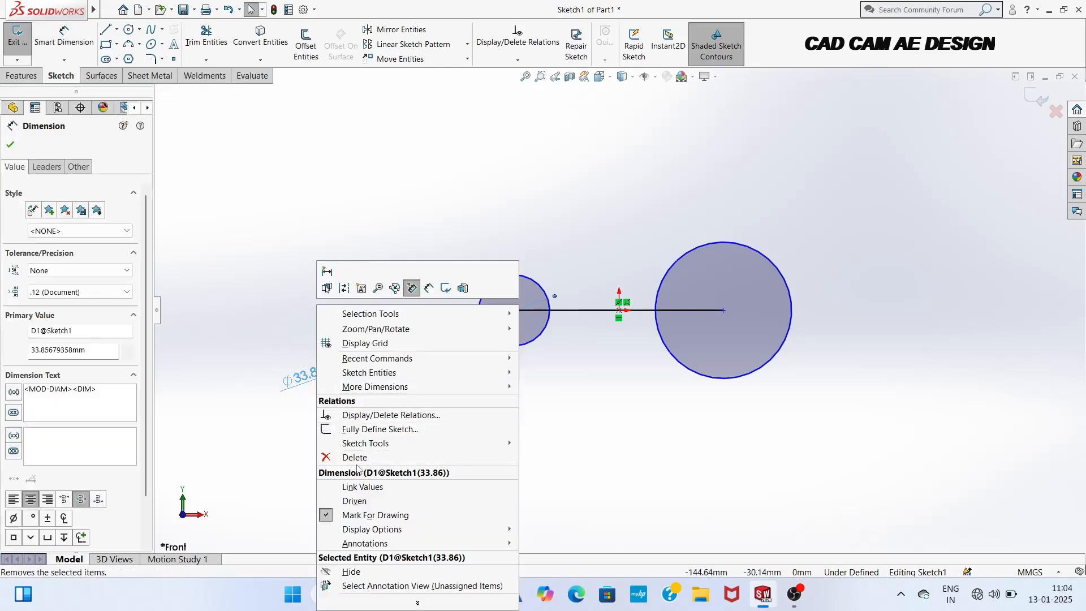
{"action": "left_click", "coordinate": [355, 457]}
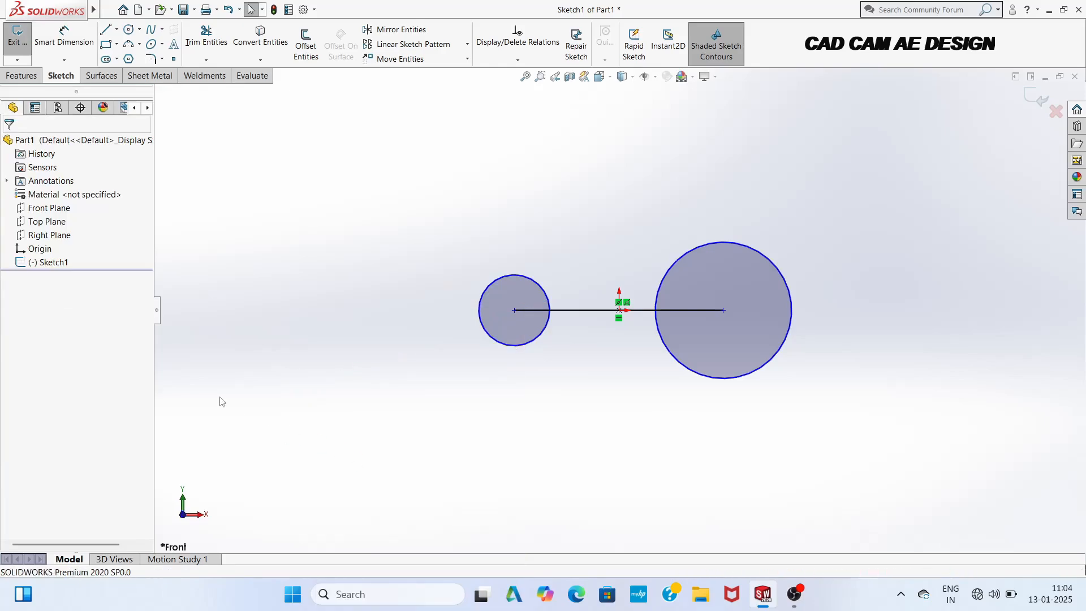
Step: Set the small circle's radius to 12 mm
{"action": "left_click", "coordinate": [492, 285]}
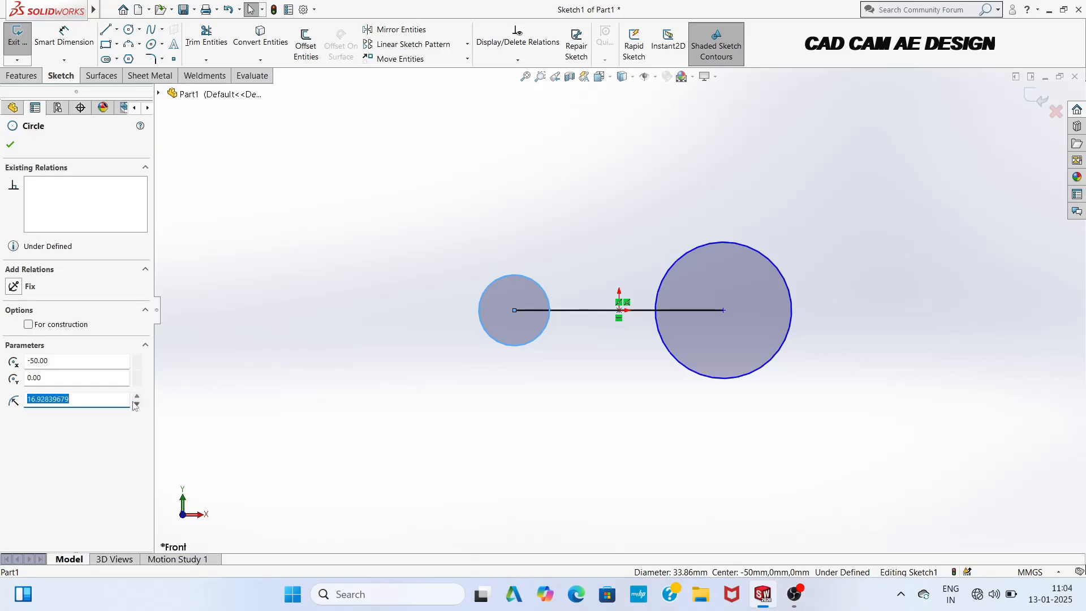
{"action": "key", "text": "BackSpace"}
{"action": "type", "text": "12"}
{"action": "key", "text": "Return"}
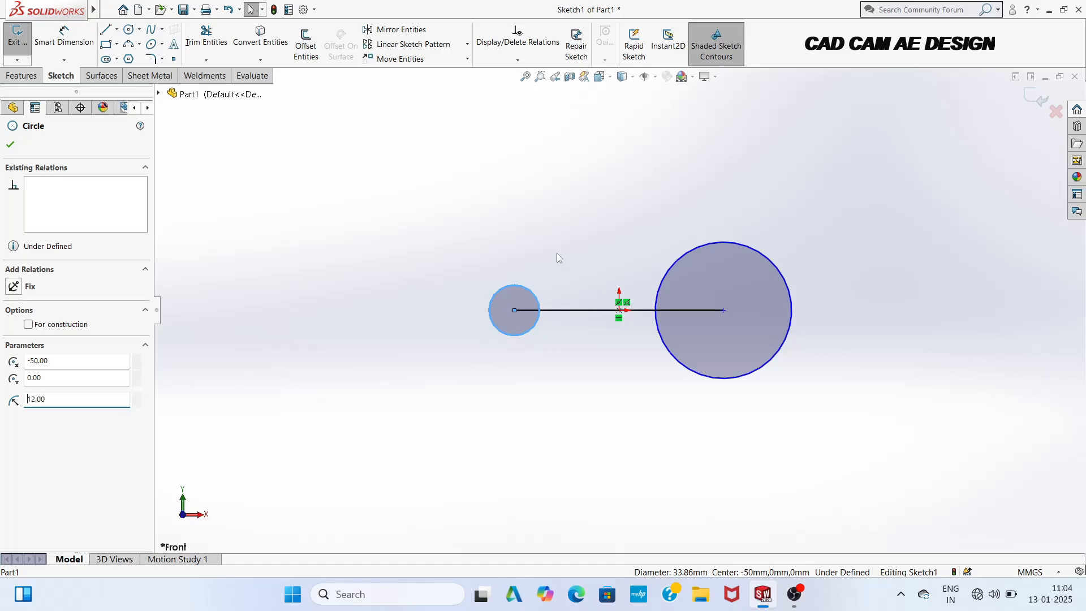
{"action": "left_click", "coordinate": [10, 144]}
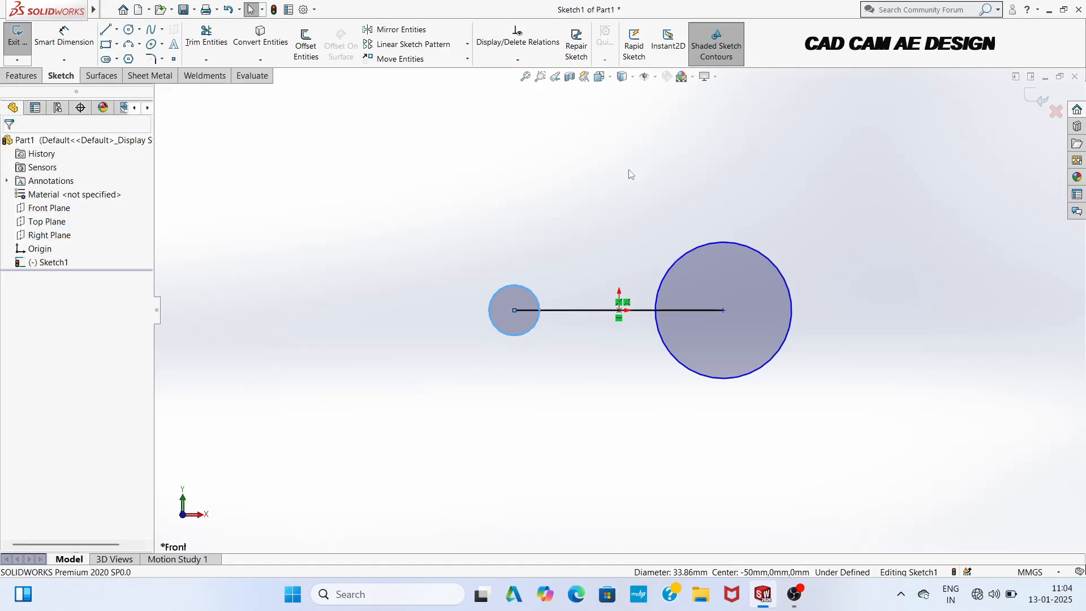
Step: Set the large circle's radius to 26.90 mm
{"action": "left_click", "coordinate": [707, 246]}
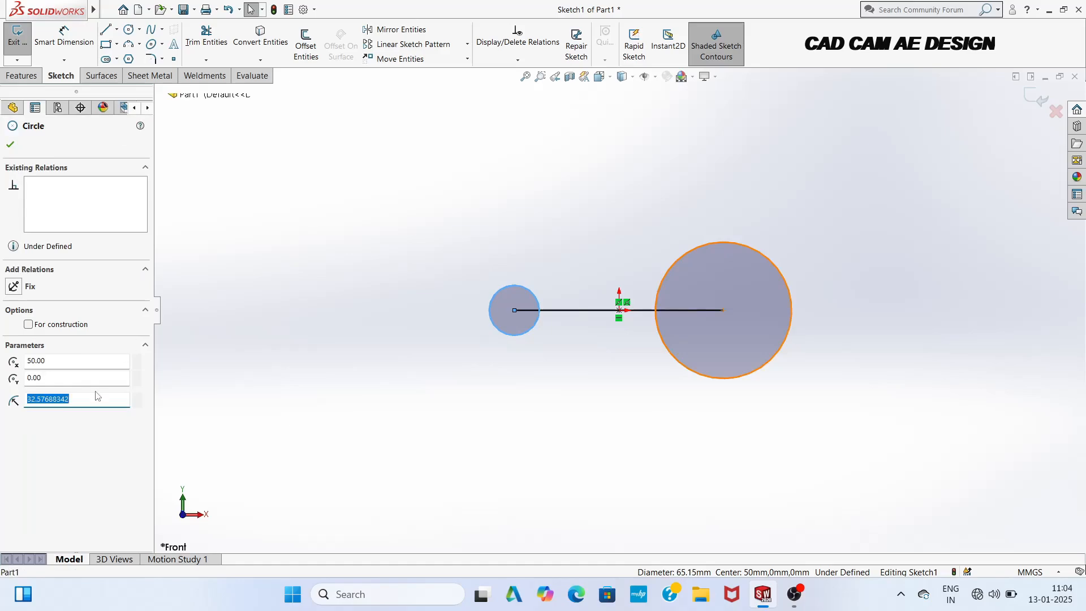
{"action": "key", "text": "BackSpace"}
{"action": "key", "text": "Return"}
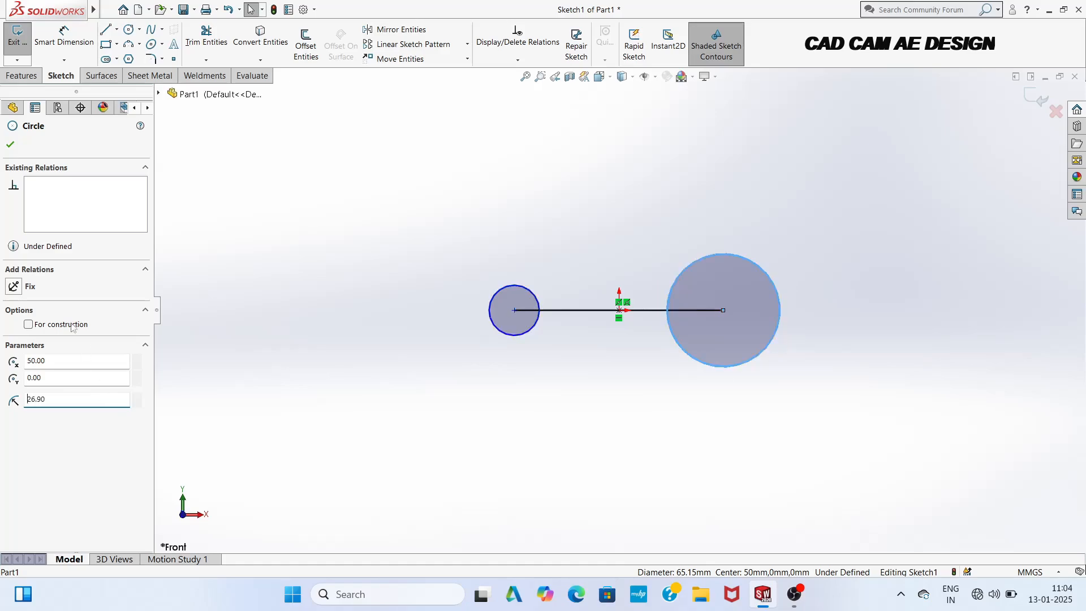
{"action": "left_click", "coordinate": [10, 145]}
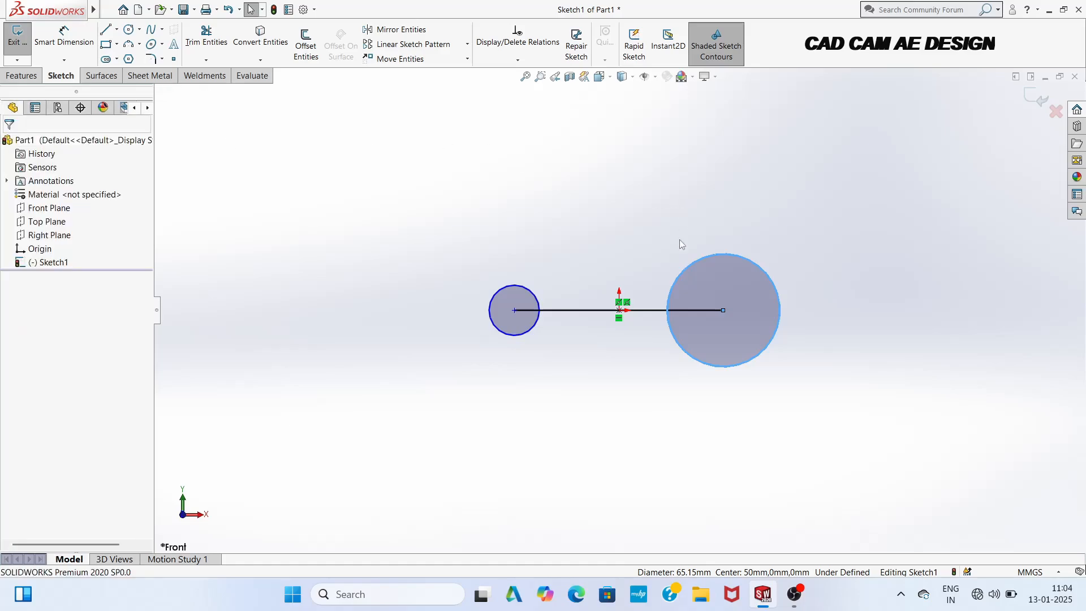
Step: Add diameter dimensions to the small circle and the large circle, accepting their current sizes
{"action": "left_click", "coordinate": [56, 36]}
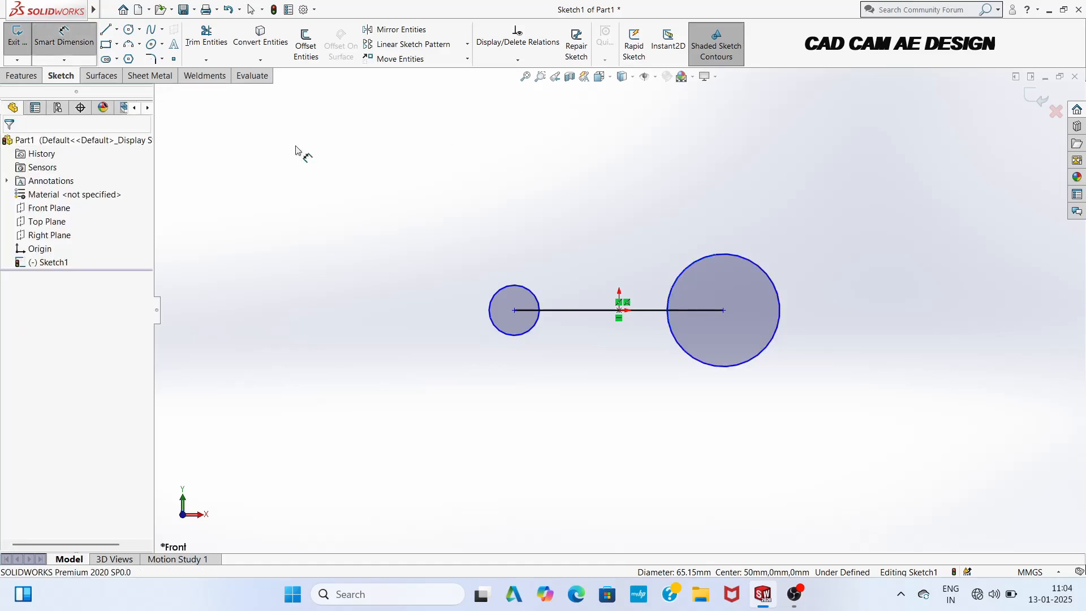
{"action": "left_click", "coordinate": [499, 293]}
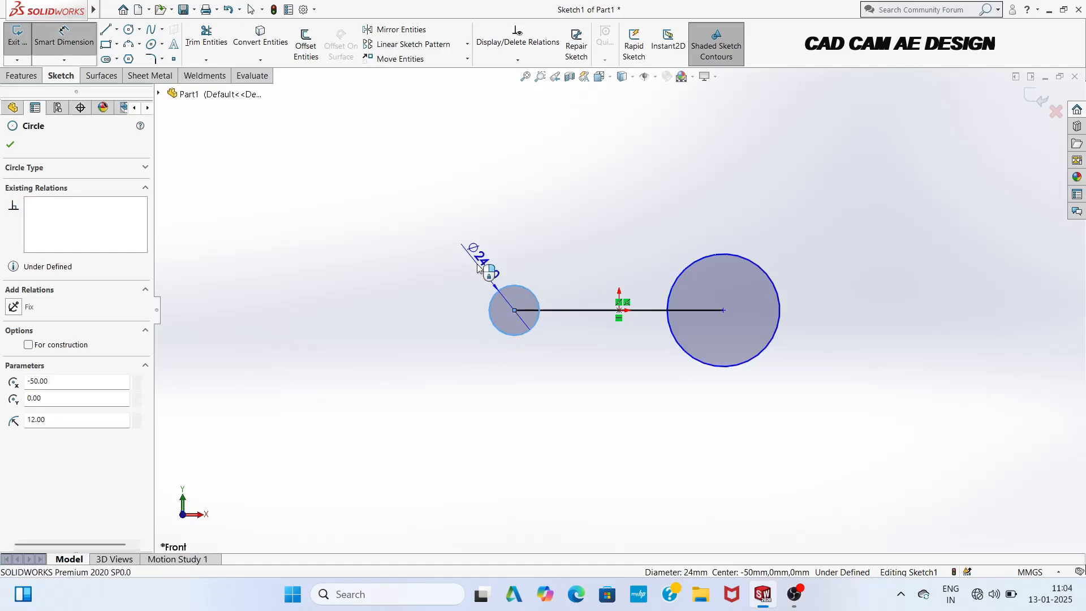
{"action": "left_click", "coordinate": [478, 249]}
{"action": "key", "text": "Return"}
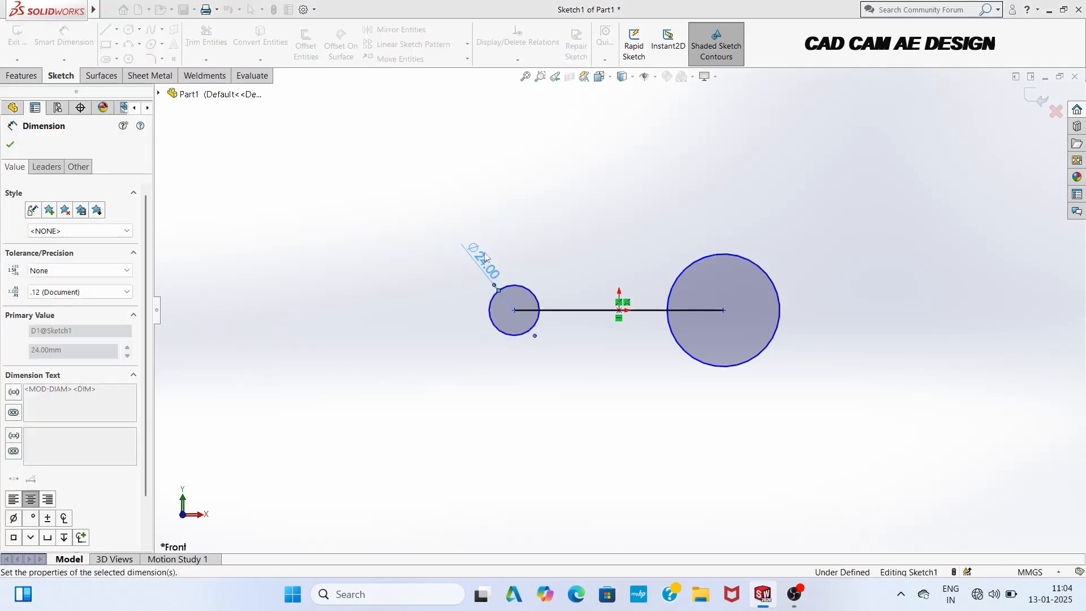
{"action": "left_click", "coordinate": [699, 266]}
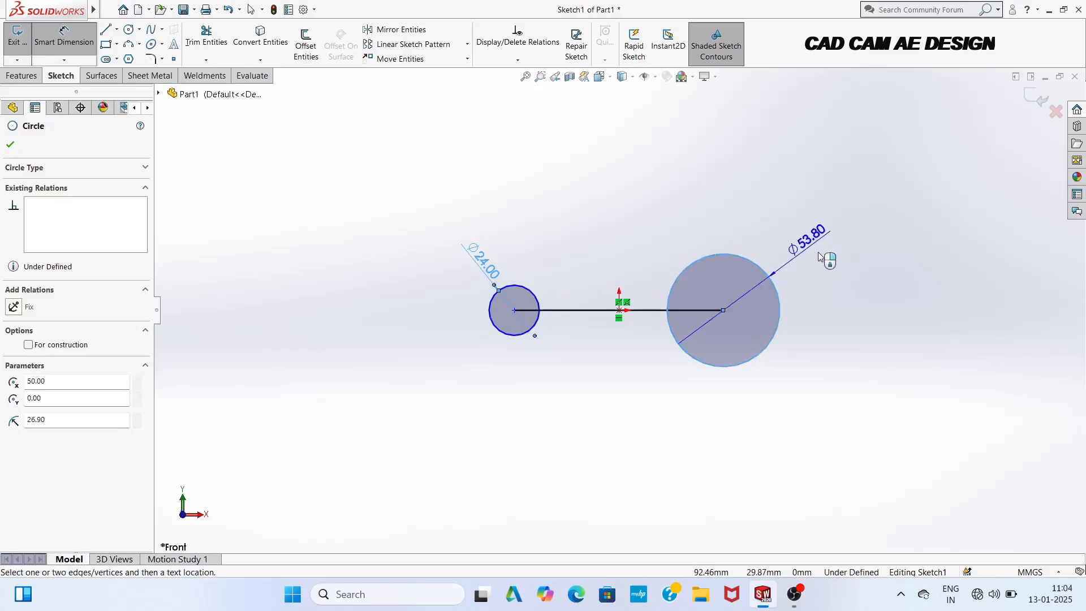
{"action": "left_click", "coordinate": [818, 256]}
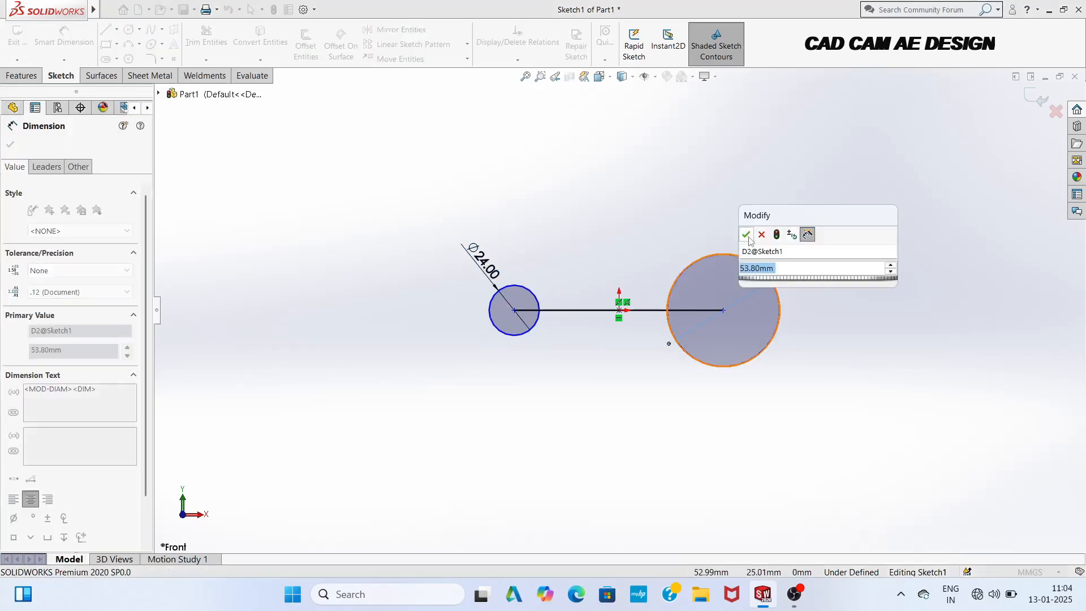
{"action": "left_click", "coordinate": [746, 235]}
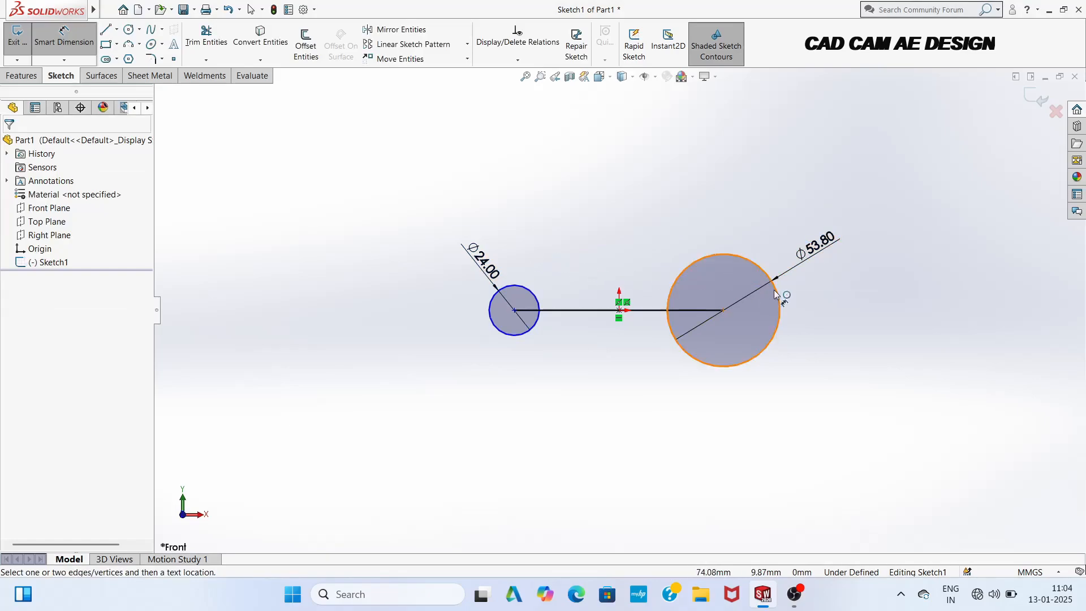
Step: Sketch a vertical midpoint line centred on the large circle's centre, extending 45 mm to each side
{"action": "scroll", "coordinate": [741, 313], "scroll_direction": "down", "scroll_amount": 2}
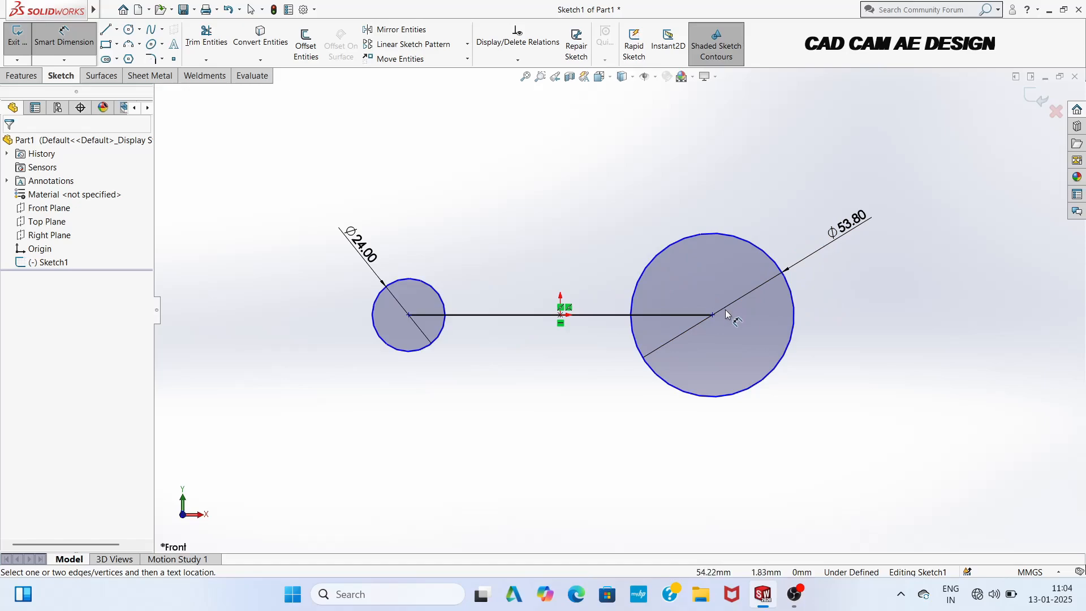
{"action": "scroll", "coordinate": [713, 306], "scroll_direction": "up", "scroll_amount": 1}
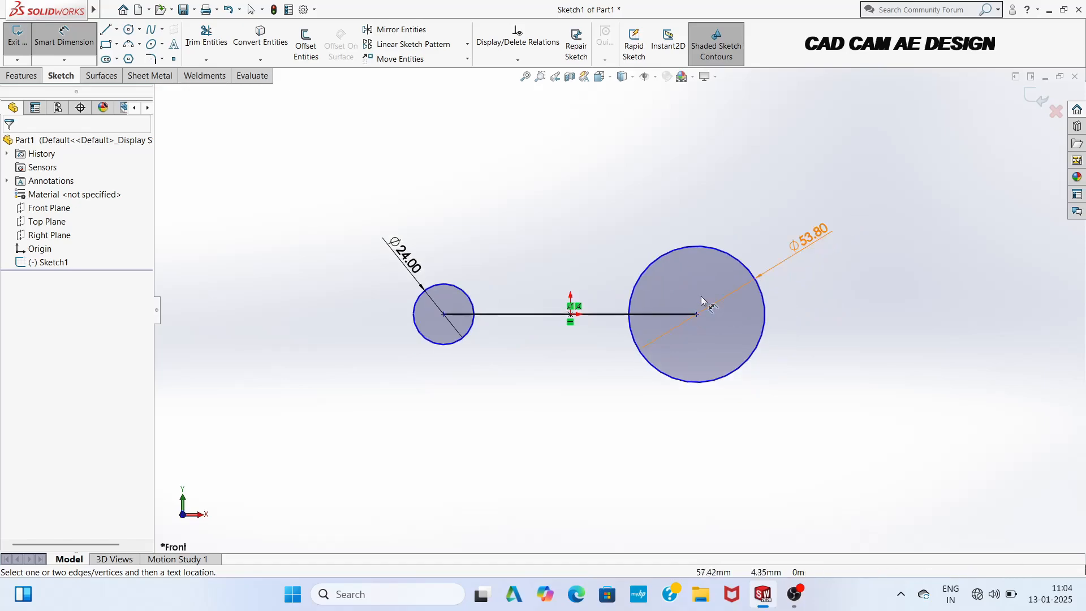
{"action": "left_click", "coordinate": [117, 31]}
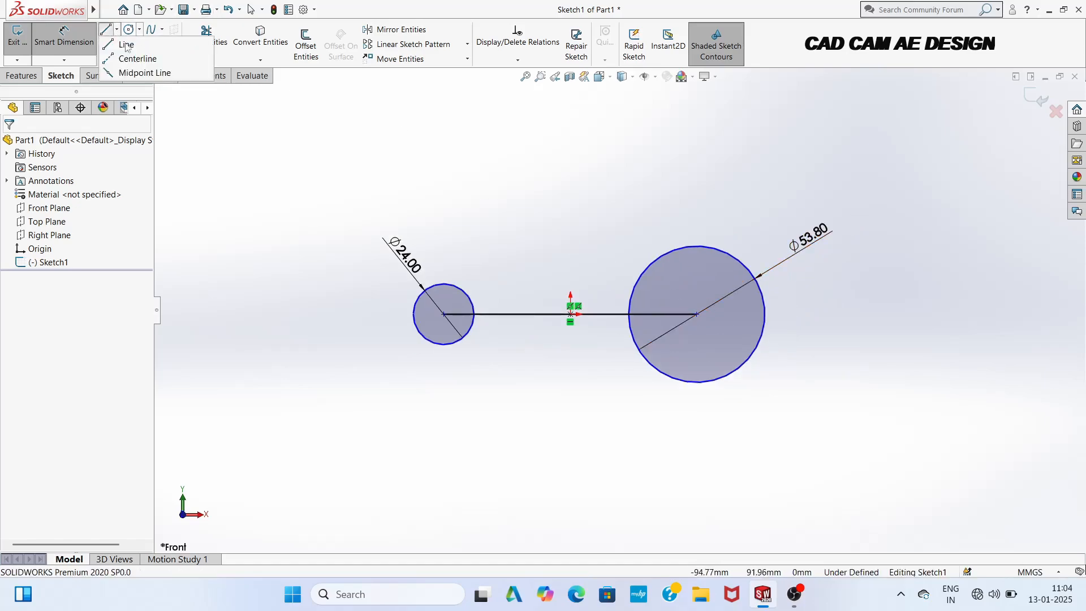
{"action": "left_click", "coordinate": [144, 72]}
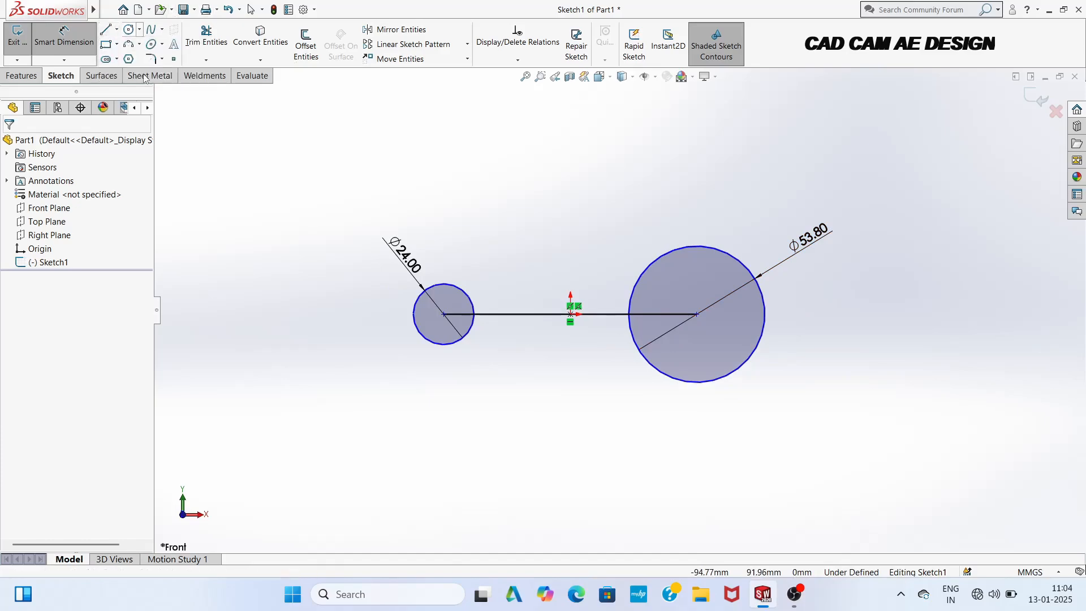
{"action": "left_click", "coordinate": [697, 314]}
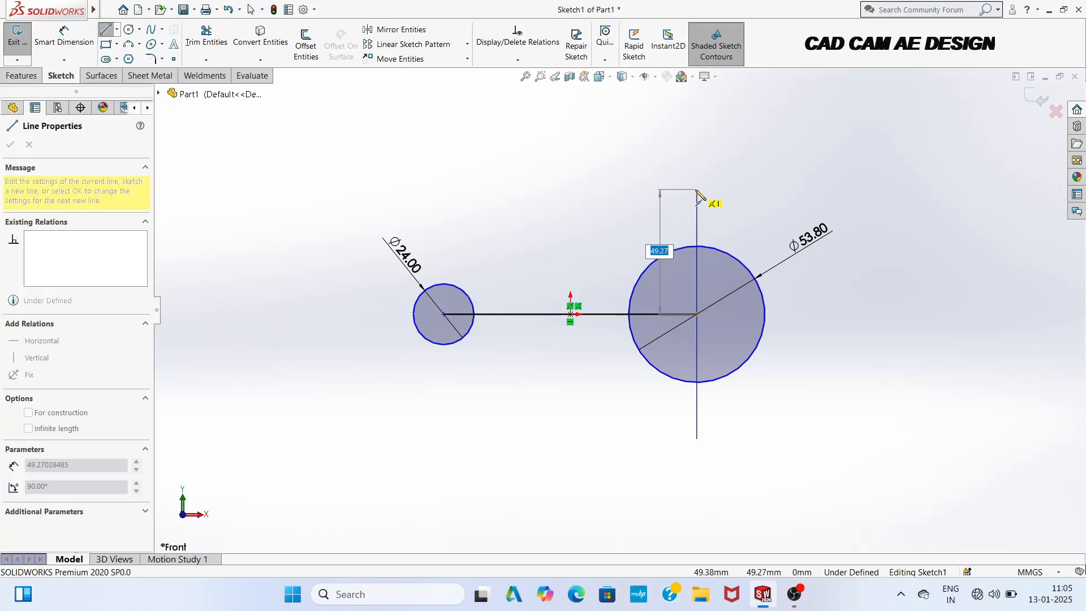
{"action": "type", "text": "45"}
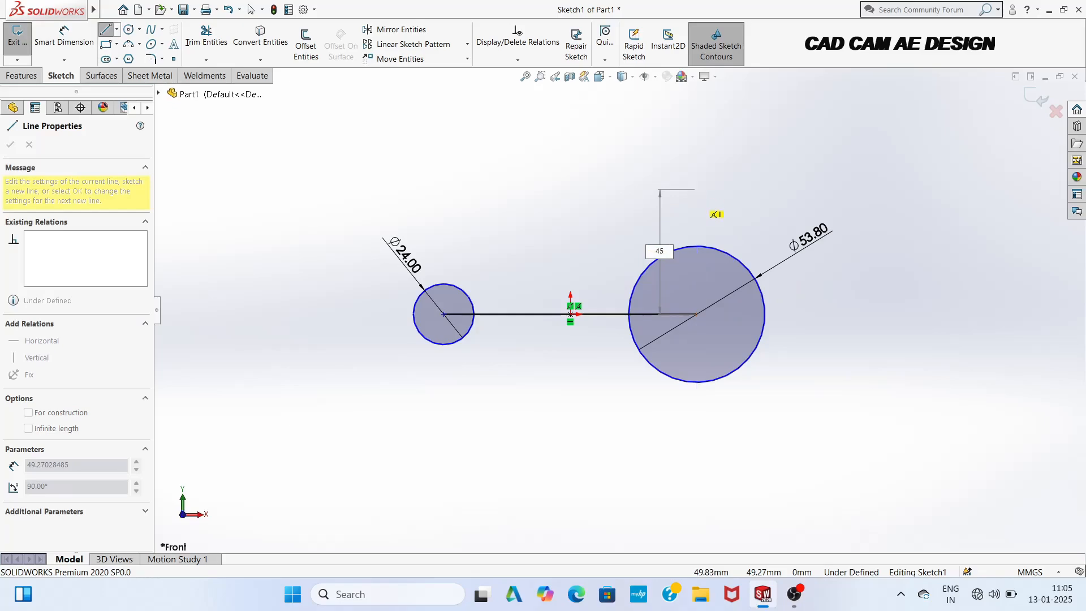
{"action": "key", "text": "Return"}
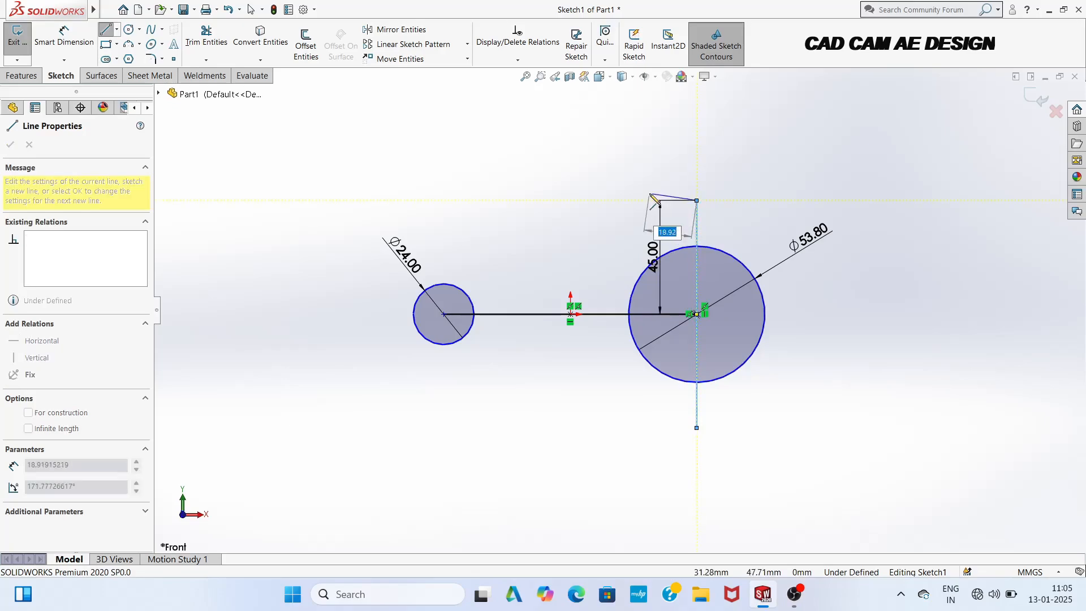
{"action": "key", "text": "Escape"}
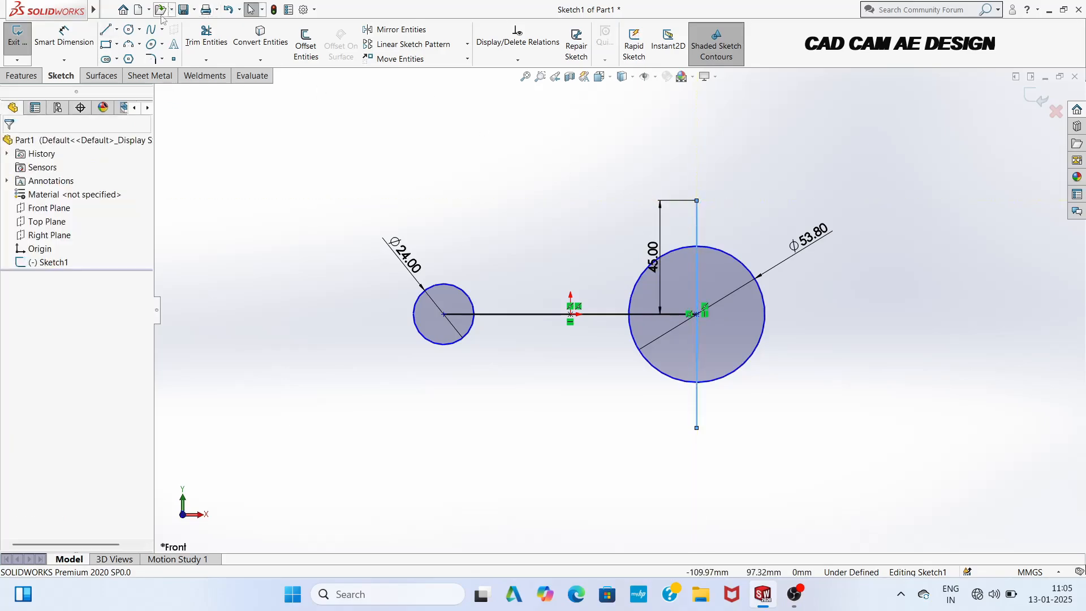
Step: Sketch a horizontal midpoint line centred on the vertical line's upper end, extending 8 mm to each side
{"action": "left_click", "coordinate": [117, 29]}
{"action": "left_click", "coordinate": [133, 70]}
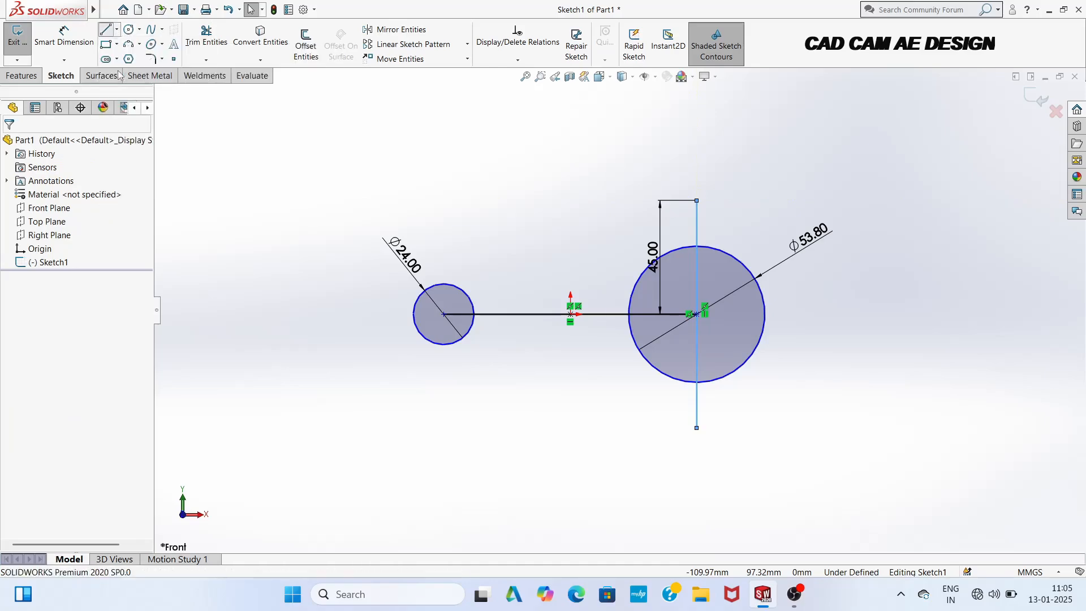
{"action": "left_click", "coordinate": [696, 200]}
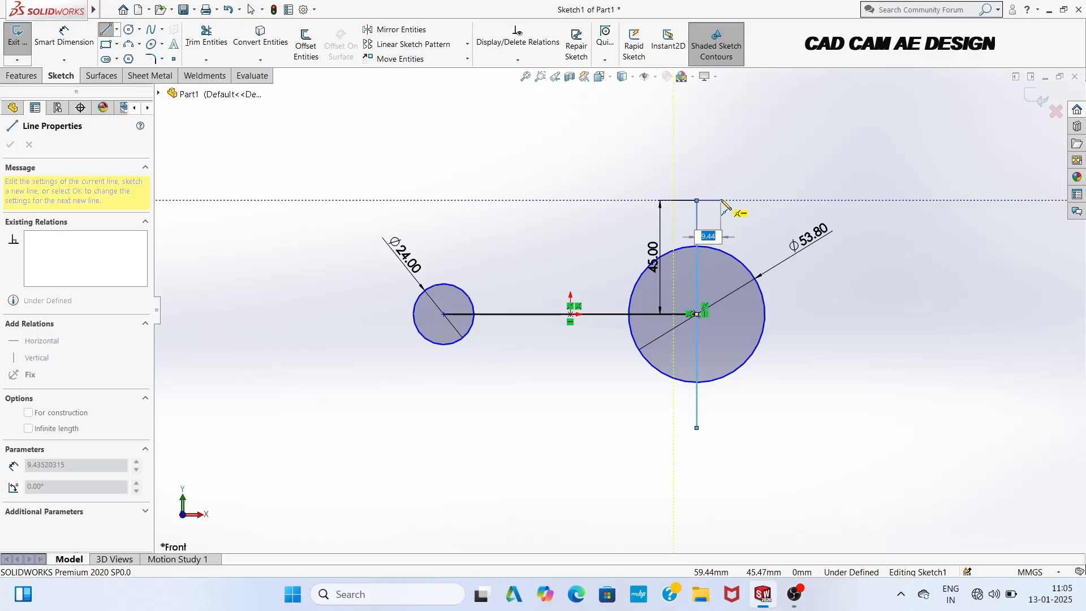
{"action": "type", "text": "8"}
{"action": "key", "text": "Return"}
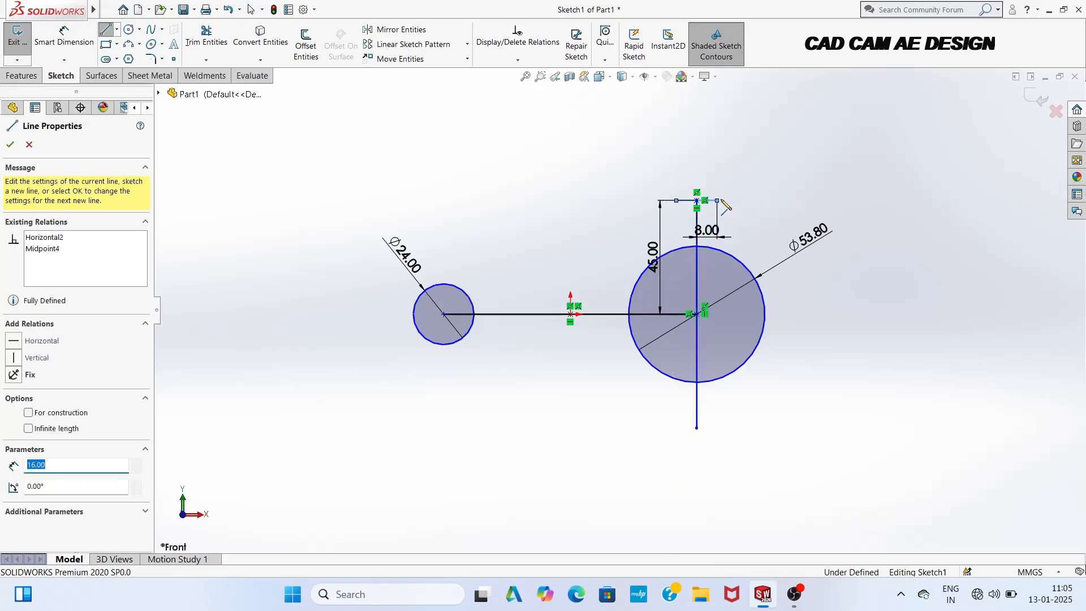
Step: Close the rectangle around the vertical line with a 90 mm side downward, a 16 mm lower edge and a side back to the upper edge
{"action": "type", "text": "90"}
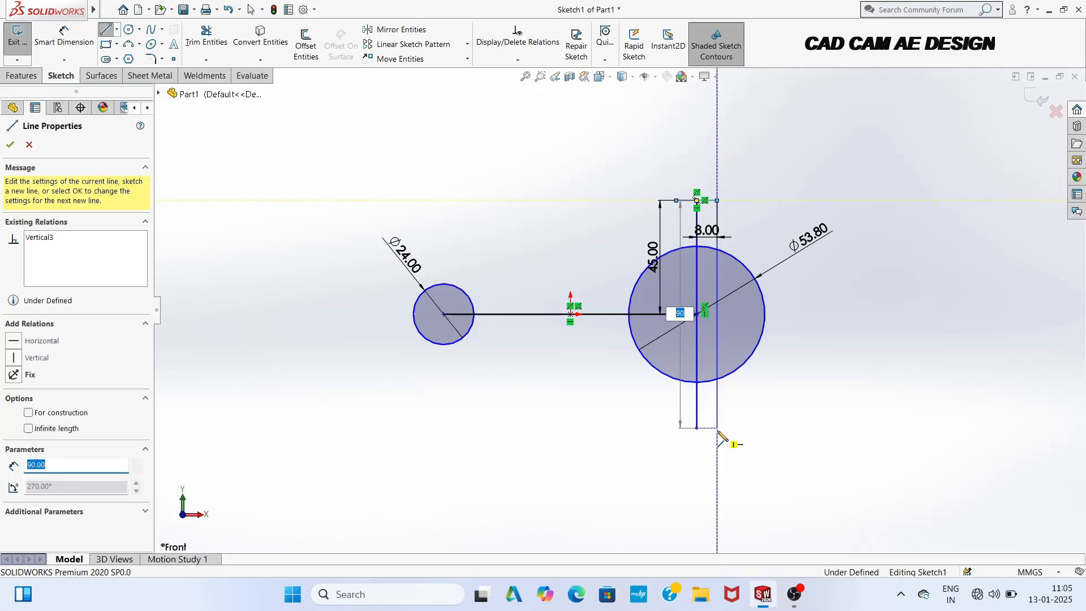
{"action": "key", "text": "Return"}
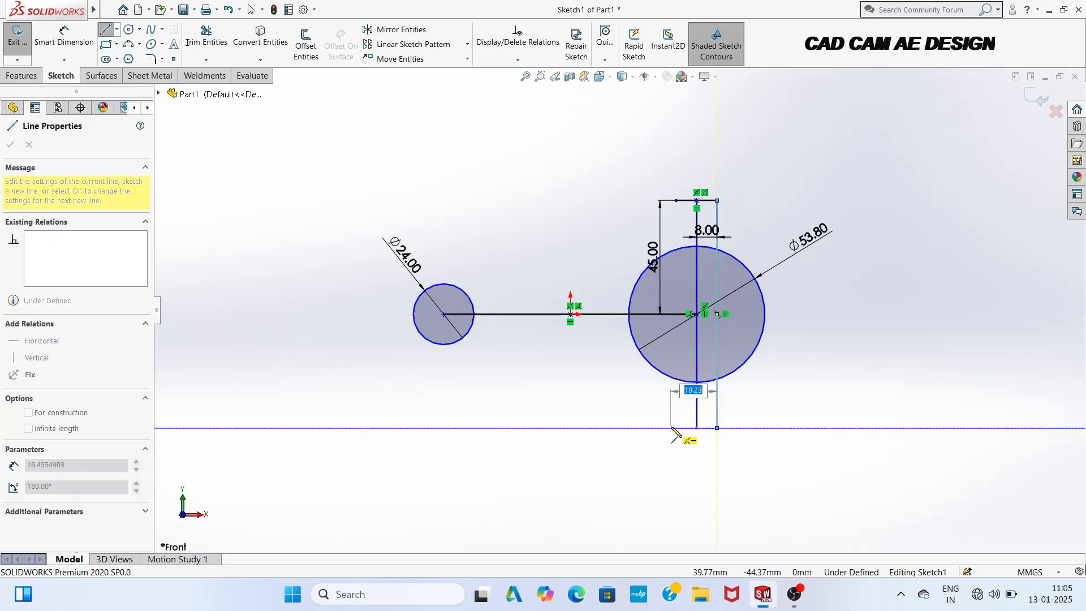
{"action": "type", "text": "16"}
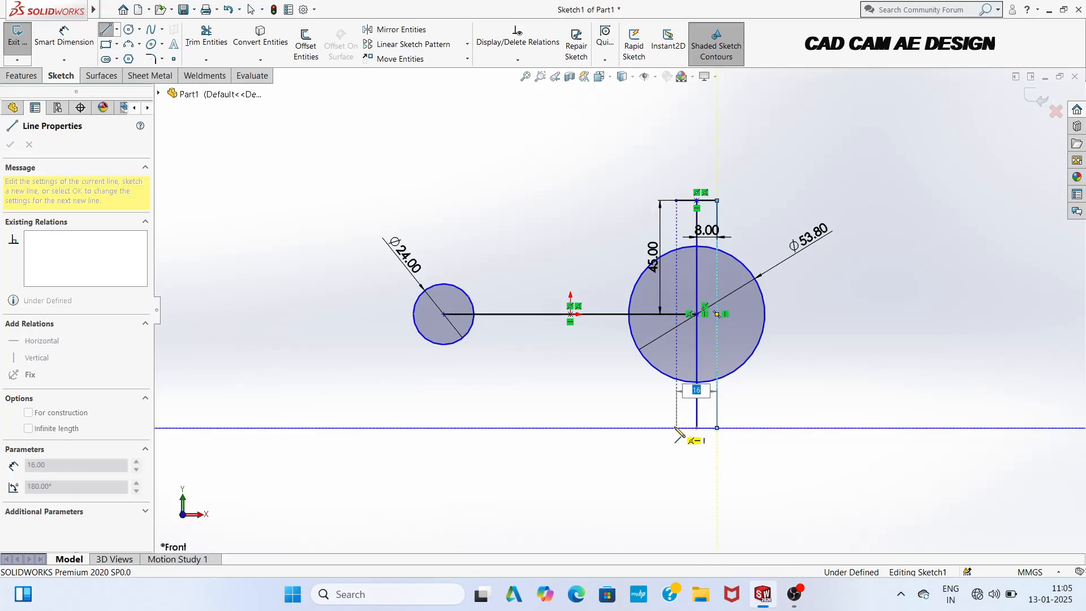
{"action": "key", "text": "Return"}
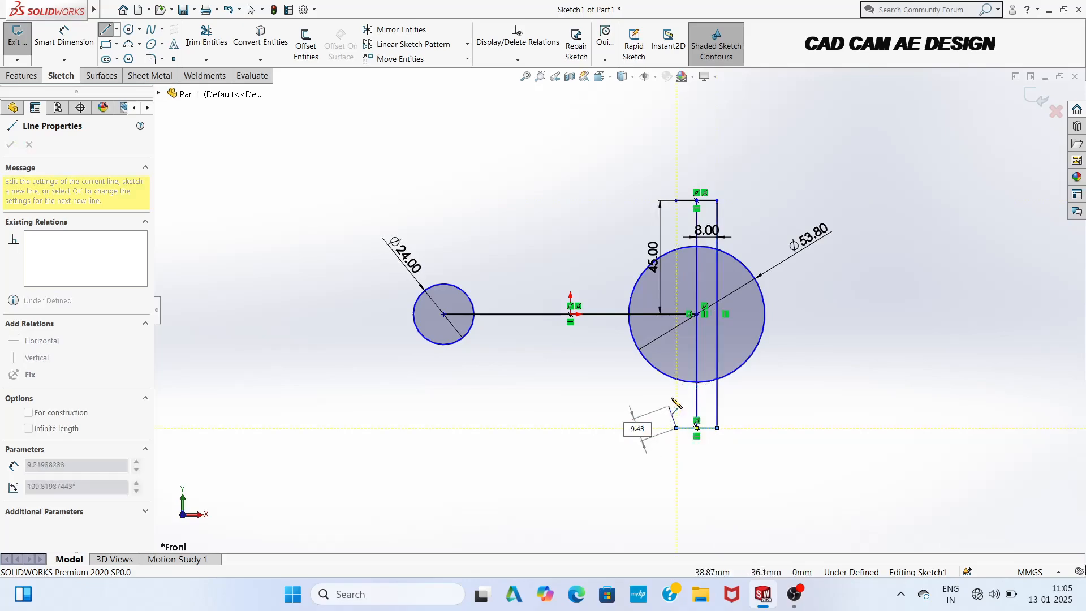
{"action": "left_click", "coordinate": [676, 200]}
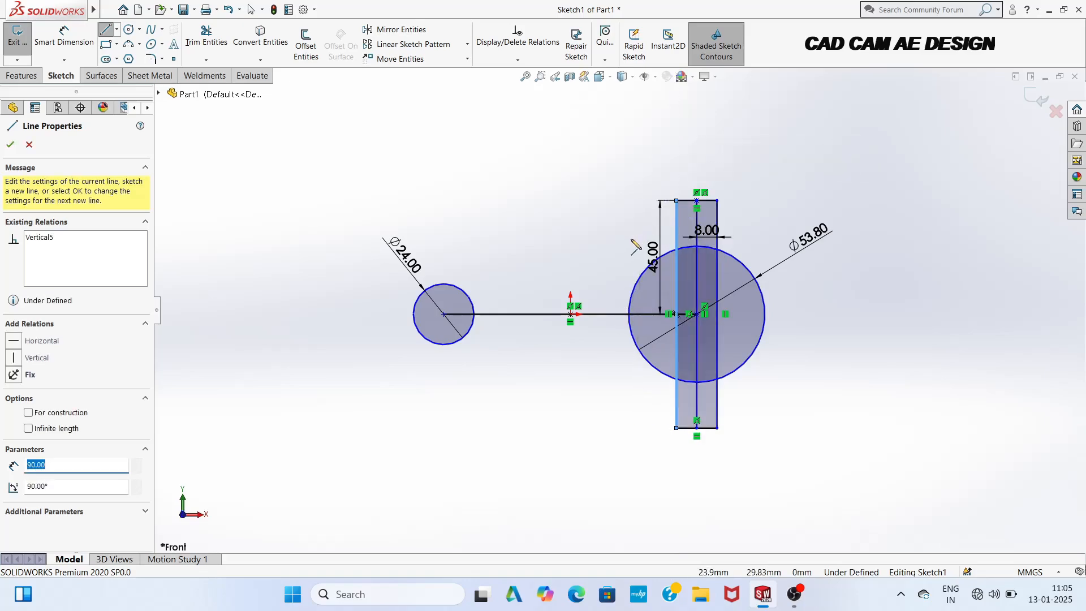
{"action": "key", "text": "Escape"}
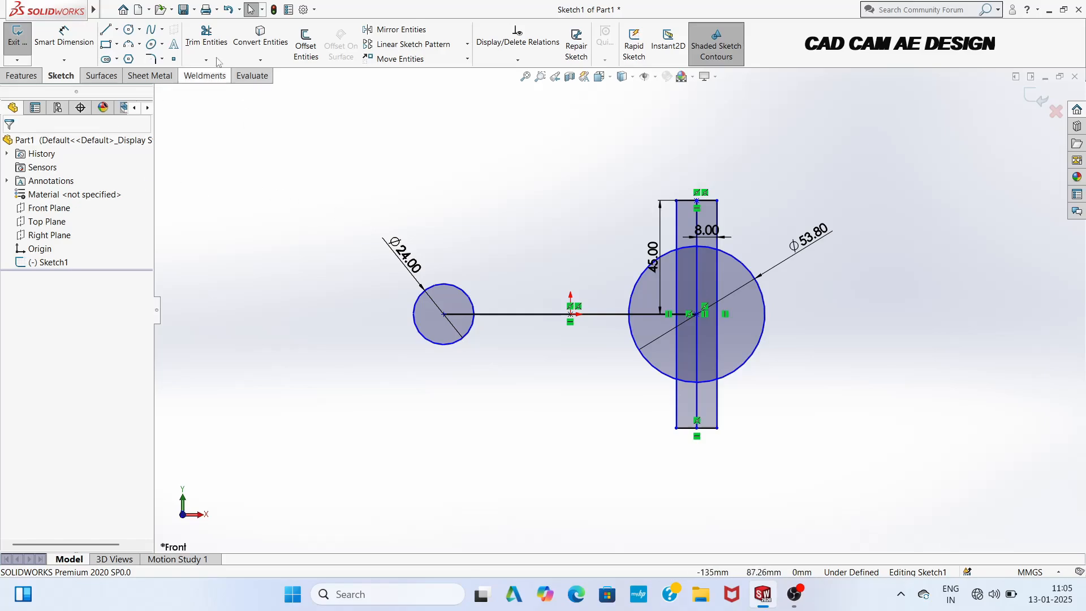
Step: Offset the horizontal centre line between the two circles by 9 mm in both directions, keeping the offset dimensions
{"action": "left_click", "coordinate": [108, 30]}
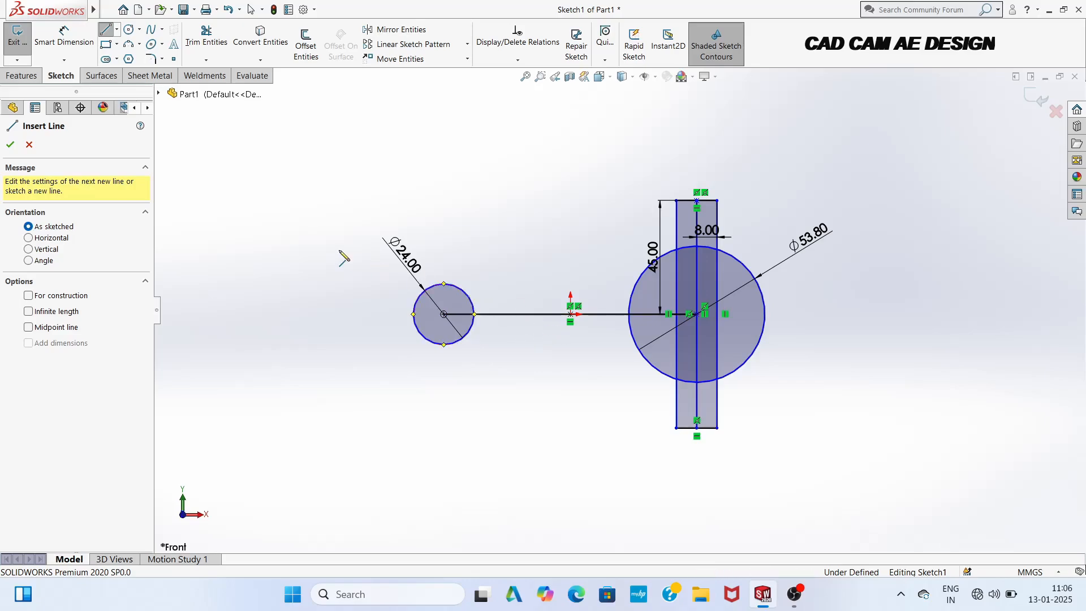
{"action": "left_click", "coordinate": [306, 45]}
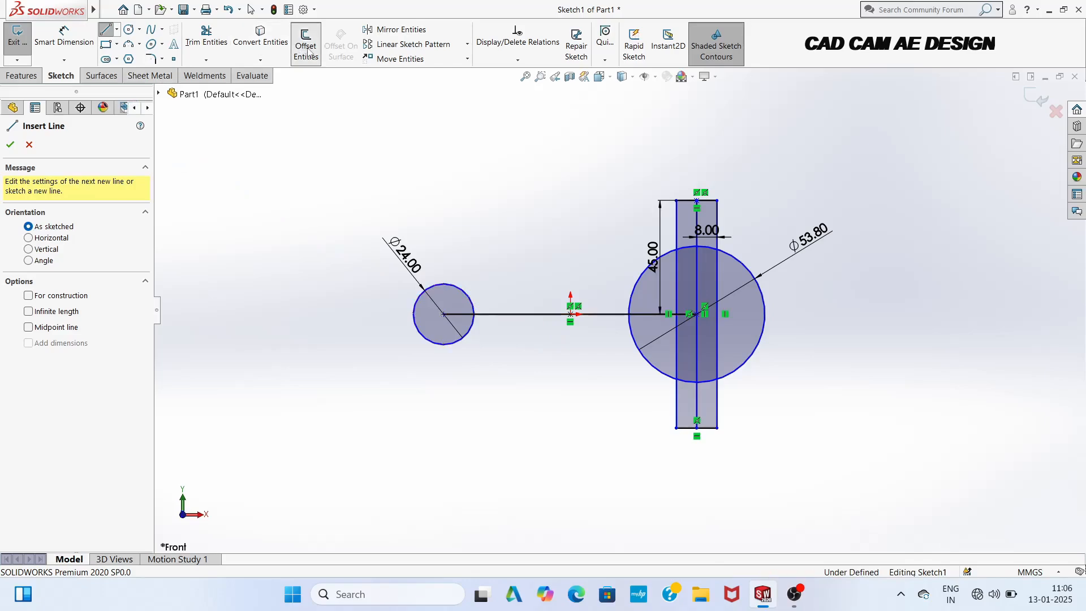
{"action": "left_click", "coordinate": [540, 316]}
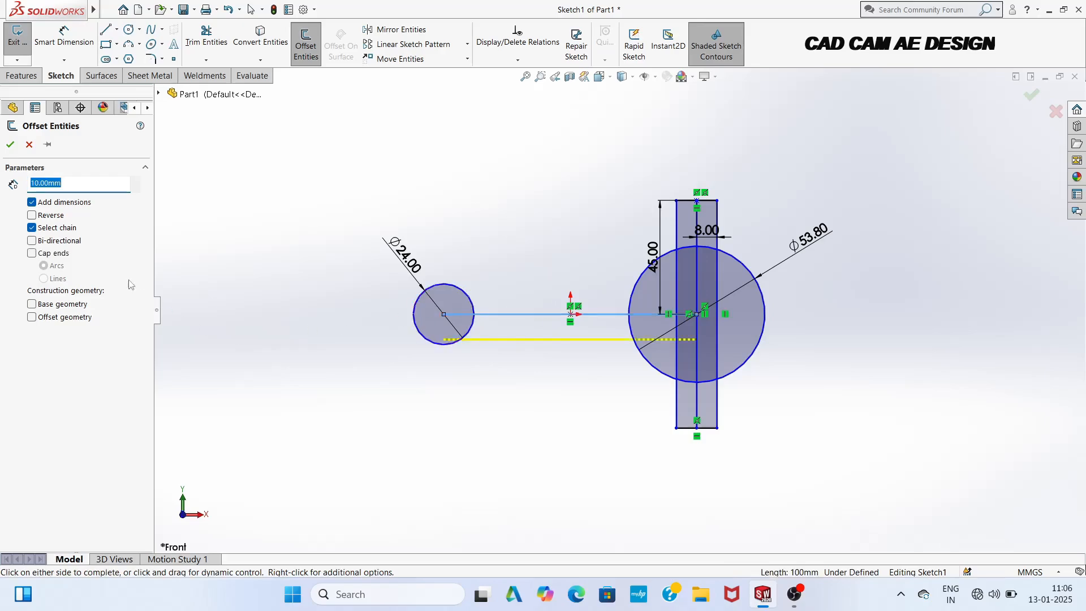
{"action": "left_click", "coordinate": [32, 241]}
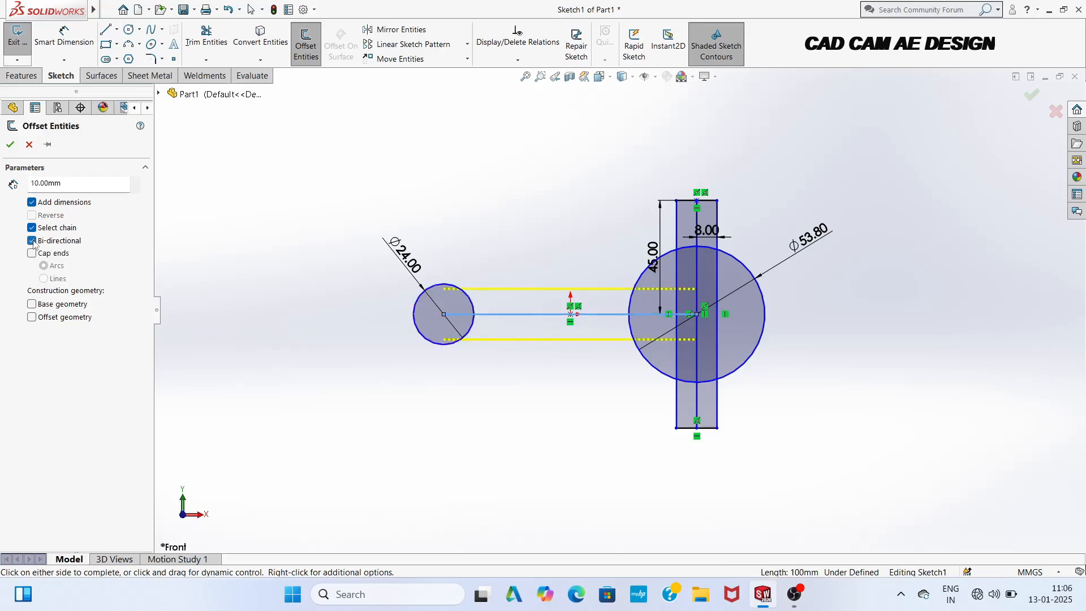
{"action": "left_click", "coordinate": [77, 181]}
{"action": "type", "text": "9"}
{"action": "key", "text": "Return"}
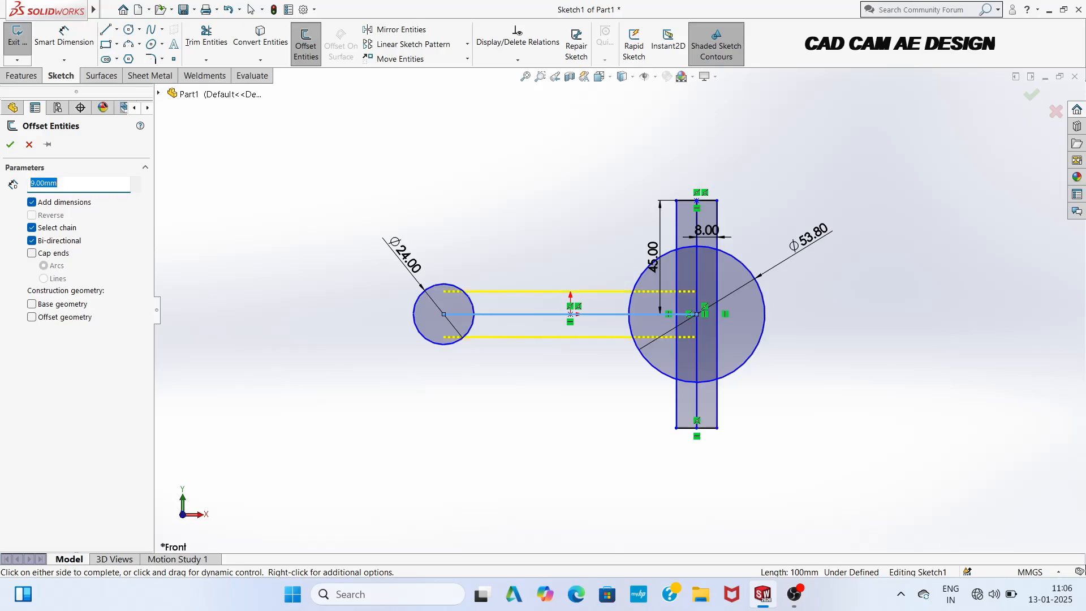
{"action": "left_click", "coordinate": [10, 144]}
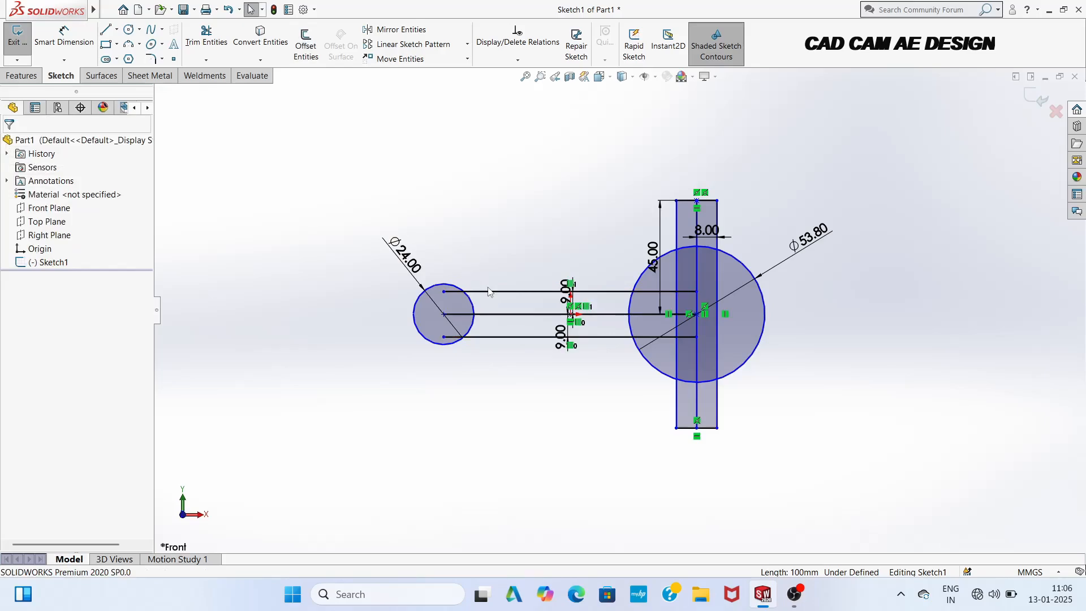
Step: Sketch a free circle above the offset lines near the small circle and set its radius to 24 mm
{"action": "key", "text": "f"}
{"action": "left_click", "coordinate": [74, 13]}
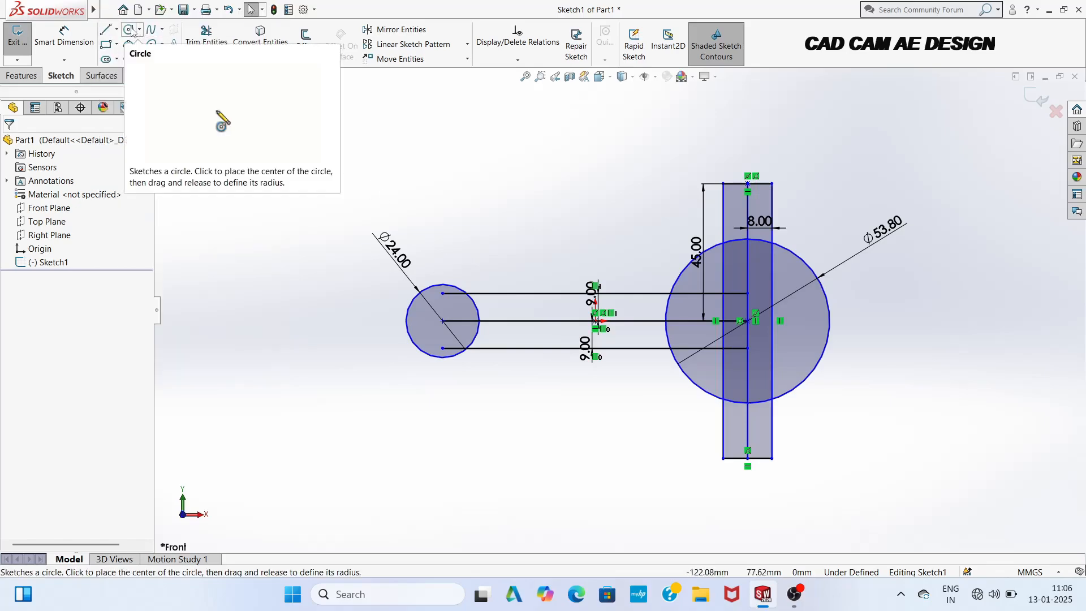
{"action": "left_click", "coordinate": [130, 30]}
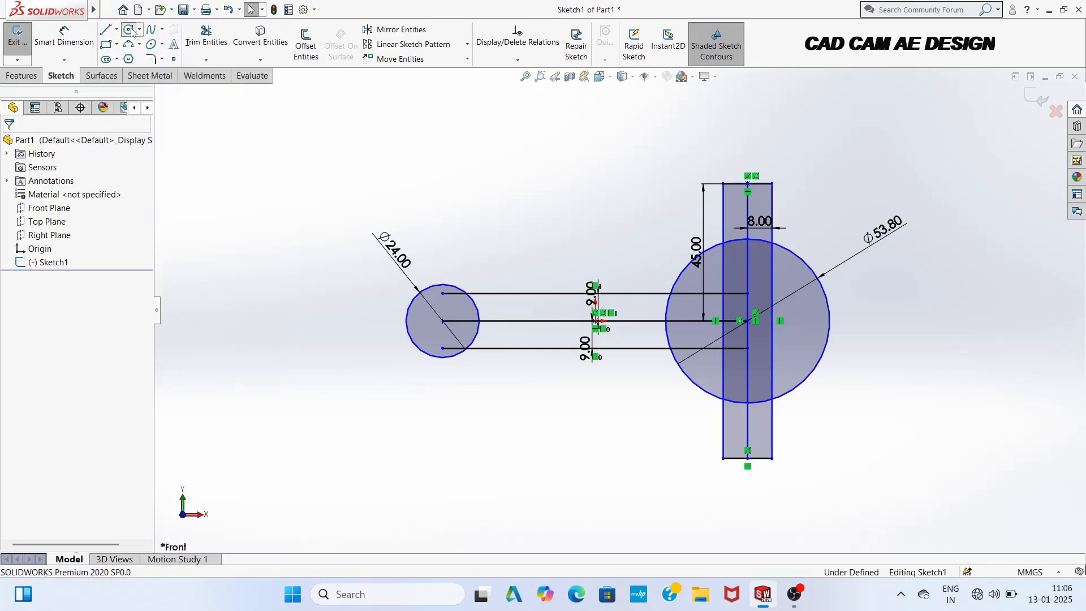
{"action": "left_click", "coordinate": [508, 213]}
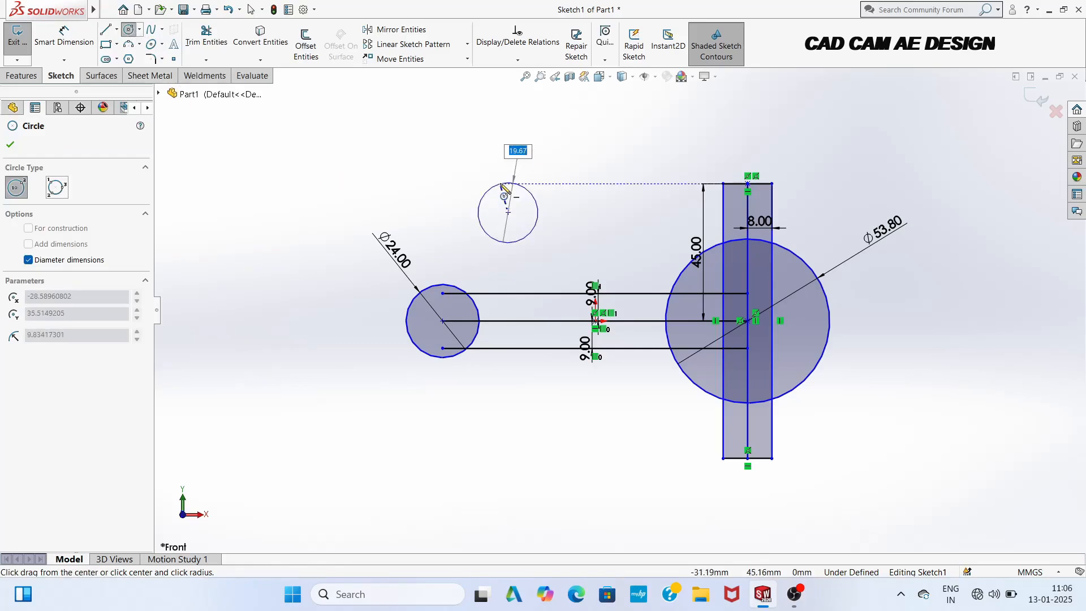
{"action": "left_click", "coordinate": [505, 188]}
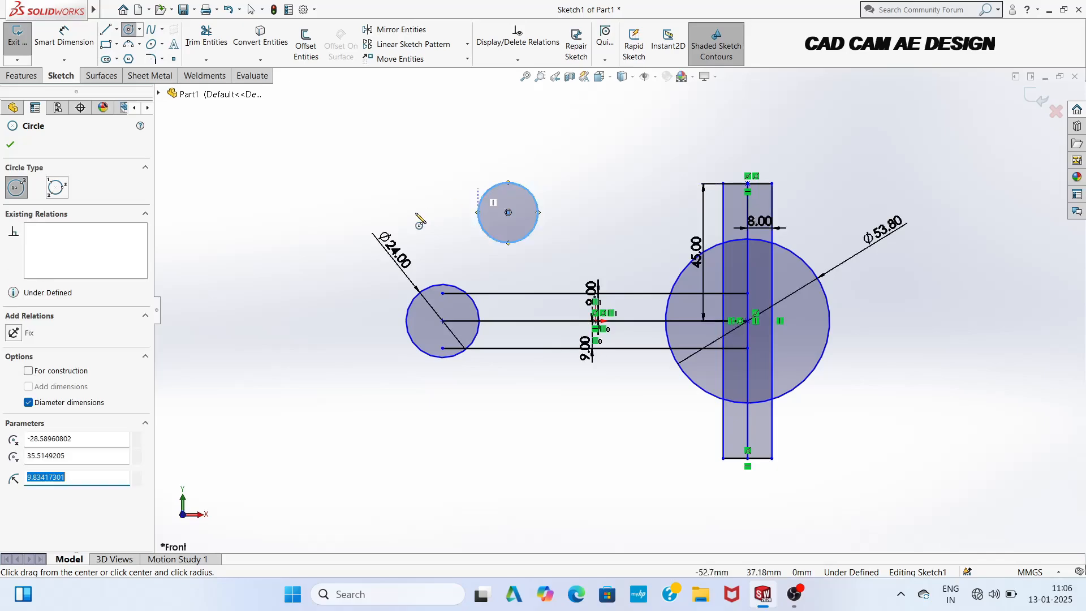
{"action": "key", "text": "BackSpace"}
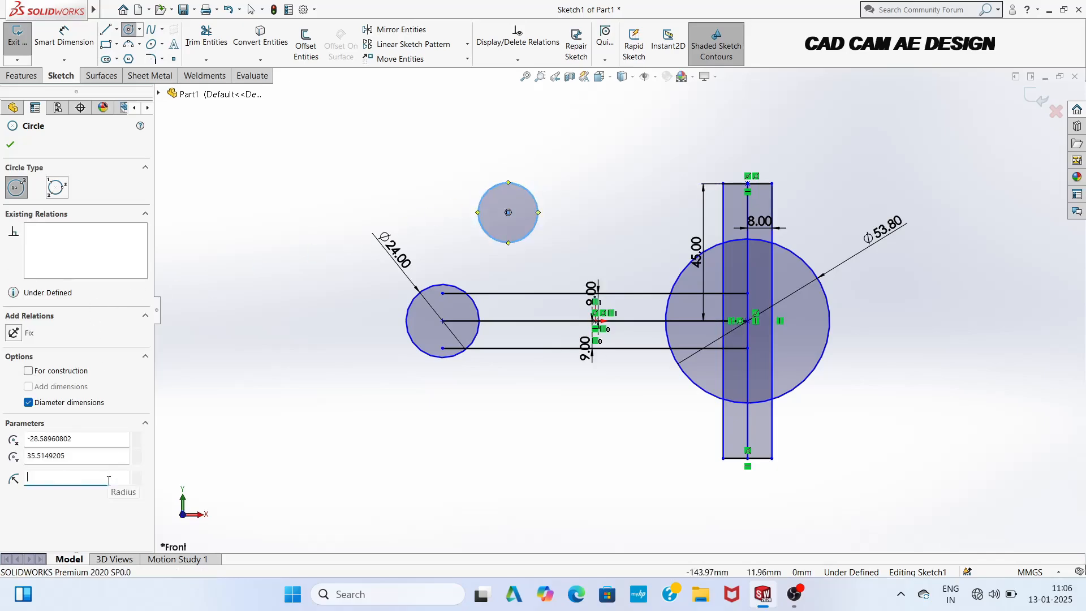
{"action": "type", "text": "24"}
{"action": "key", "text": "Return"}
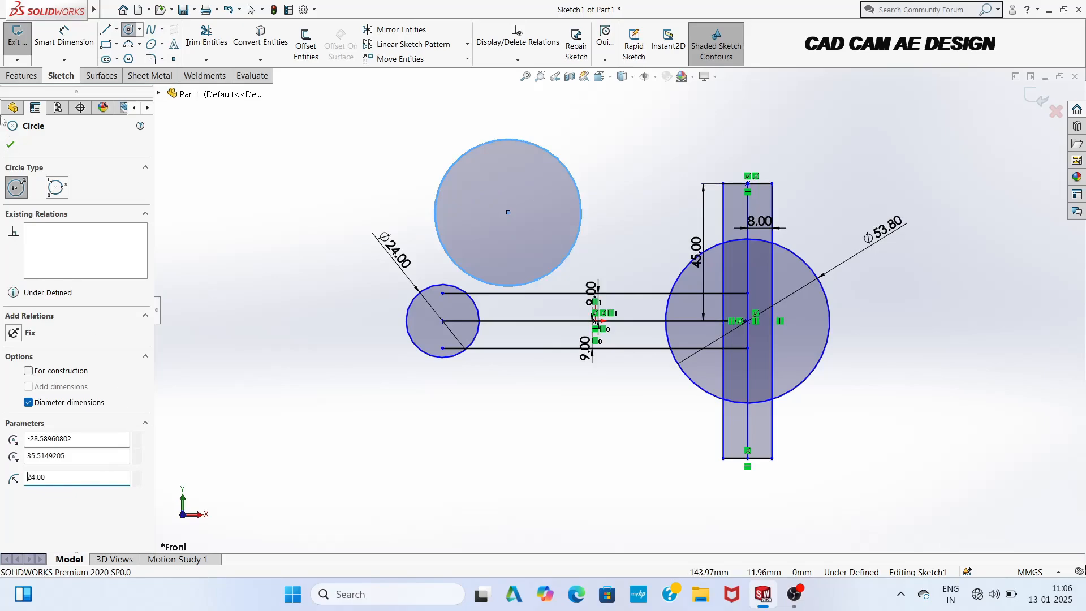
{"action": "left_click", "coordinate": [10, 144]}
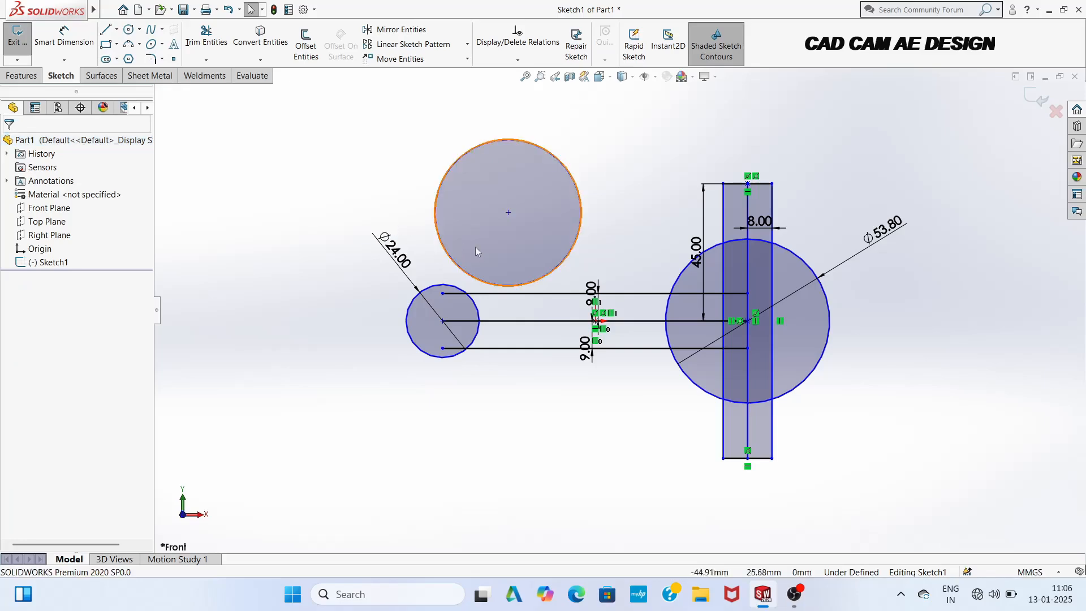
Step: Make the 24 mm radius circle tangent to the upper offset line and to the small circle
{"action": "left_click", "coordinate": [484, 283]}
{"action": "left_click", "coordinate": [490, 293], "text": "ctrl"}
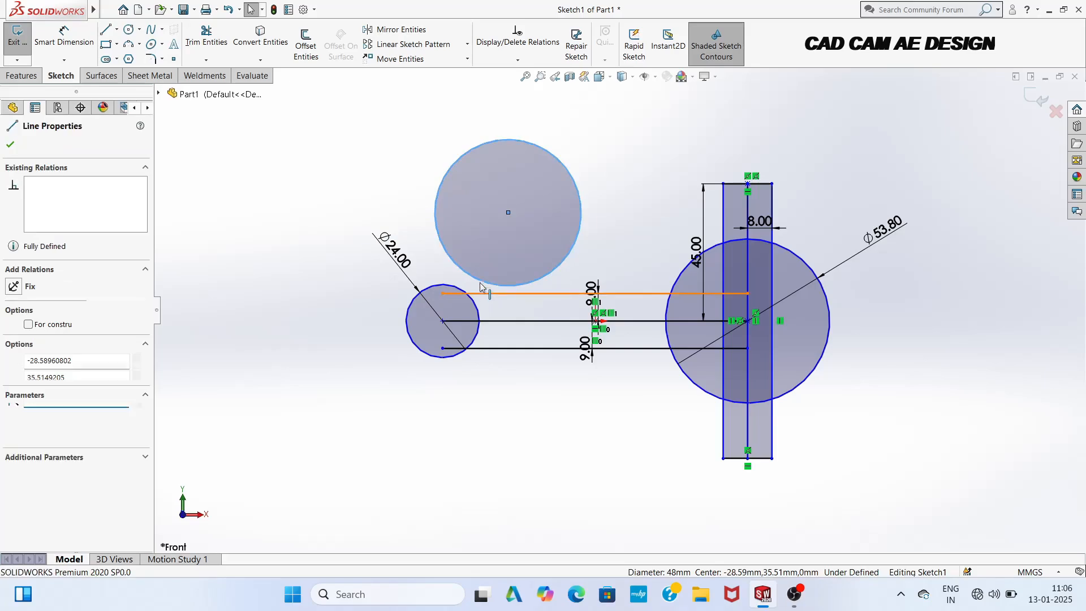
{"action": "left_click", "coordinate": [39, 344]}
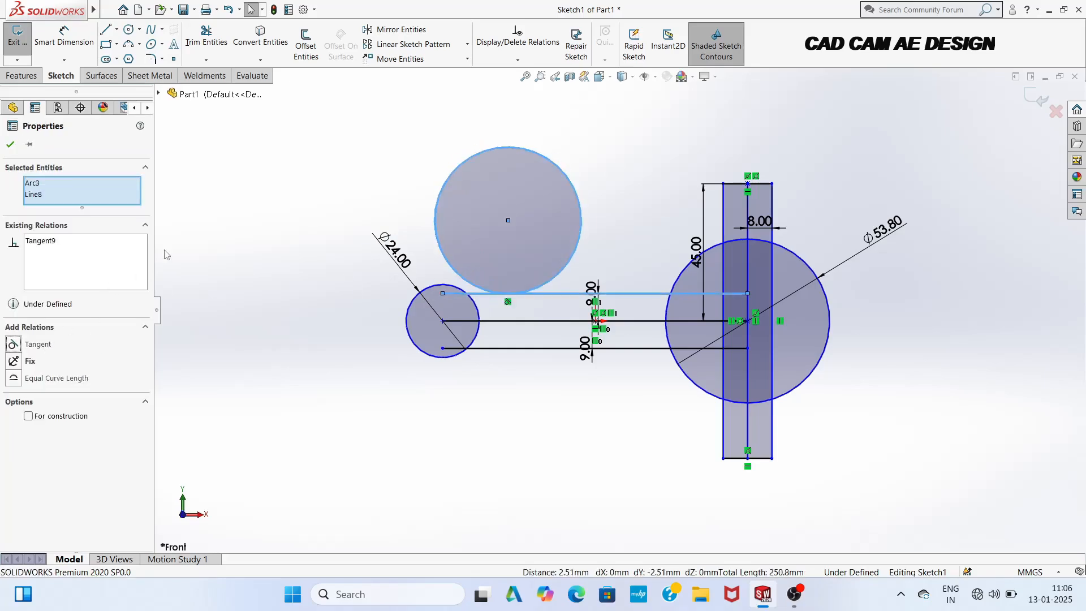
{"action": "left_click", "coordinate": [337, 216]}
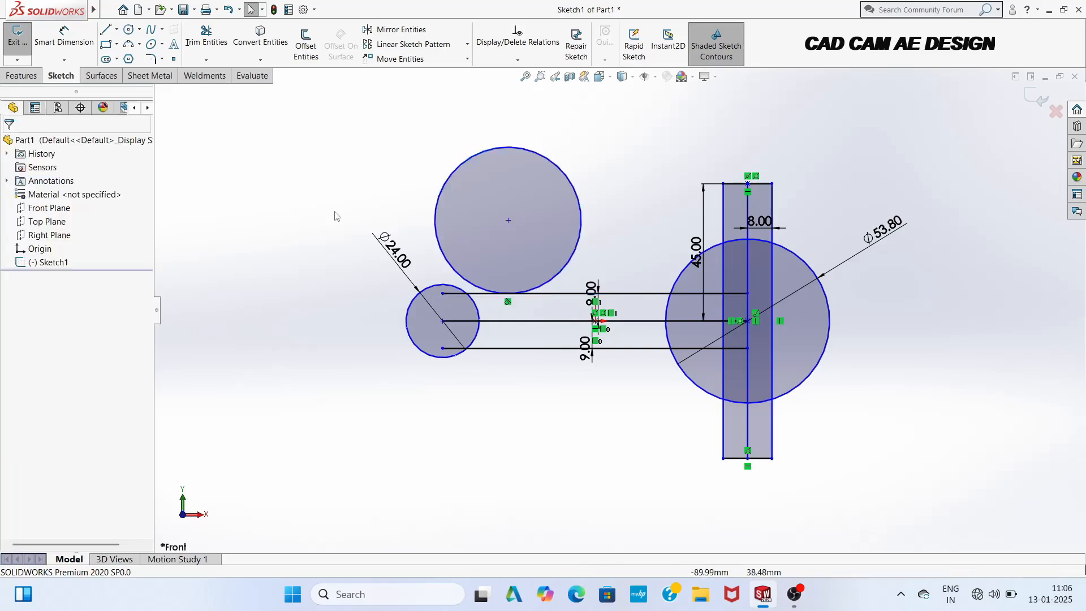
{"action": "left_click", "coordinate": [430, 286]}
{"action": "left_click", "coordinate": [450, 269], "text": "ctrl"}
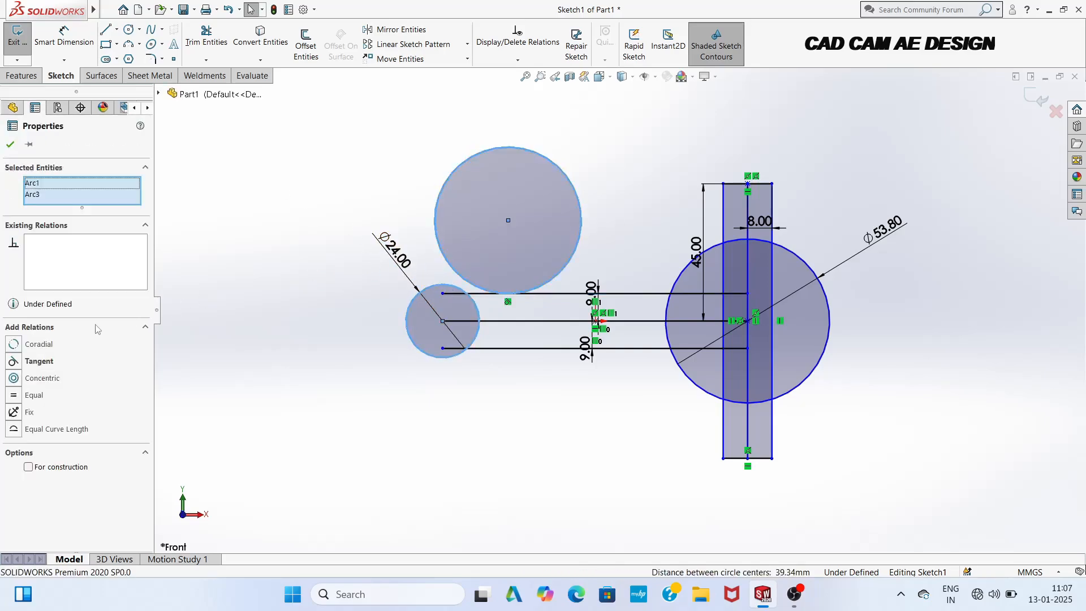
{"action": "left_click", "coordinate": [40, 362]}
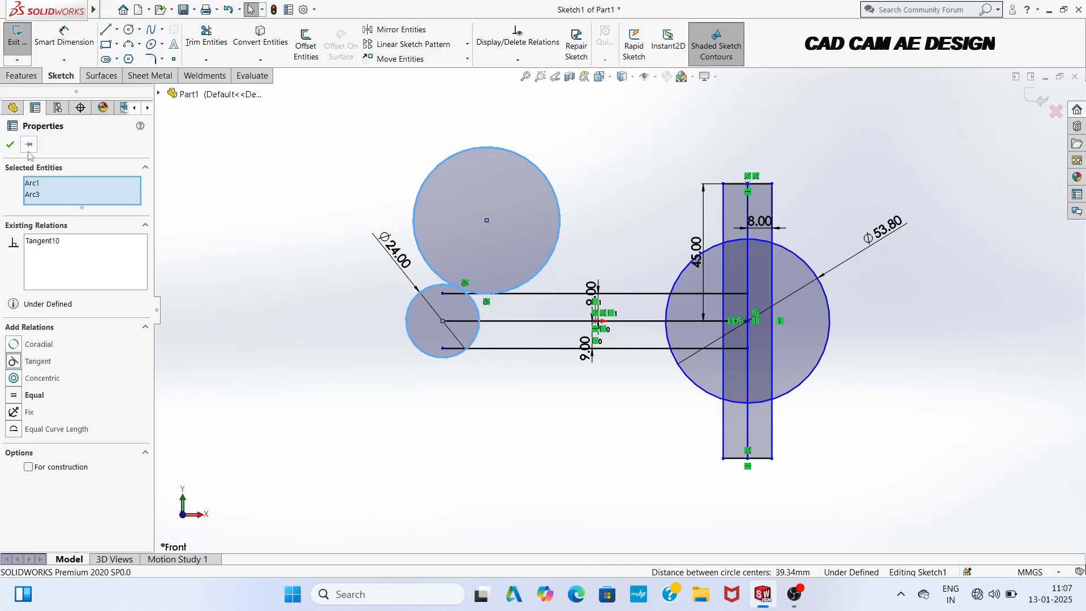
{"action": "left_click", "coordinate": [6, 146]}
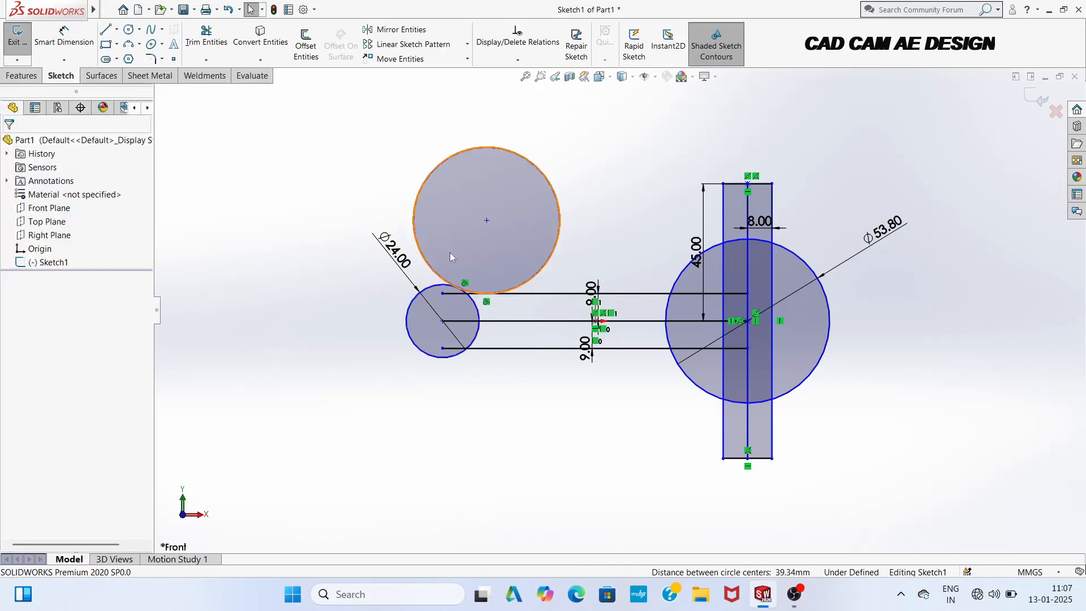
Step: Trim the 24 mm radius circle to the short arc between its tangent points on the small circle and the upper offset line
{"action": "scroll", "coordinate": [434, 262], "scroll_direction": "down", "scroll_amount": 2}
{"action": "scroll", "coordinate": [638, 265], "scroll_direction": "up", "scroll_amount": 3}
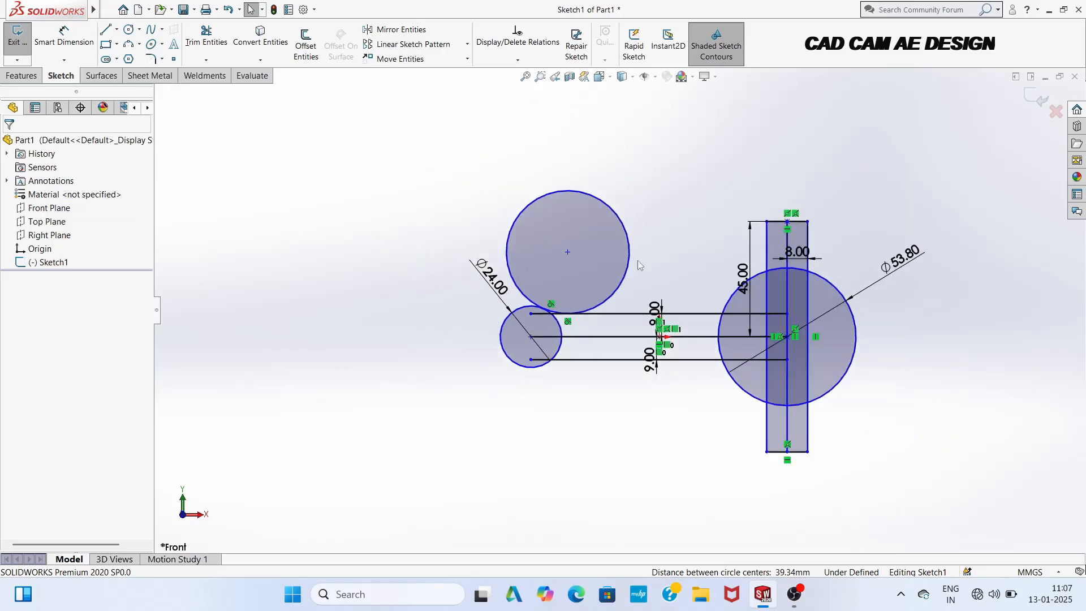
{"action": "left_click", "coordinate": [206, 35]}
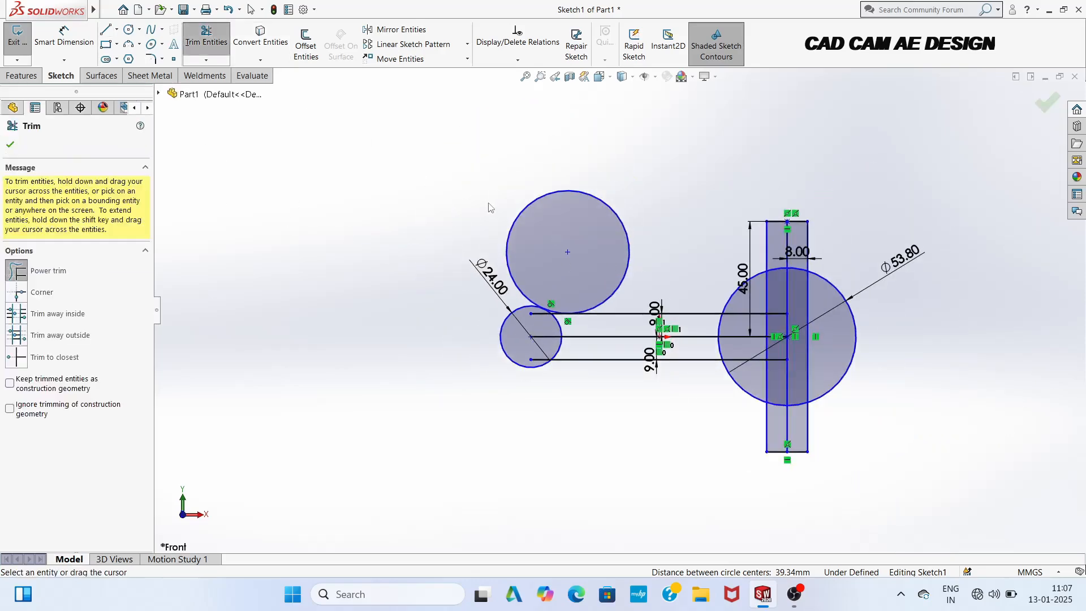
{"action": "left_click_drag", "start_coordinate": [509, 211], "coordinate": [603, 244]}
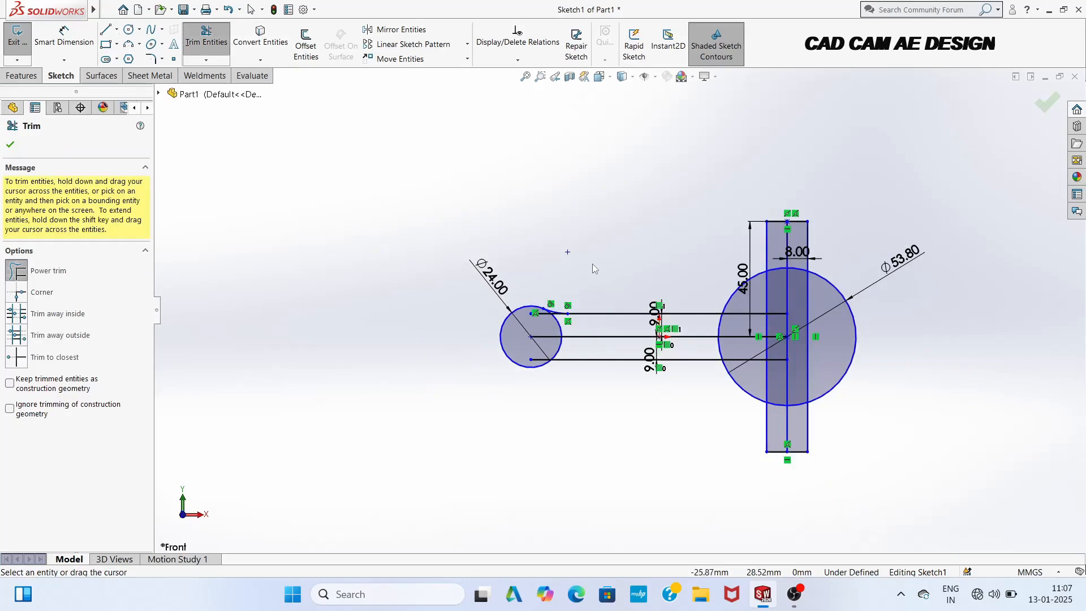
{"action": "scroll", "coordinate": [594, 268], "scroll_direction": "down", "scroll_amount": 2}
{"action": "scroll", "coordinate": [599, 283], "scroll_direction": "up", "scroll_amount": 3}
{"action": "scroll", "coordinate": [736, 441], "scroll_direction": "down", "scroll_amount": 2}
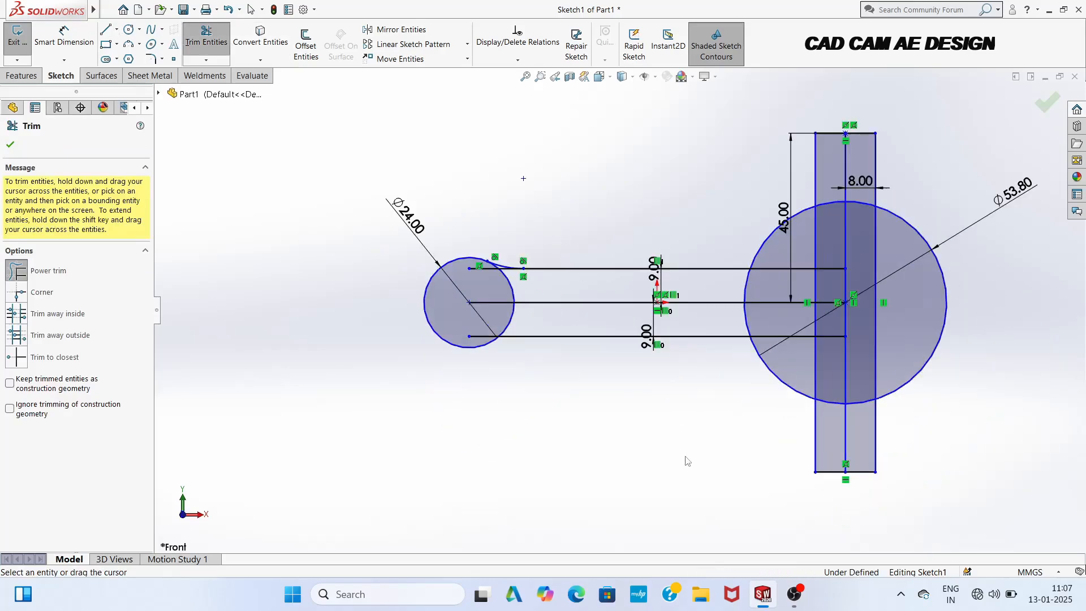
{"action": "key", "text": "Escape"}
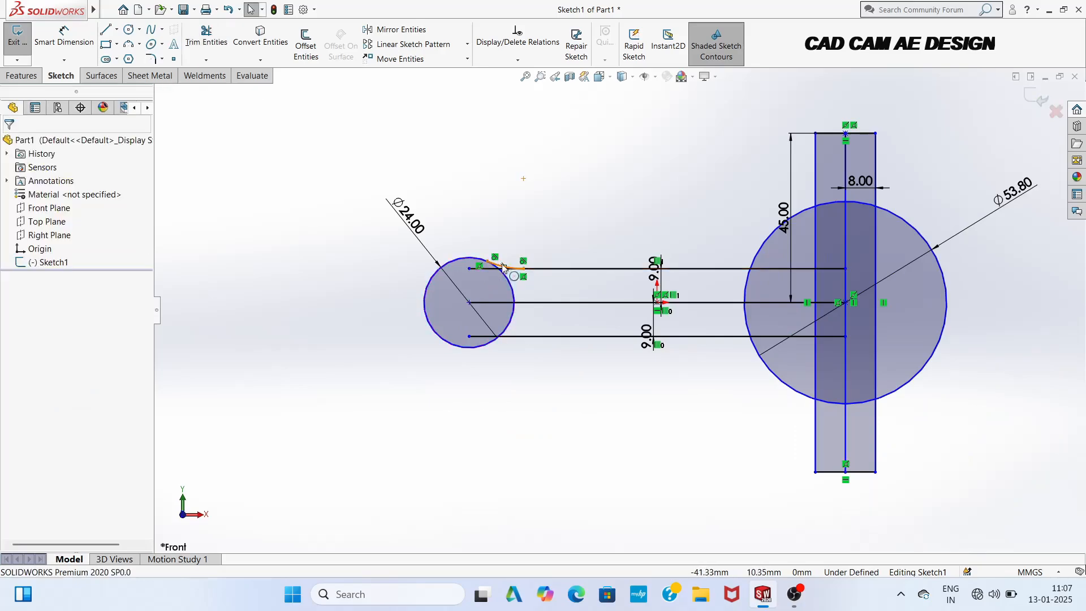
Step: Mirror the short tangent arc about the horizontal centre line, keeping the original arc
{"action": "left_click", "coordinate": [504, 268]}
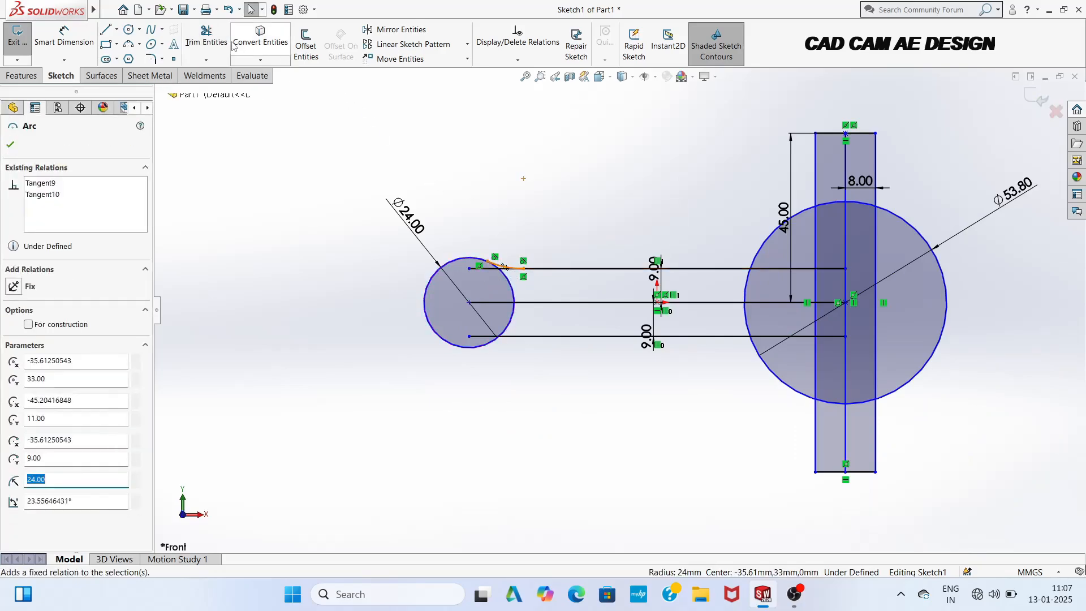
{"action": "left_click", "coordinate": [399, 29]}
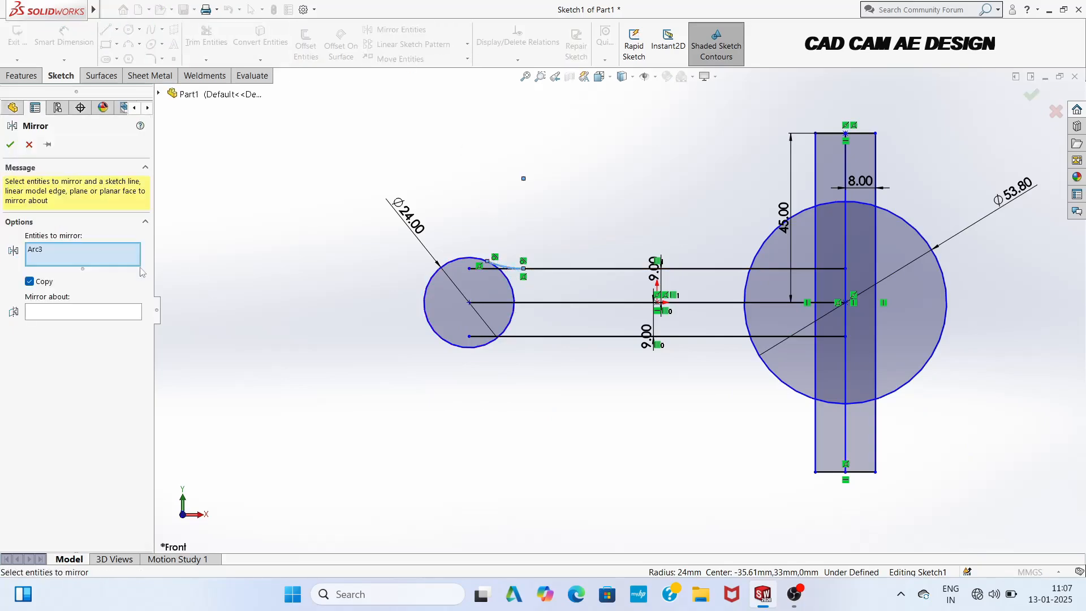
{"action": "left_click", "coordinate": [534, 303]}
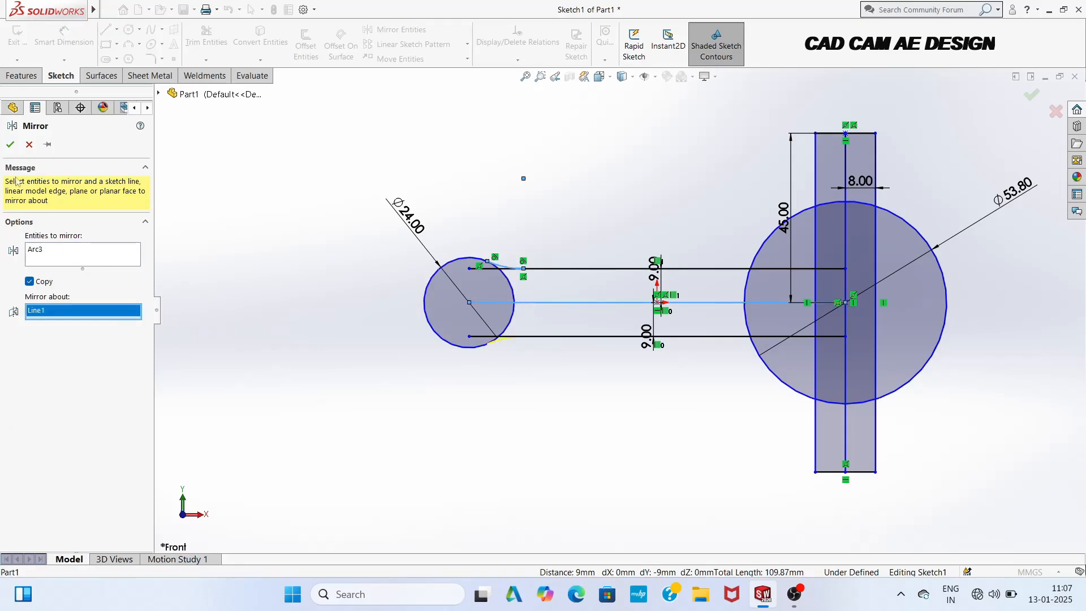
{"action": "left_click", "coordinate": [10, 145]}
Step: Trim the upper and lower offset line pieces between the small circle and the ends of the tangent arcs
{"action": "scroll", "coordinate": [565, 328], "scroll_direction": "down", "scroll_amount": 4}
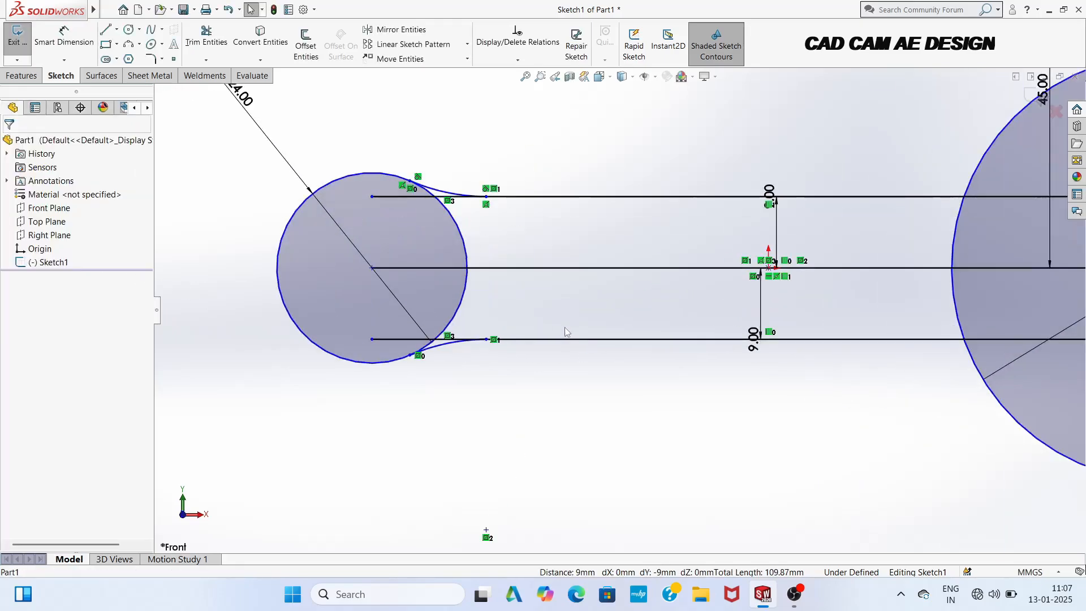
{"action": "scroll", "coordinate": [452, 249], "scroll_direction": "down", "scroll_amount": 2}
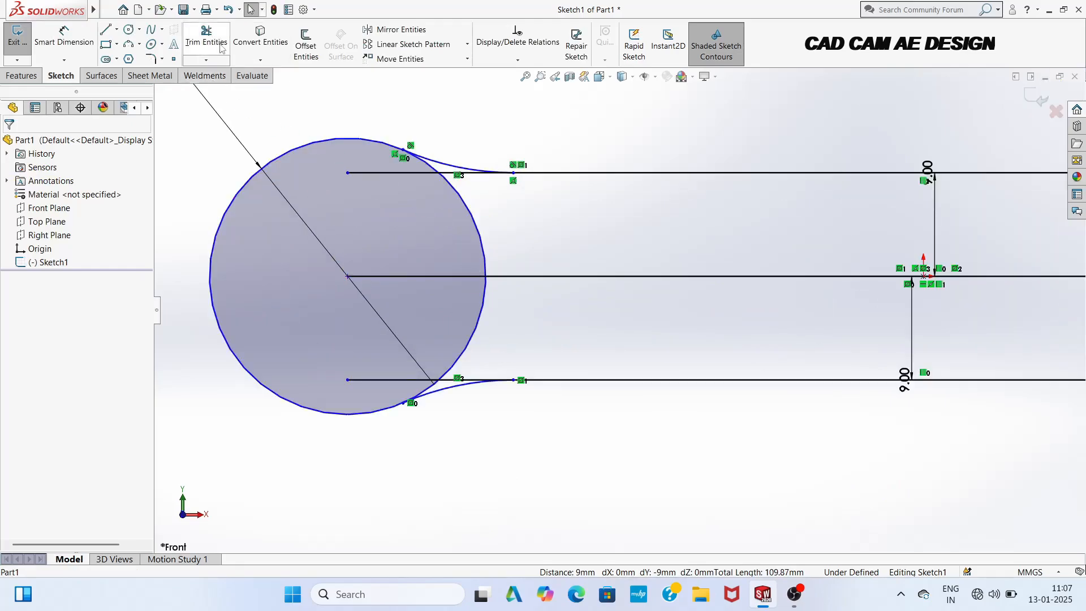
{"action": "left_click", "coordinate": [206, 35]}
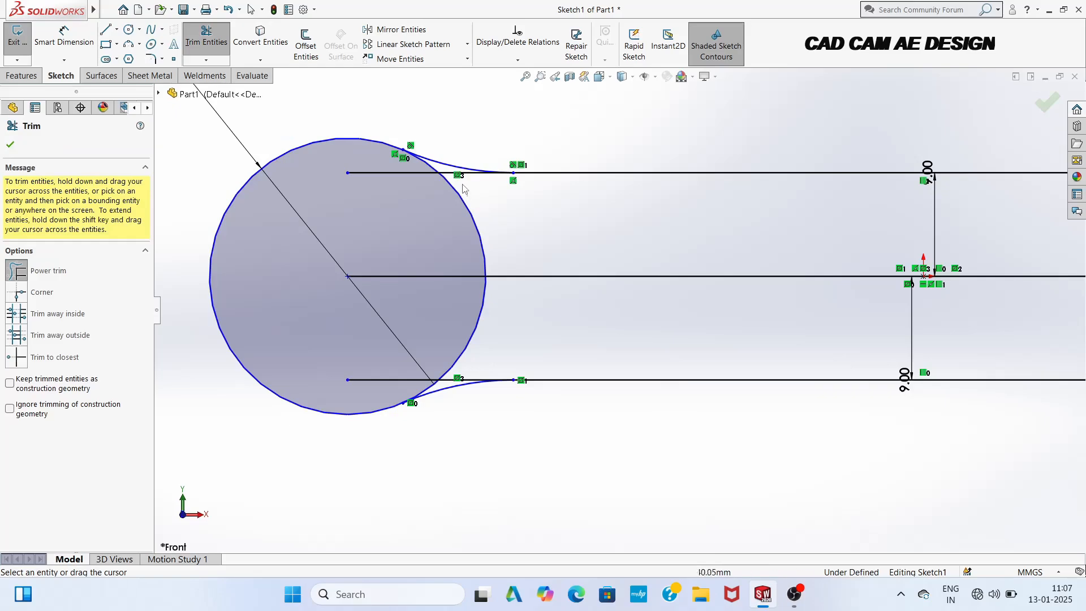
{"action": "left_click", "coordinate": [460, 173]}
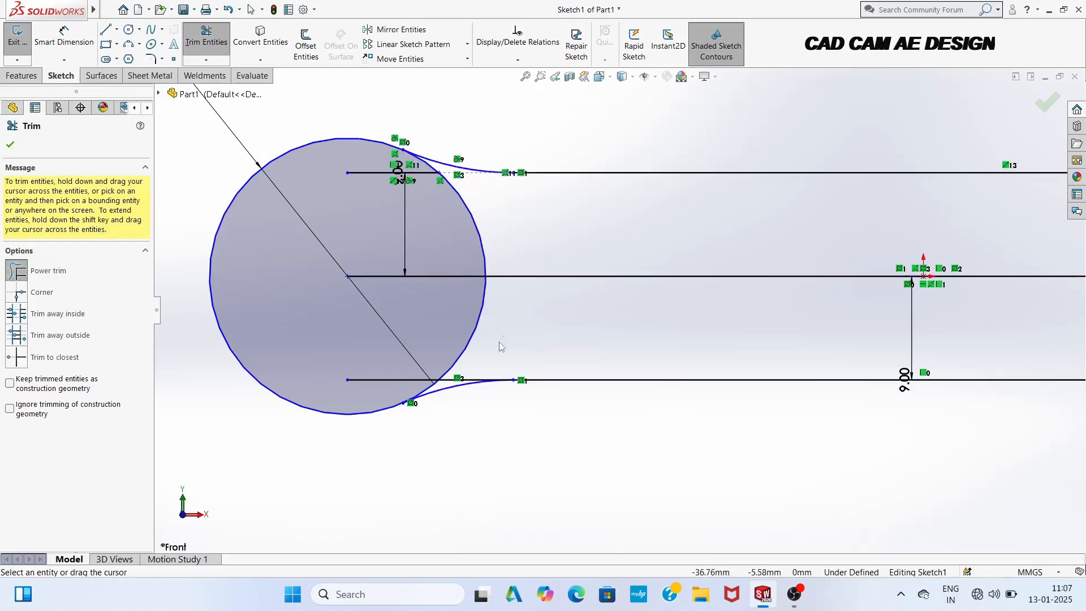
{"action": "left_click", "coordinate": [474, 380]}
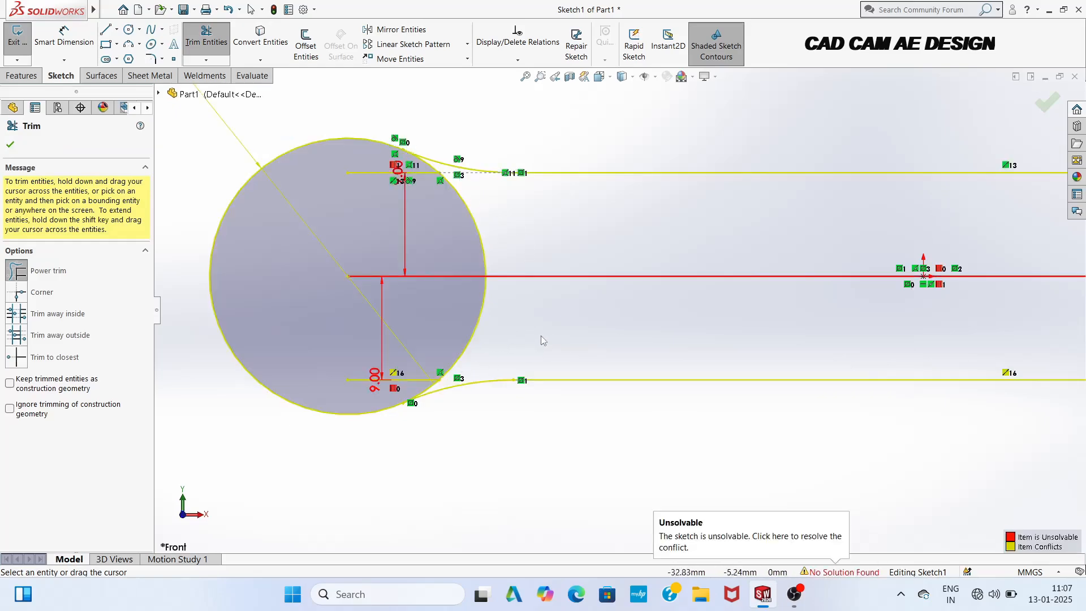
Step: Trim the centre line, the arm-side arc and the leftover upper and lower offset line pieces inside the small circle
{"action": "left_click", "coordinate": [409, 277]}
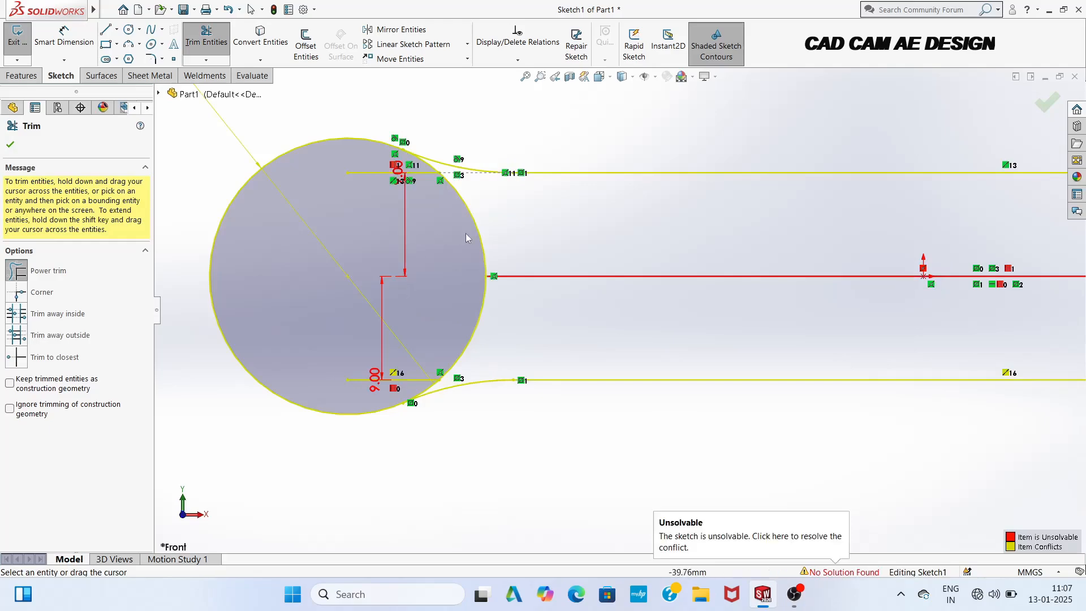
{"action": "mouse_move", "coordinate": [387, 257]}
{"action": "left_mouse_down"}
{"action": "mouse_move", "coordinate": [478, 226]}
{"action": "mouse_move", "coordinate": [464, 291]}
{"action": "mouse_move", "coordinate": [487, 310]}
{"action": "left_mouse_up"}
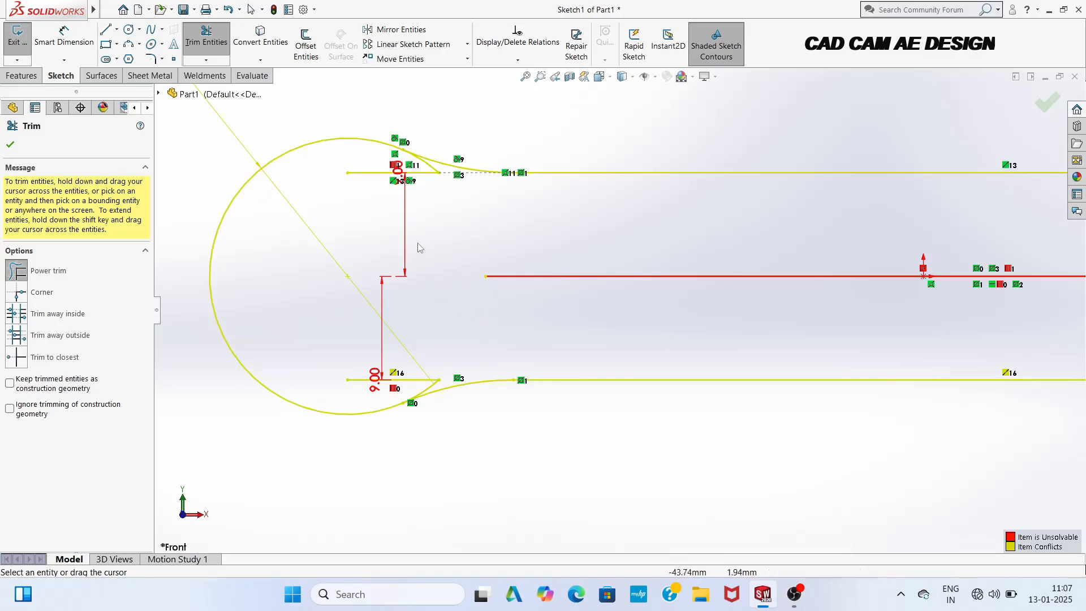
{"action": "mouse_move", "coordinate": [420, 255]}
{"action": "left_mouse_down"}
{"action": "mouse_move", "coordinate": [404, 170]}
{"action": "mouse_move", "coordinate": [442, 168]}
{"action": "mouse_move", "coordinate": [451, 154]}
{"action": "mouse_move", "coordinate": [412, 403]}
{"action": "left_mouse_up"}
{"action": "scroll", "coordinate": [429, 214], "scroll_direction": "down", "scroll_amount": 2}
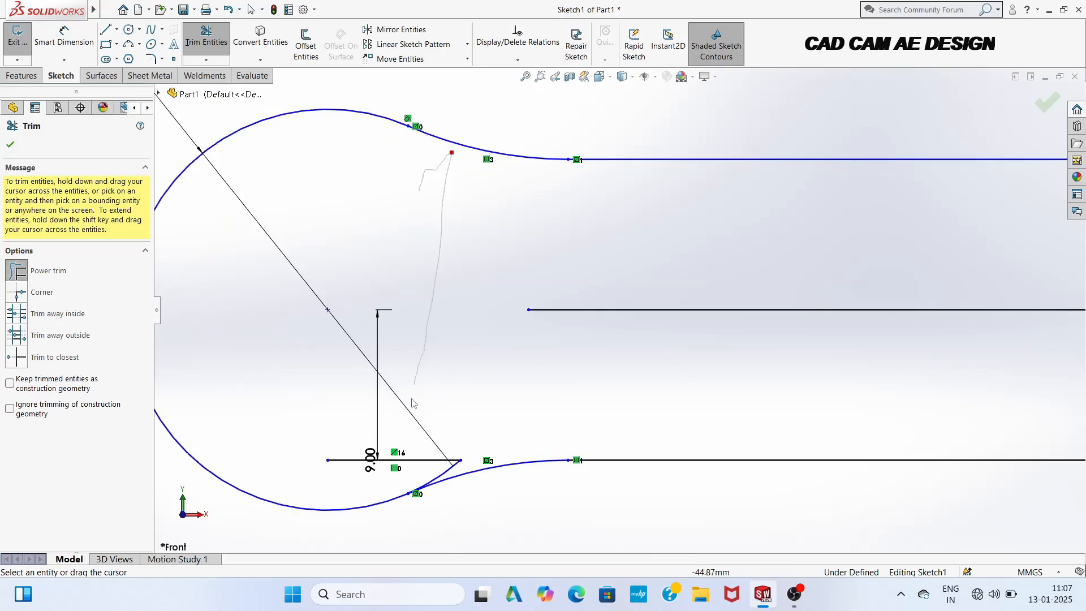
{"action": "mouse_move", "coordinate": [422, 449]}
{"action": "left_mouse_down"}
{"action": "mouse_move", "coordinate": [442, 471]}
{"action": "mouse_move", "coordinate": [455, 466]}
{"action": "mouse_move", "coordinate": [435, 392]}
{"action": "left_mouse_up"}
{"action": "scroll", "coordinate": [623, 346], "scroll_direction": "up", "scroll_amount": 8}
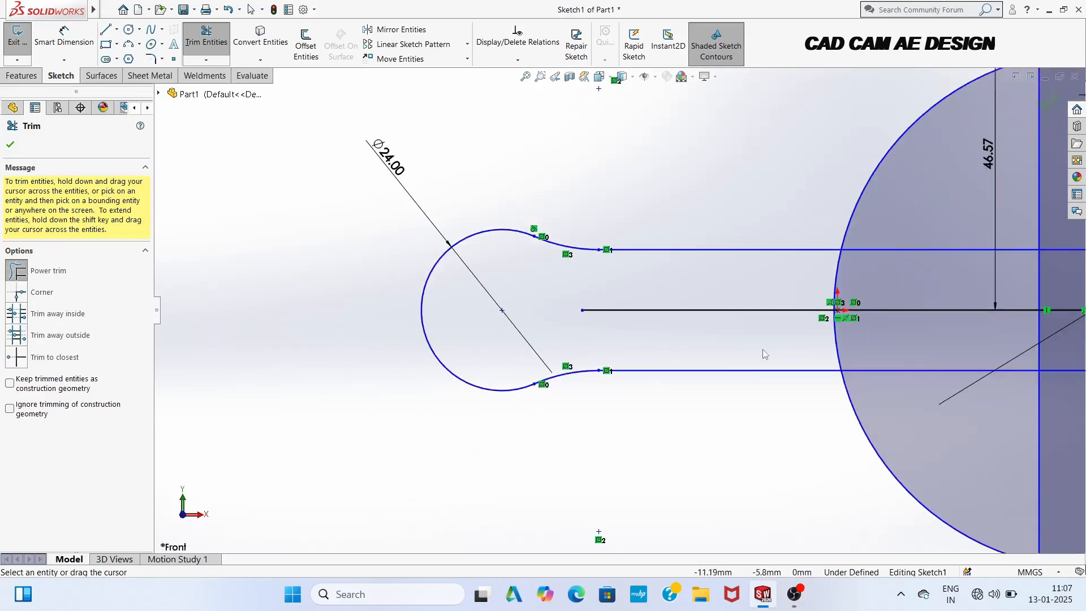
{"action": "scroll", "coordinate": [884, 262], "scroll_direction": "up", "scroll_amount": 2}
{"action": "scroll", "coordinate": [928, 281], "scroll_direction": "down", "scroll_amount": 2}
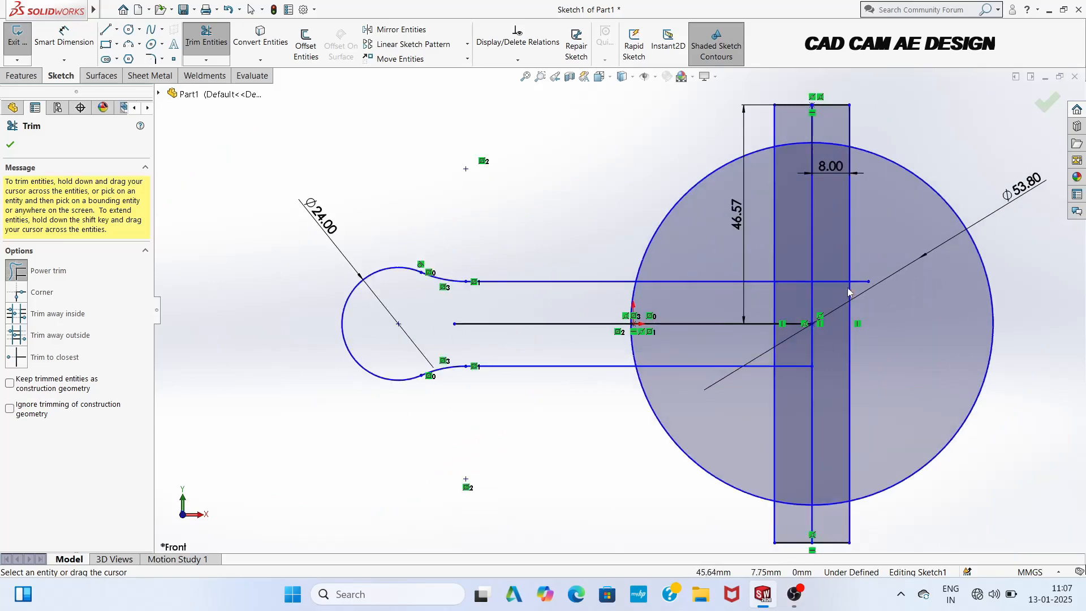
{"action": "scroll", "coordinate": [619, 310], "scroll_direction": "up", "scroll_amount": 3}
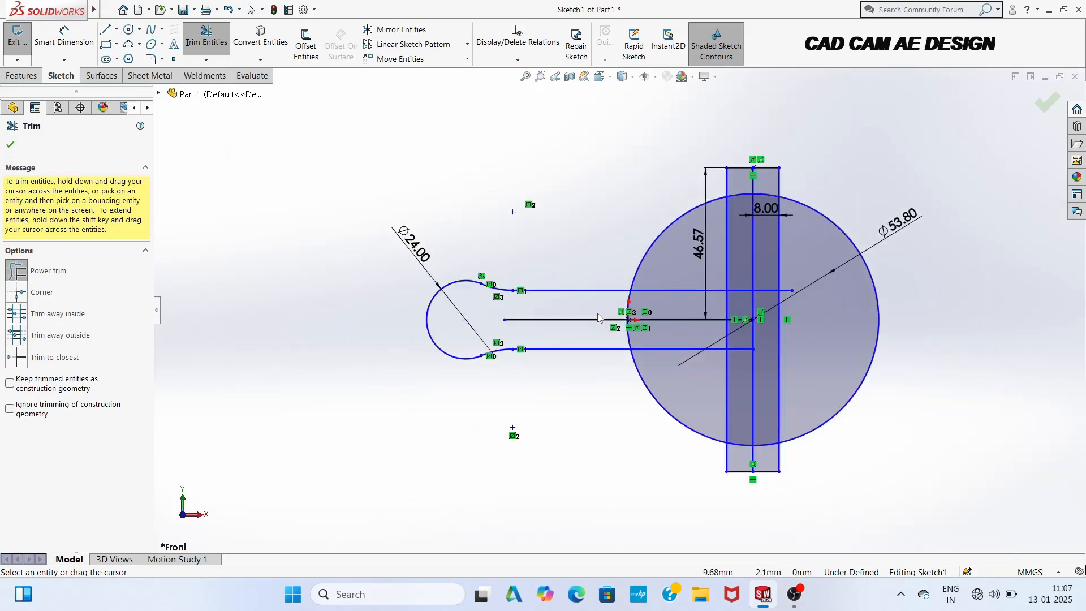
{"action": "key", "text": "Escape"}
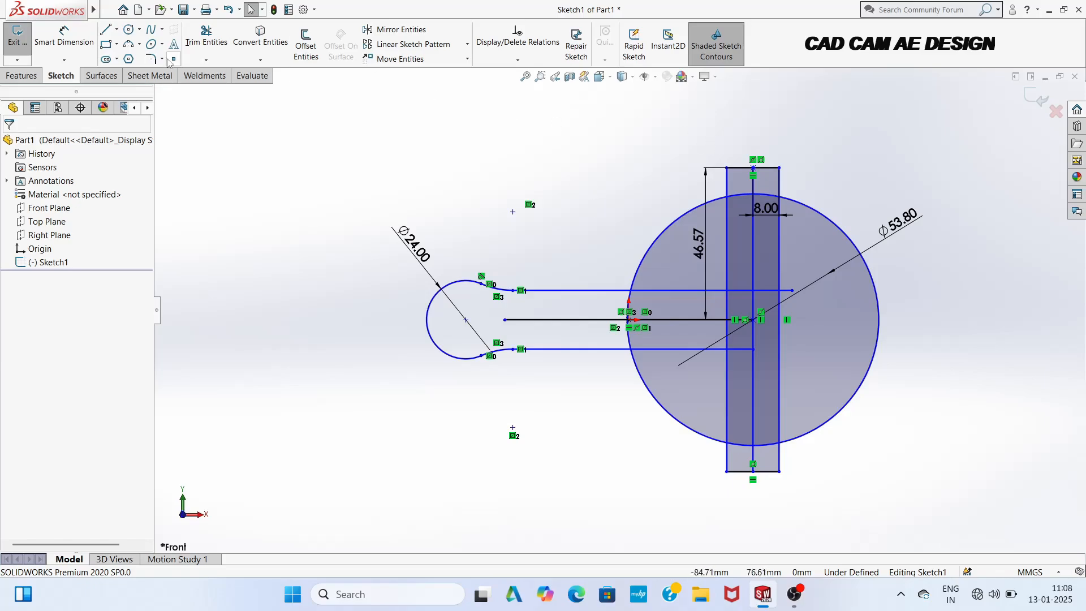
Step: Draw a 60 mm diameter circle in the empty area above and to the right of the large circle
{"action": "left_click", "coordinate": [129, 29]}
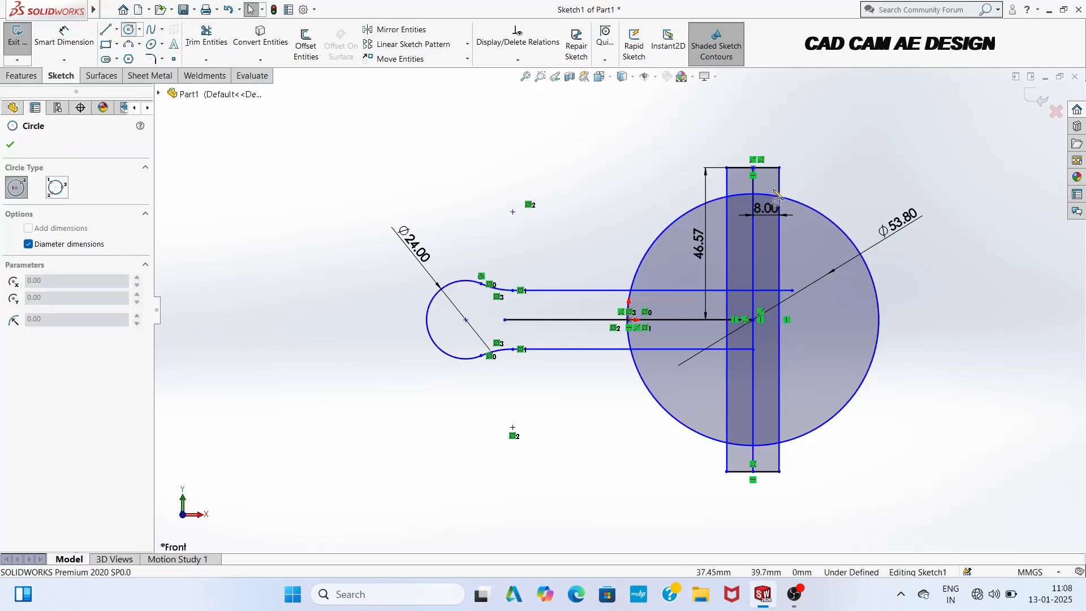
{"action": "key", "text": "f"}
{"action": "scroll", "coordinate": [798, 260], "scroll_direction": "down", "scroll_amount": 3}
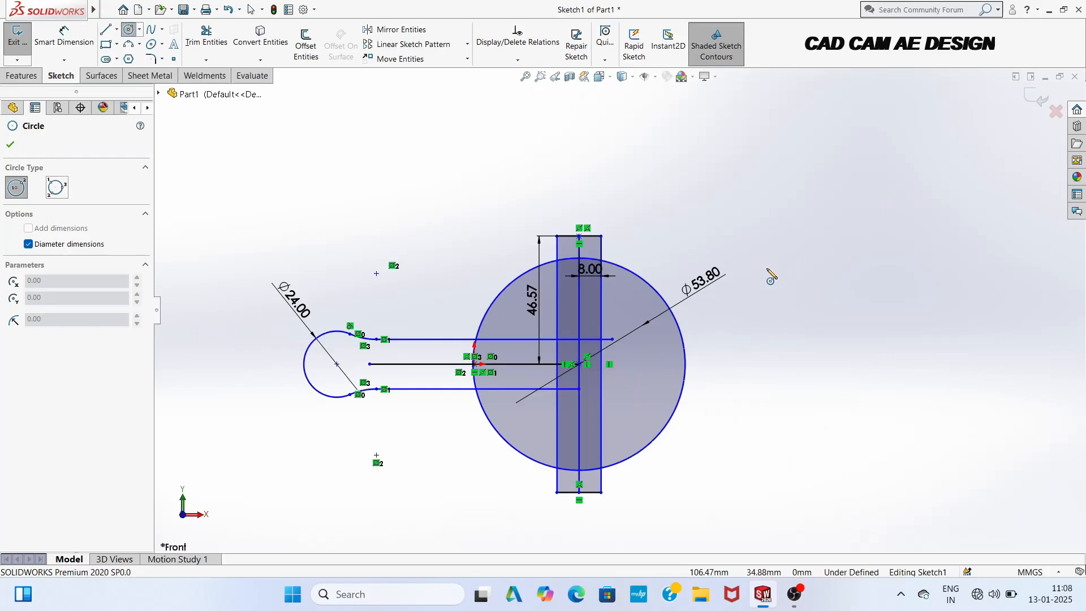
{"action": "left_click", "coordinate": [827, 274]}
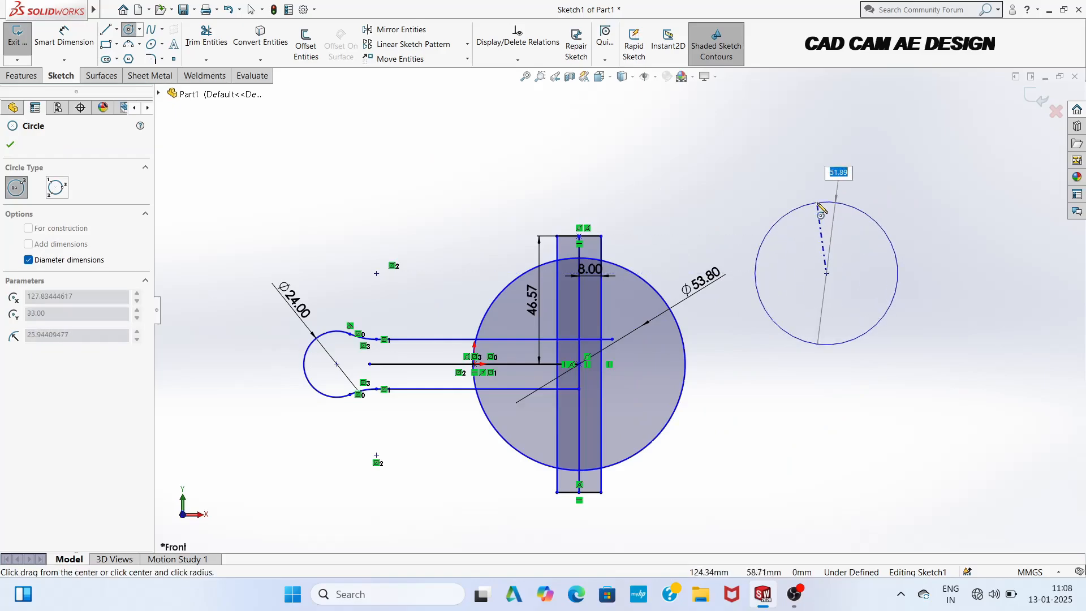
{"action": "type", "text": "60"}
{"action": "key", "text": "Return"}
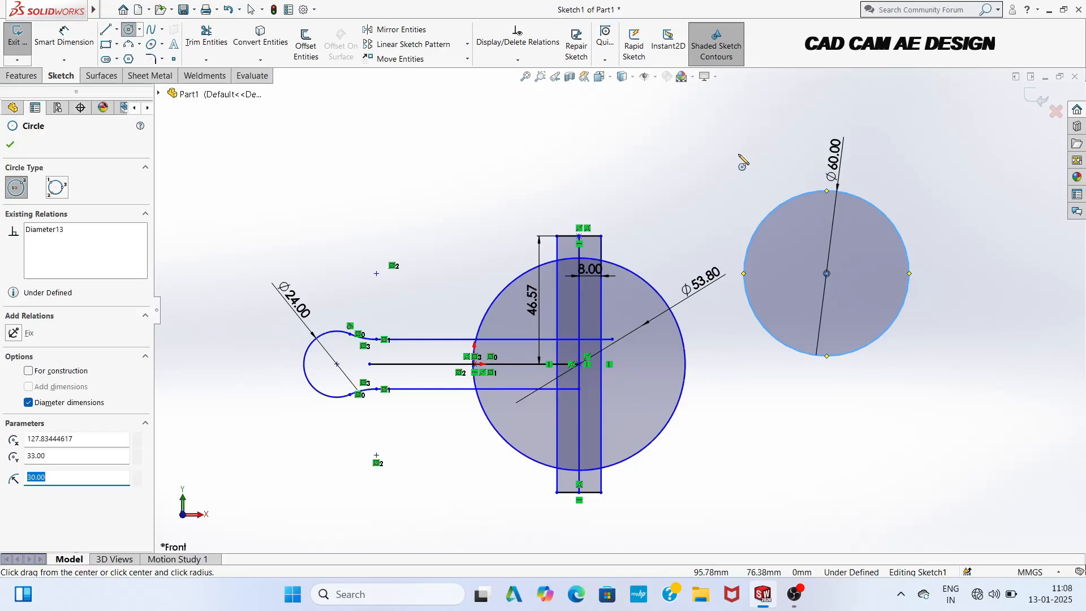
{"action": "key", "text": "Escape"}
{"action": "key", "text": "Escape"}
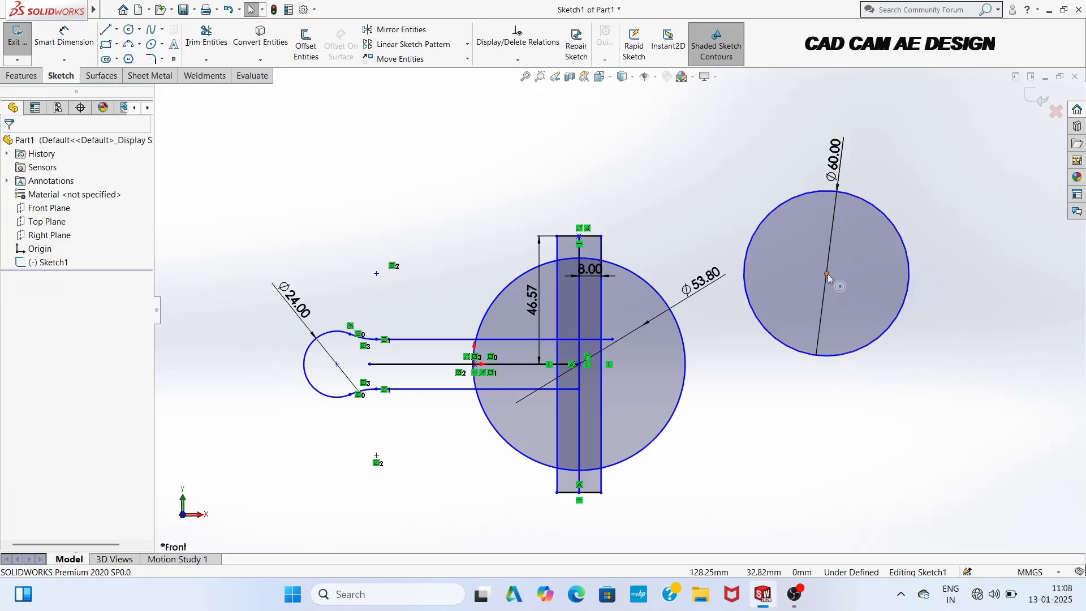
Step: Move the 60 mm circle nearer the large circle, try making the two tangent, and undo the relation
{"action": "left_click_drag", "start_coordinate": [825, 275], "coordinate": [782, 230]}
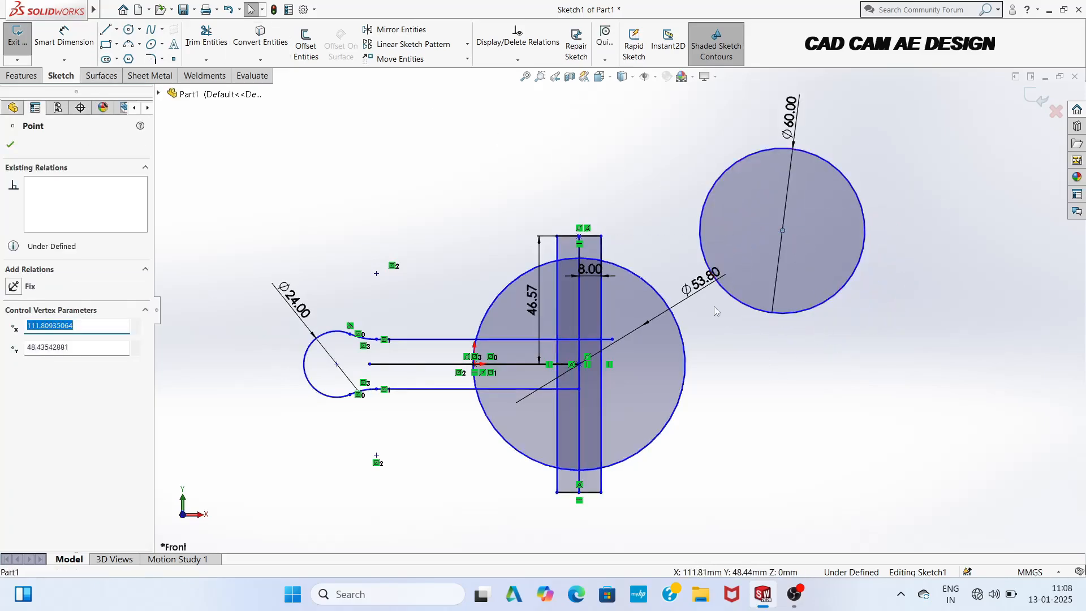
{"action": "left_click", "coordinate": [746, 321]}
{"action": "left_click", "coordinate": [744, 310]}
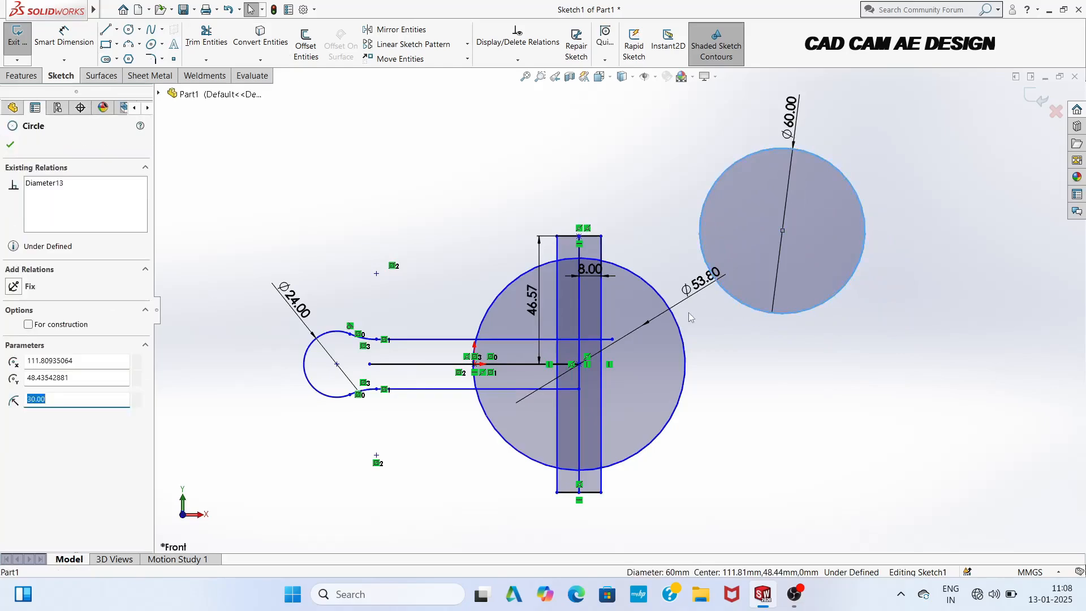
{"action": "left_click", "coordinate": [677, 321], "text": "ctrl"}
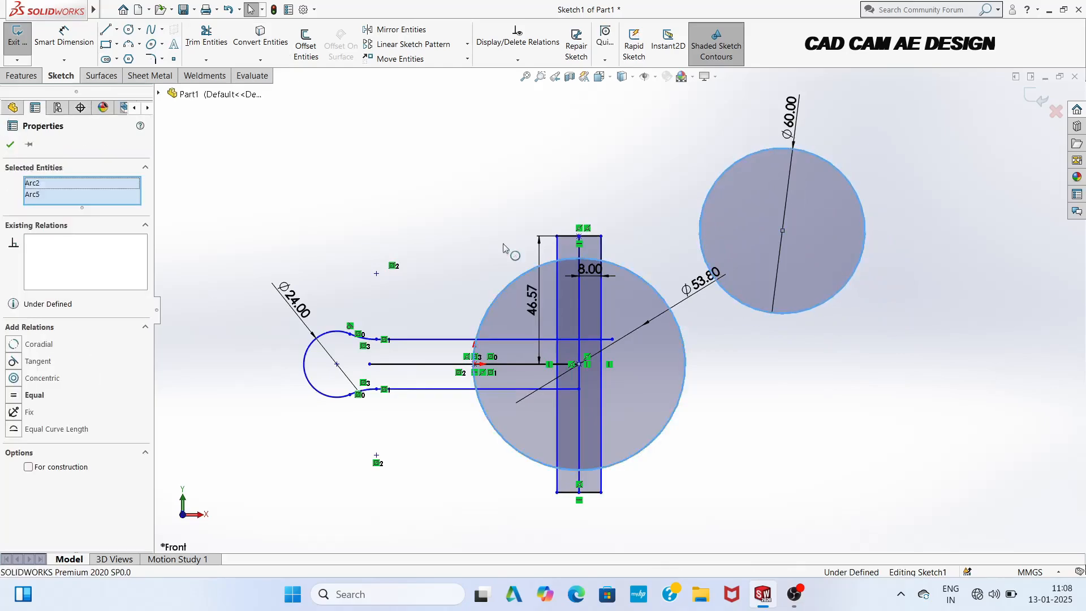
{"action": "left_click", "coordinate": [18, 362]}
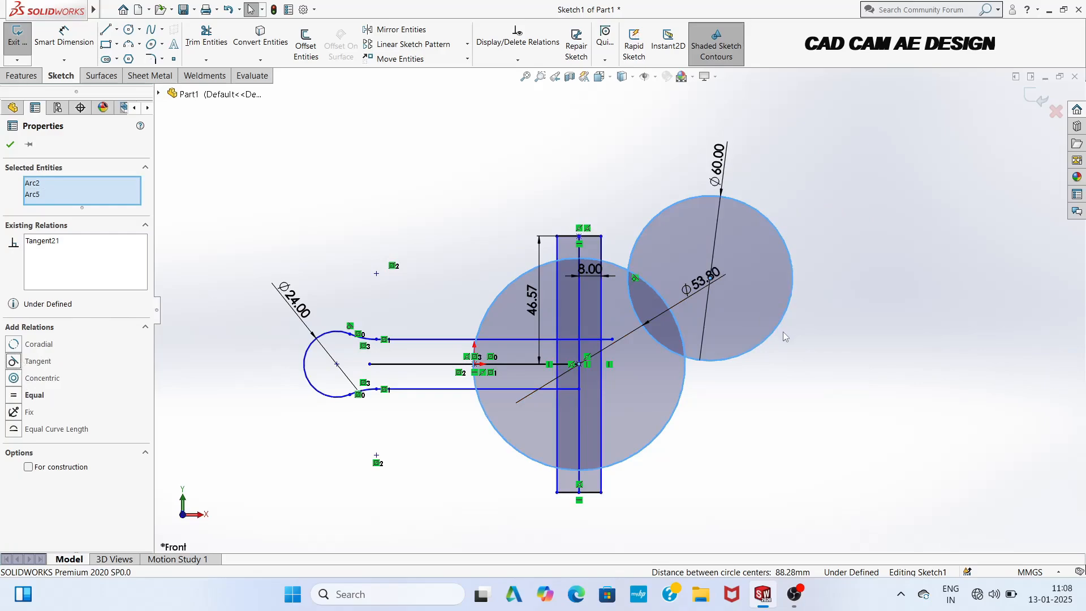
{"action": "key", "text": "ctrl+z"}
Step: Try to make the 60 mm circle tangent to the rectangle's right edge, and undo the relation
{"action": "left_click", "coordinate": [637, 196]}
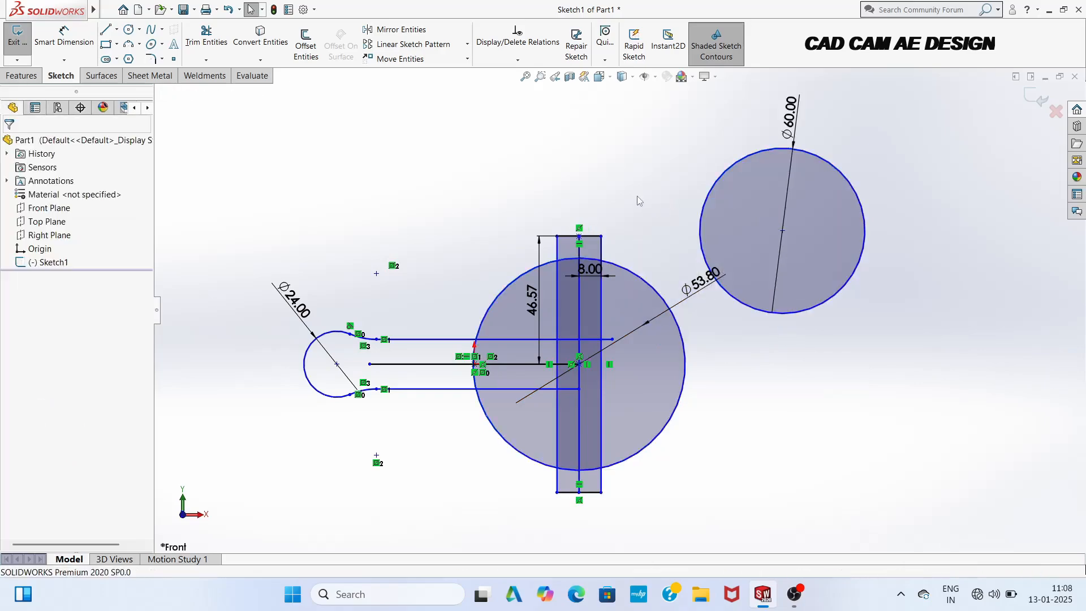
{"action": "left_click", "coordinate": [699, 229]}
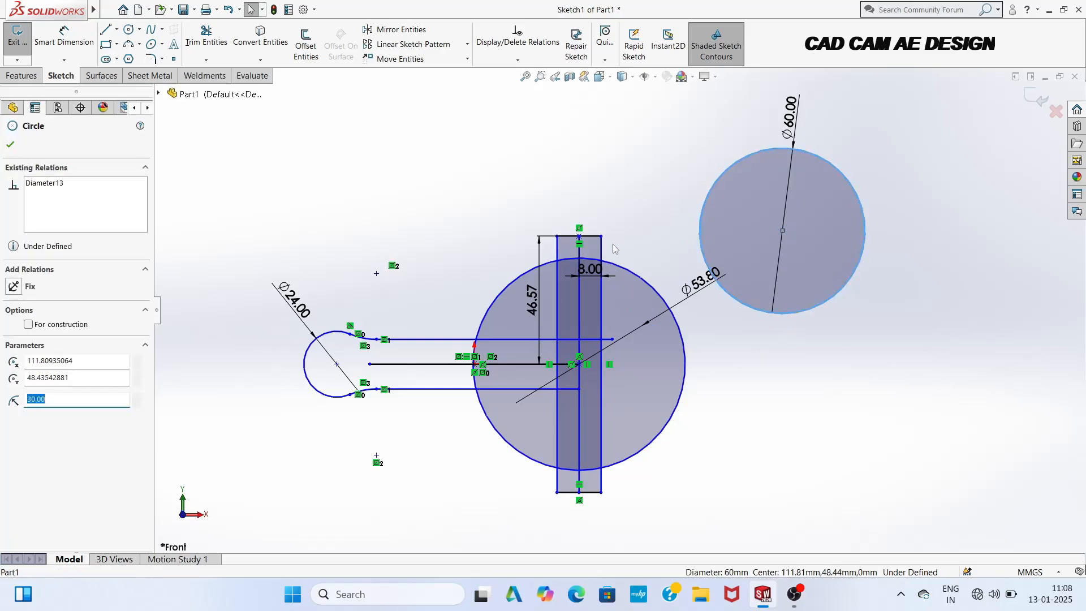
{"action": "left_click", "coordinate": [600, 245], "text": "ctrl"}
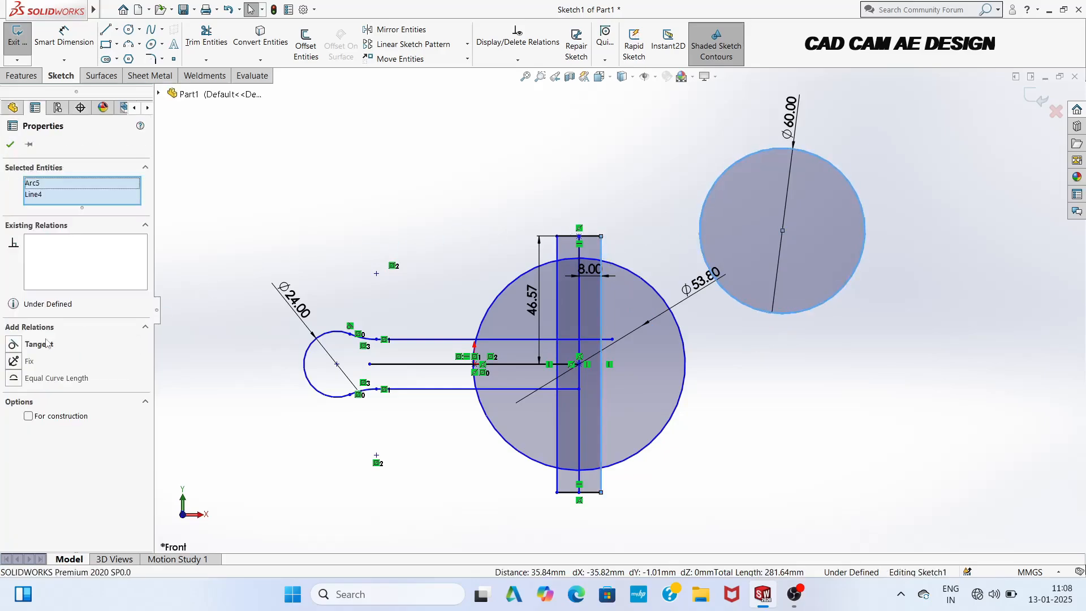
{"action": "left_click", "coordinate": [37, 344]}
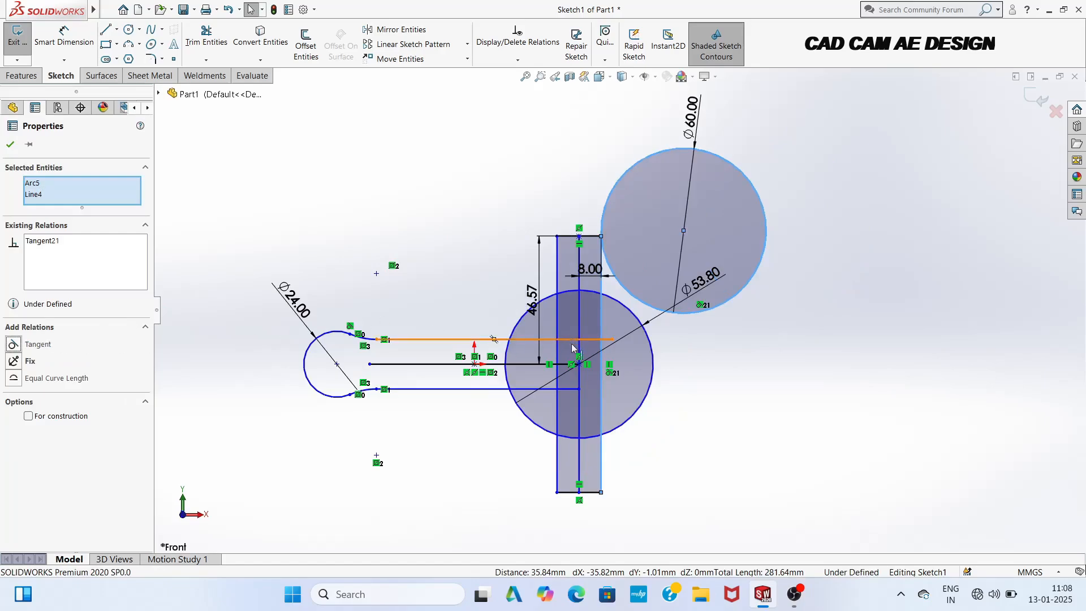
{"action": "key", "text": "ctrl+z"}
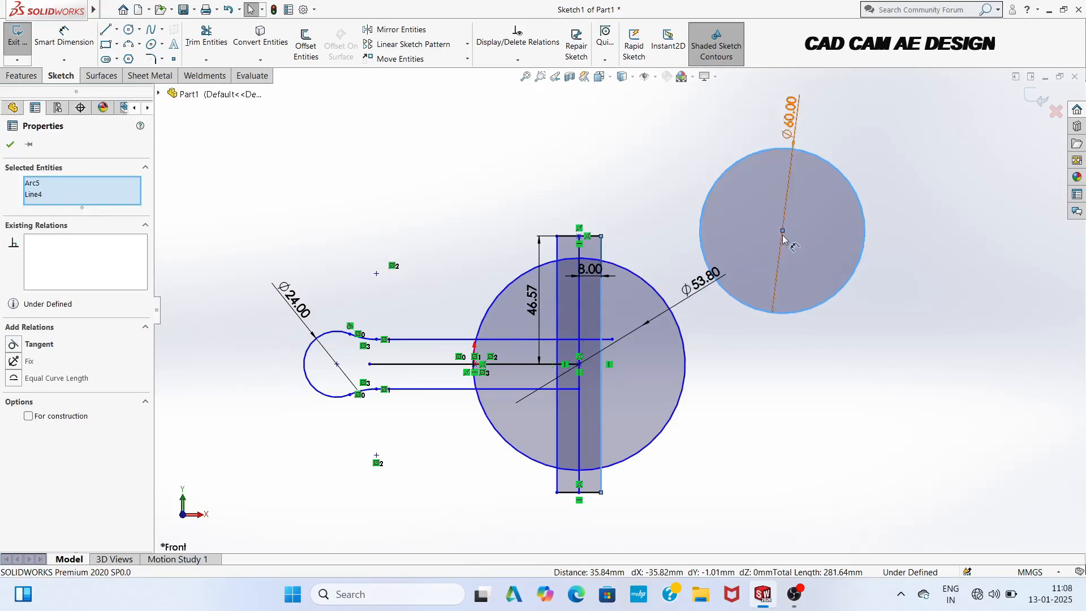
Step: Try moving the 60 mm circle by its centre to several positions above the large circle, undoing the moves
{"action": "left_click_drag", "start_coordinate": [781, 229], "coordinate": [668, 140]}
{"action": "key", "text": "ctrl+z"}
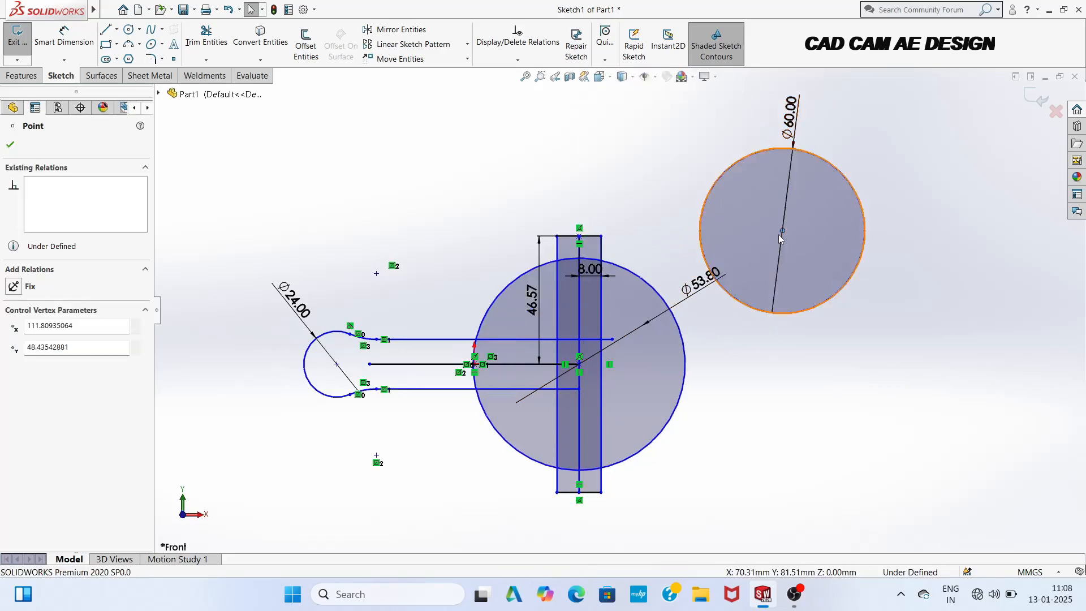
{"action": "left_click_drag", "start_coordinate": [783, 230], "coordinate": [691, 181]}
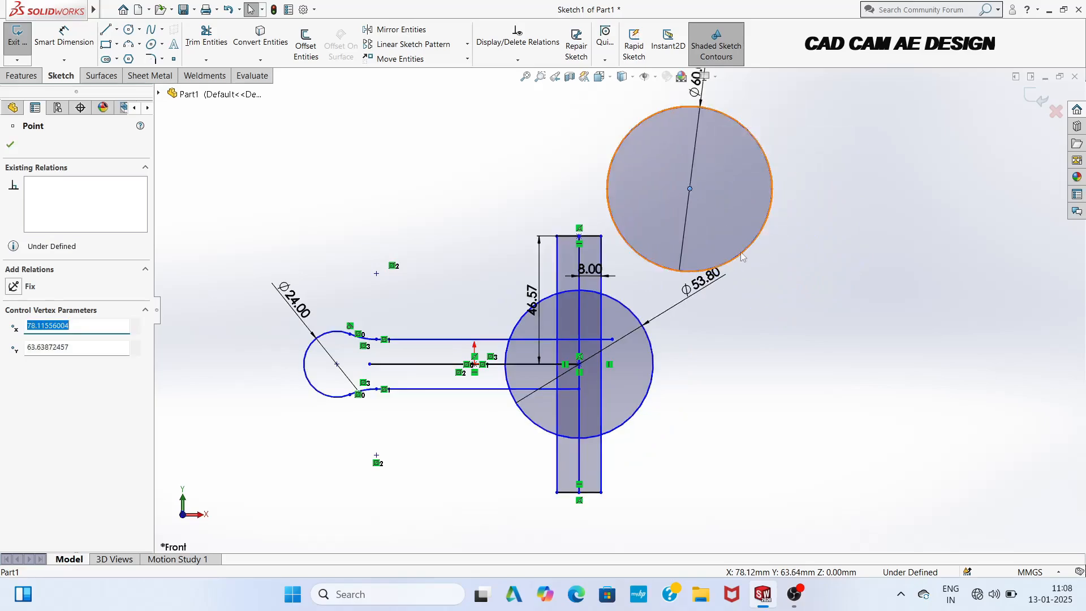
{"action": "key", "text": "ctrl+z"}
{"action": "key", "text": "ctrl+z"}
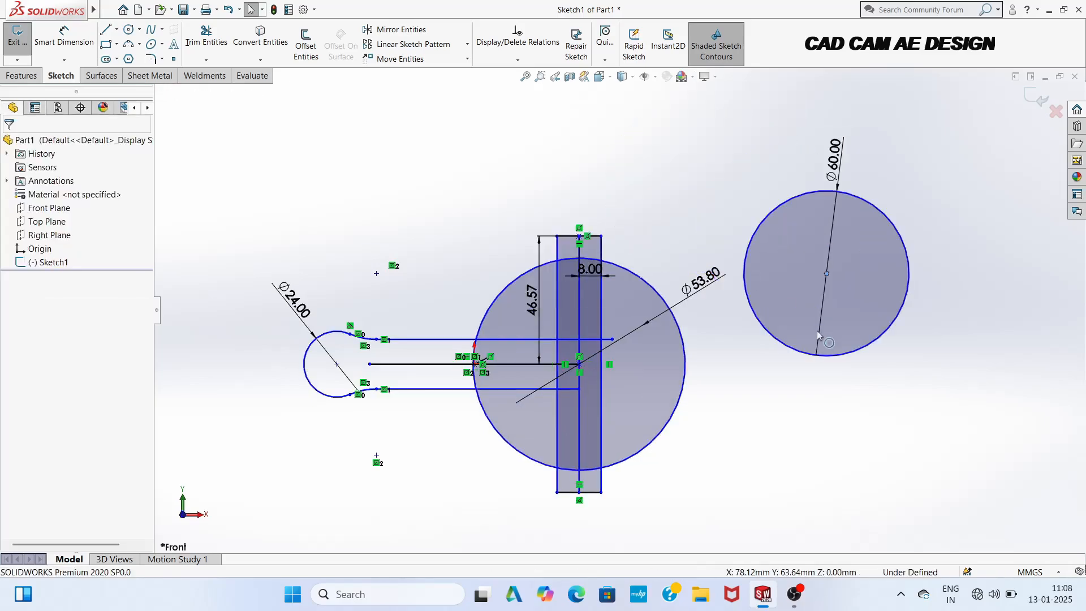
{"action": "left_click_drag", "start_coordinate": [827, 275], "coordinate": [766, 181]}
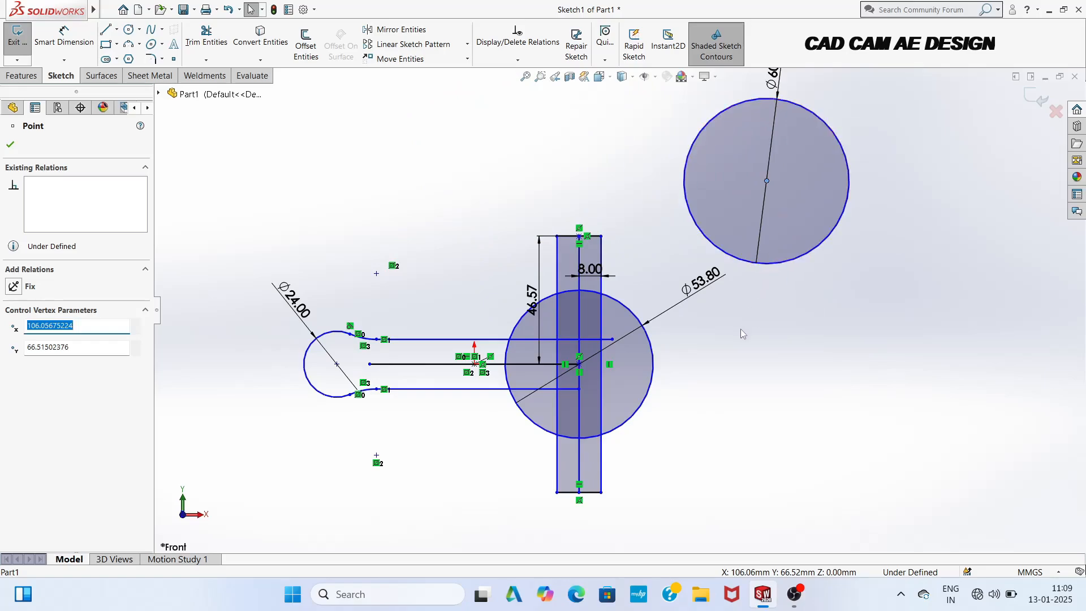
{"action": "key", "text": "ctrl+z"}
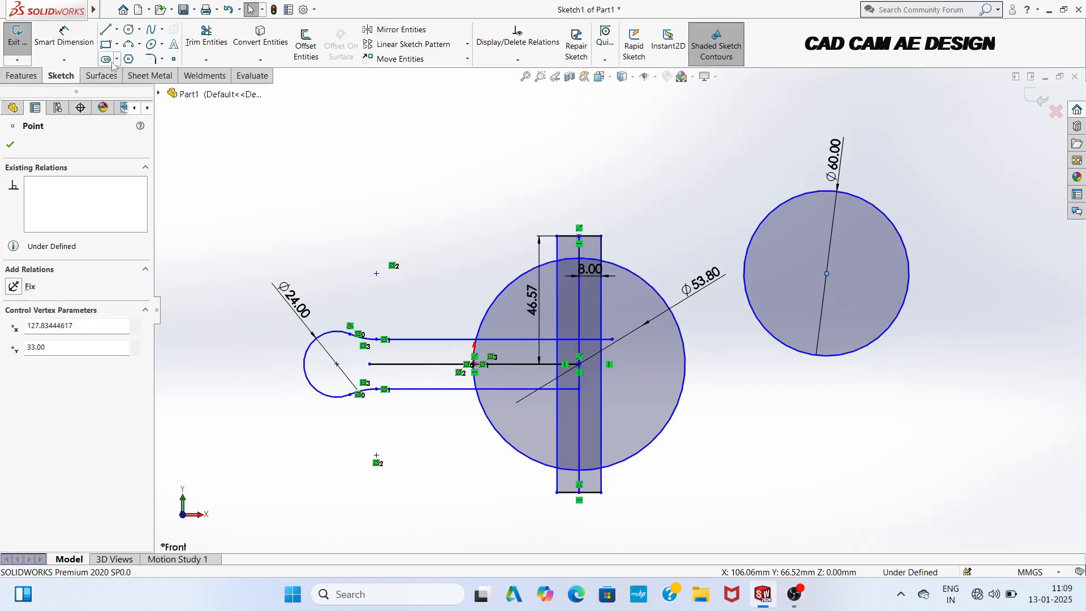
Step: Try to add another diameter dimension to the large circle, dismissing the driven dimension option
{"action": "left_click", "coordinate": [78, 50]}
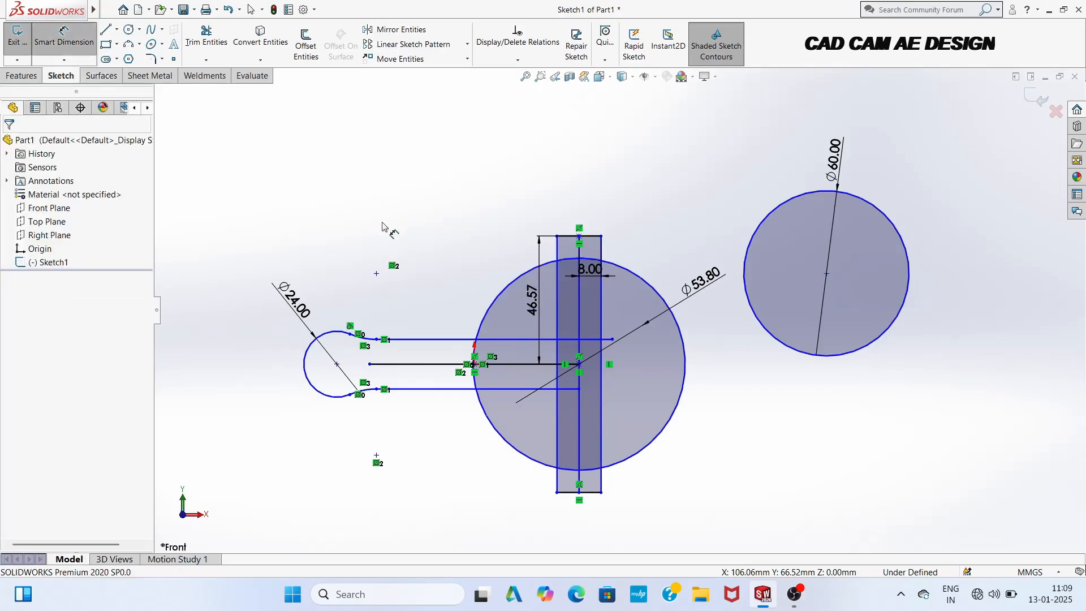
{"action": "left_click", "coordinate": [488, 303]}
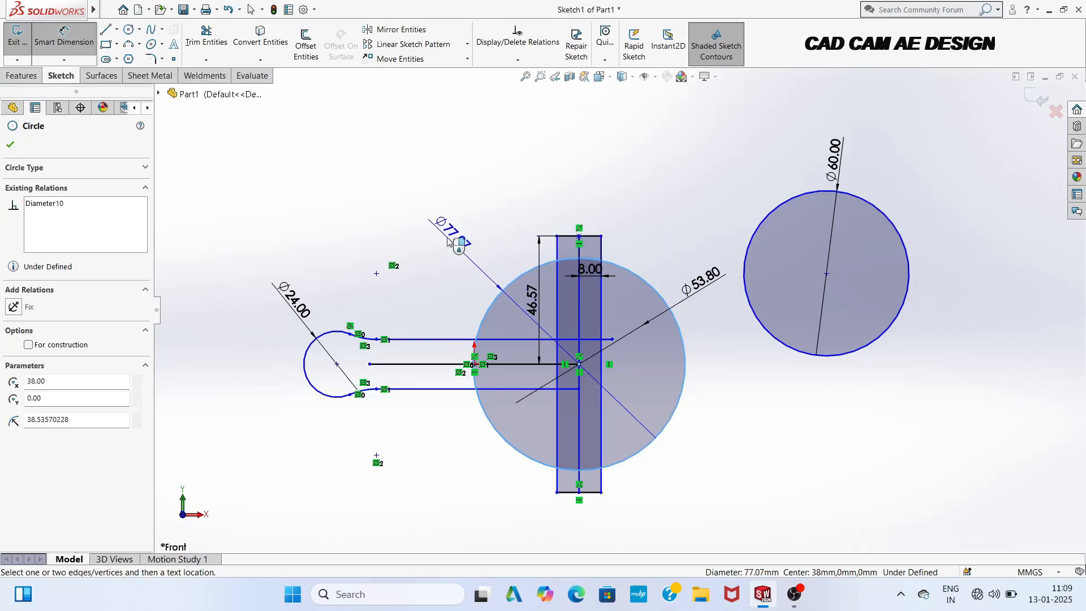
{"action": "left_click", "coordinate": [448, 242]}
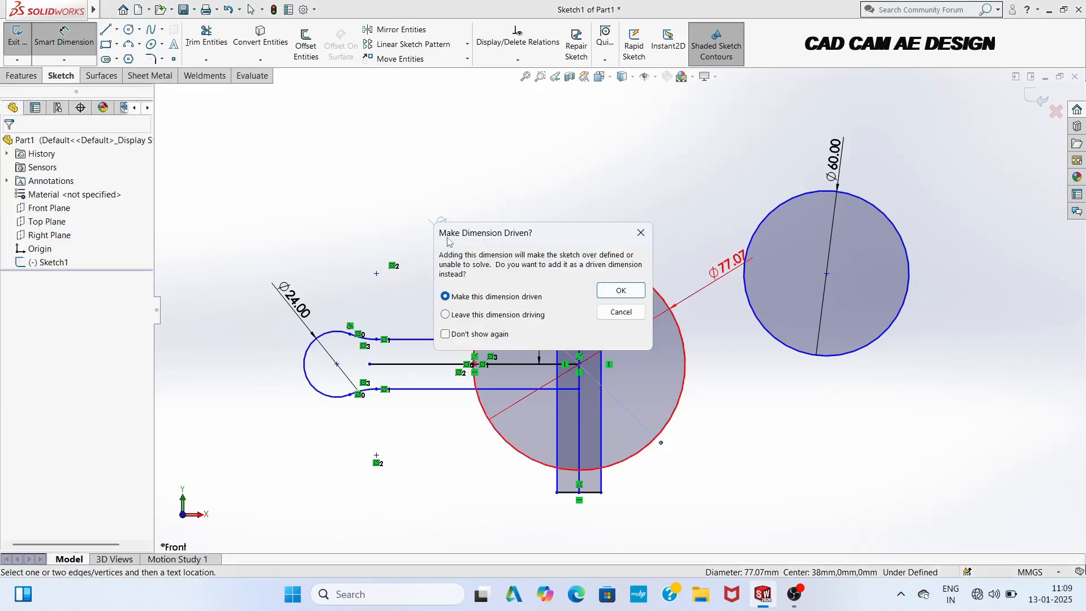
{"action": "left_click", "coordinate": [647, 243]}
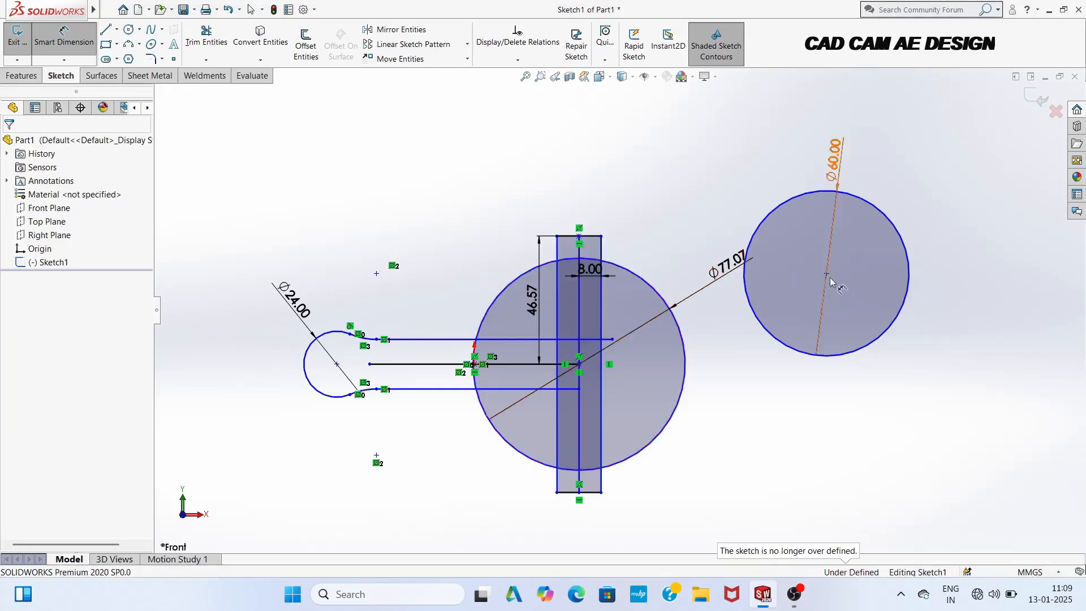
Step: Reposition the 60 mm circle's dimension text and move the circle slightly farther right of the large circle
{"action": "left_click", "coordinate": [884, 275]}
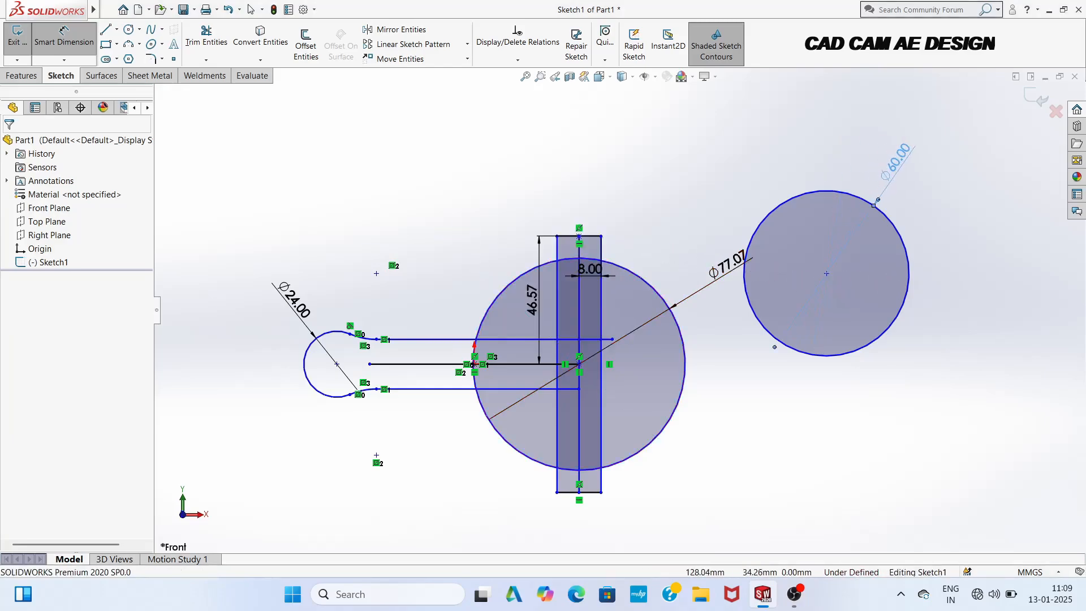
{"action": "key", "text": "Escape"}
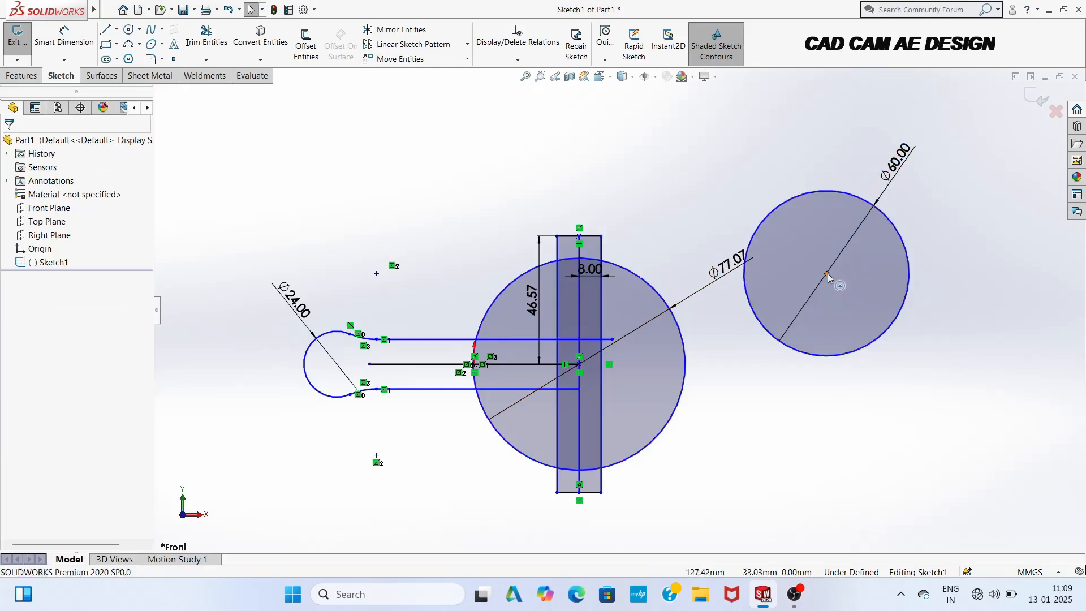
{"action": "left_click_drag", "start_coordinate": [827, 273], "coordinate": [867, 281]}
{"action": "left_click", "coordinate": [687, 298]}
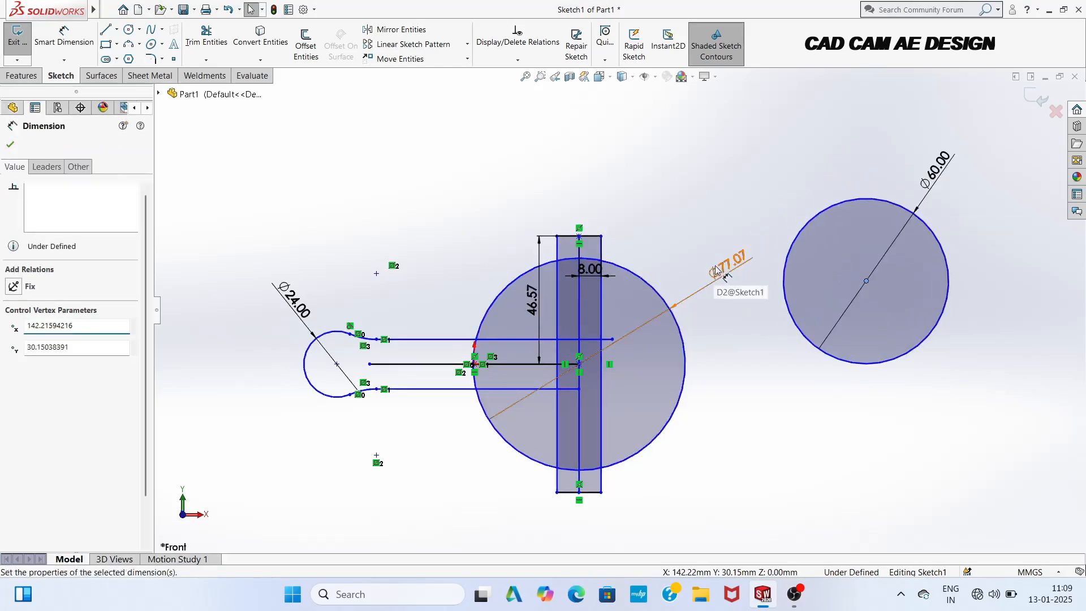
Step: Delete the large circle around the rectangle together with its diameter dimension
{"action": "right_click", "coordinate": [715, 269]}
{"action": "left_click", "coordinate": [748, 420]}
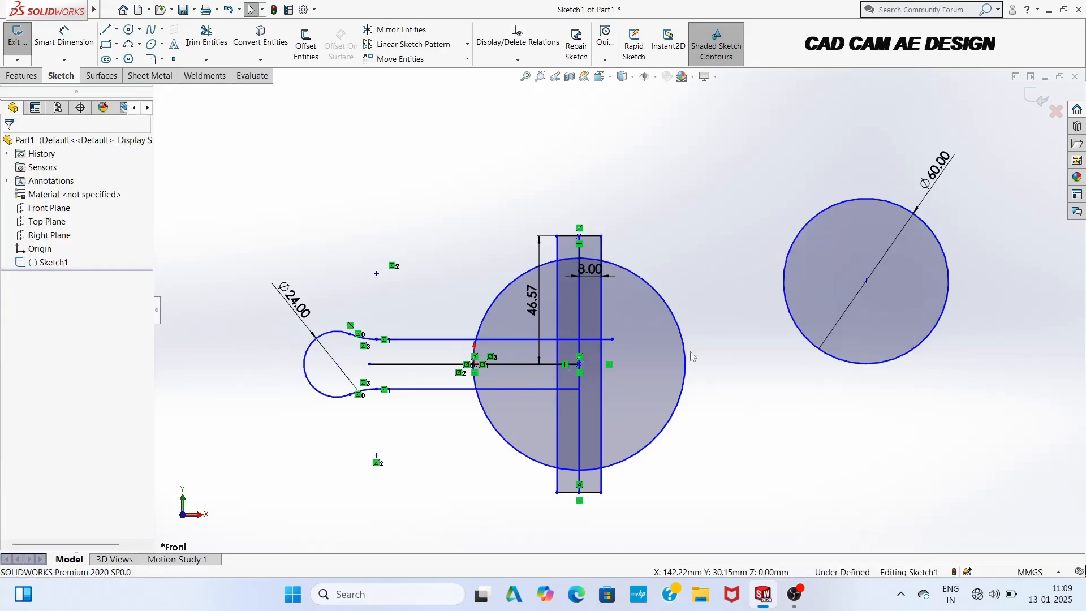
{"action": "right_click", "coordinate": [685, 343]}
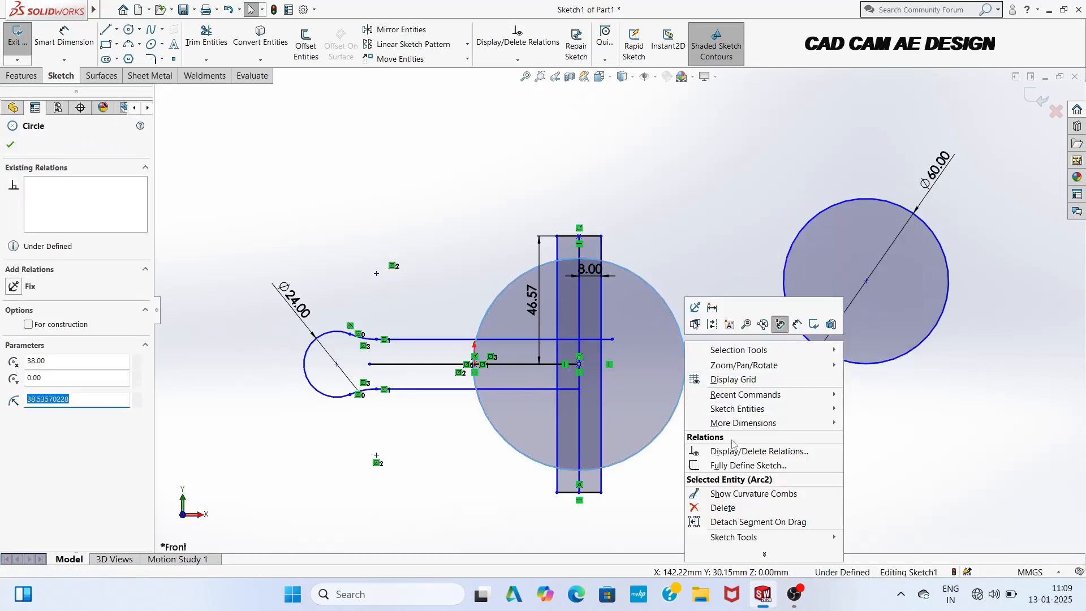
{"action": "left_click", "coordinate": [721, 509]}
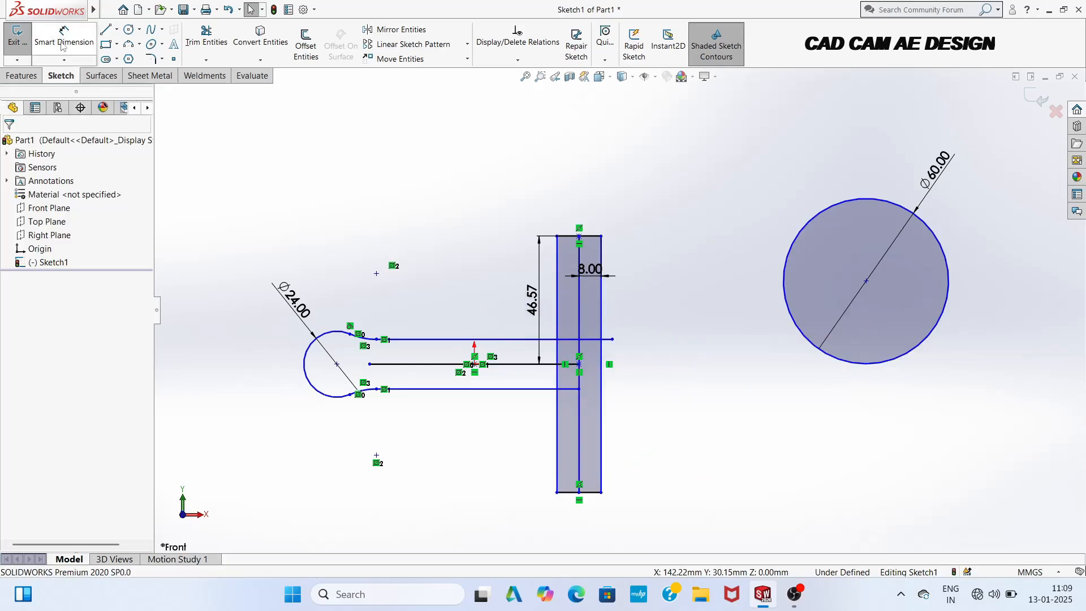
Step: Draw a circle centred on the rectangle's centre point with a radius of 26.5 mm
{"action": "left_click", "coordinate": [129, 30]}
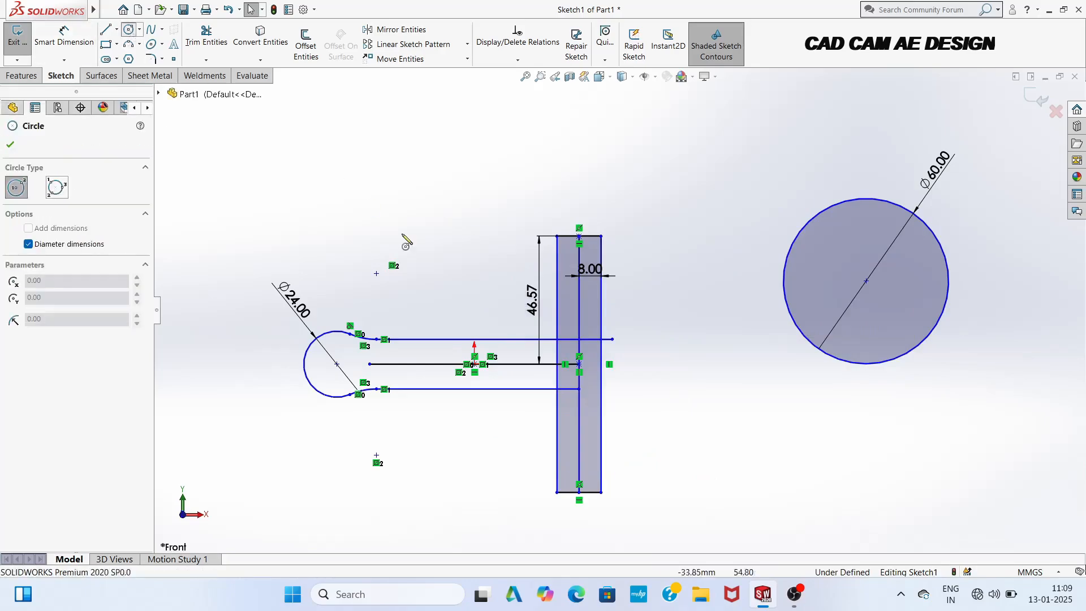
{"action": "left_click", "coordinate": [578, 364]}
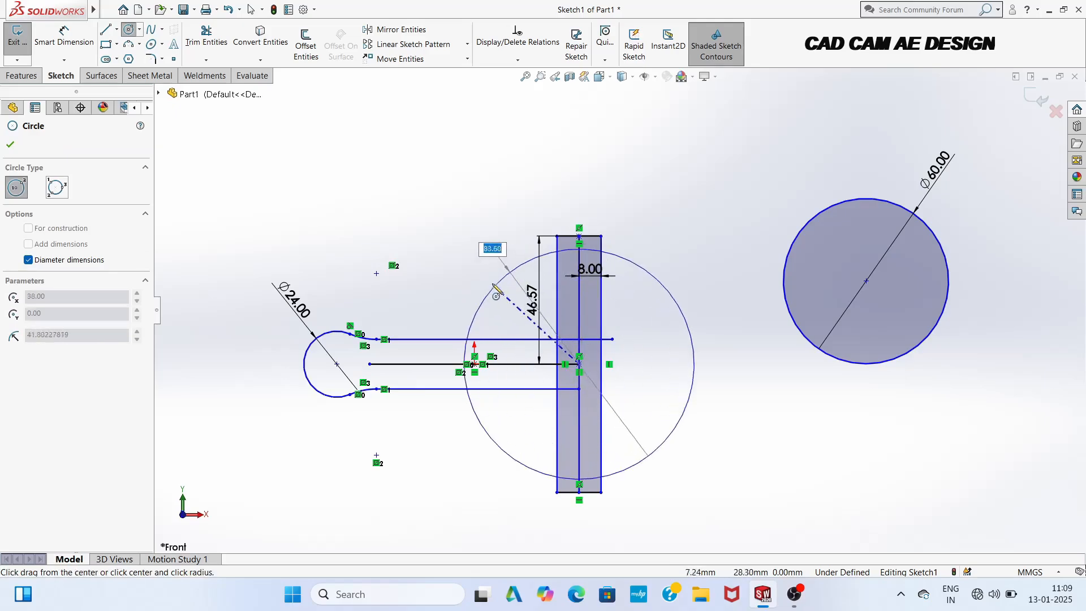
{"action": "left_click", "coordinate": [524, 314]}
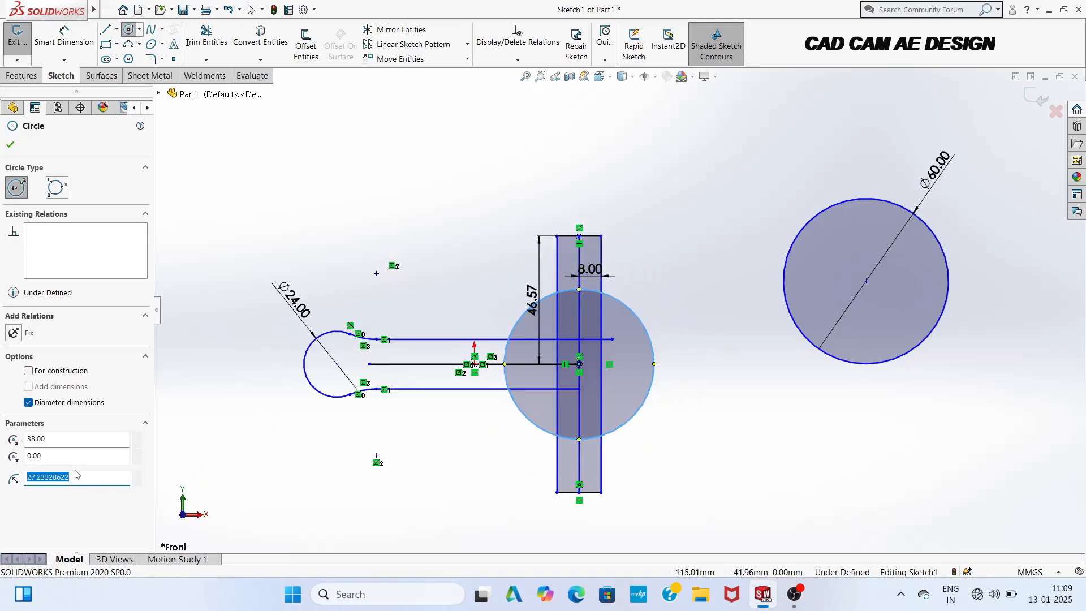
{"action": "key", "text": "BackSpace"}
{"action": "key", "text": "Return"}
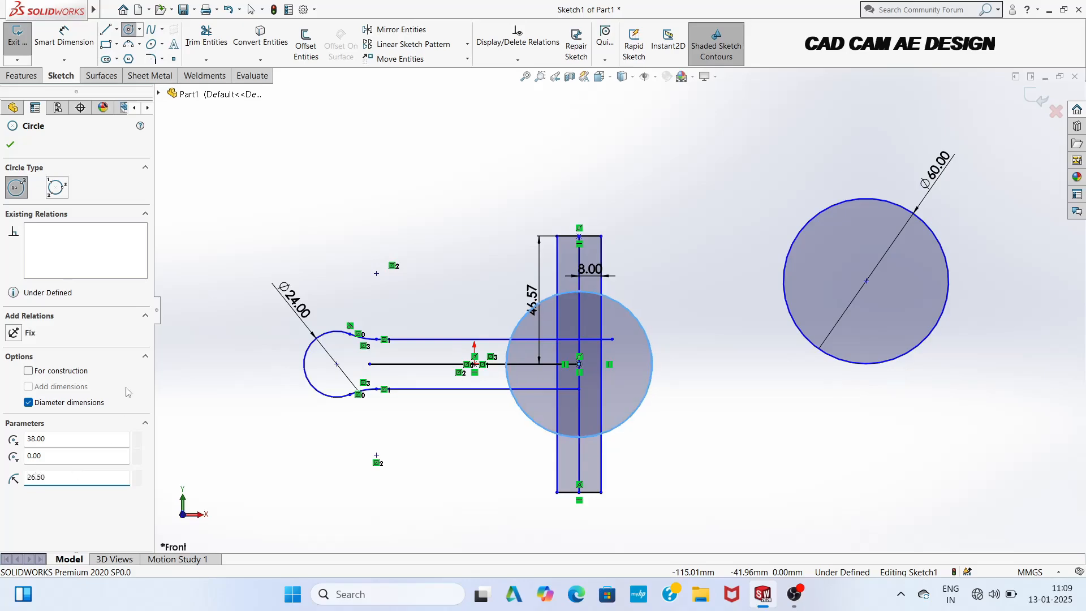
{"action": "left_click", "coordinate": [11, 145]}
Step: Add a 53 mm diameter dimension to the circle through the rectangle and move its text farther outward
{"action": "left_click", "coordinate": [64, 35]}
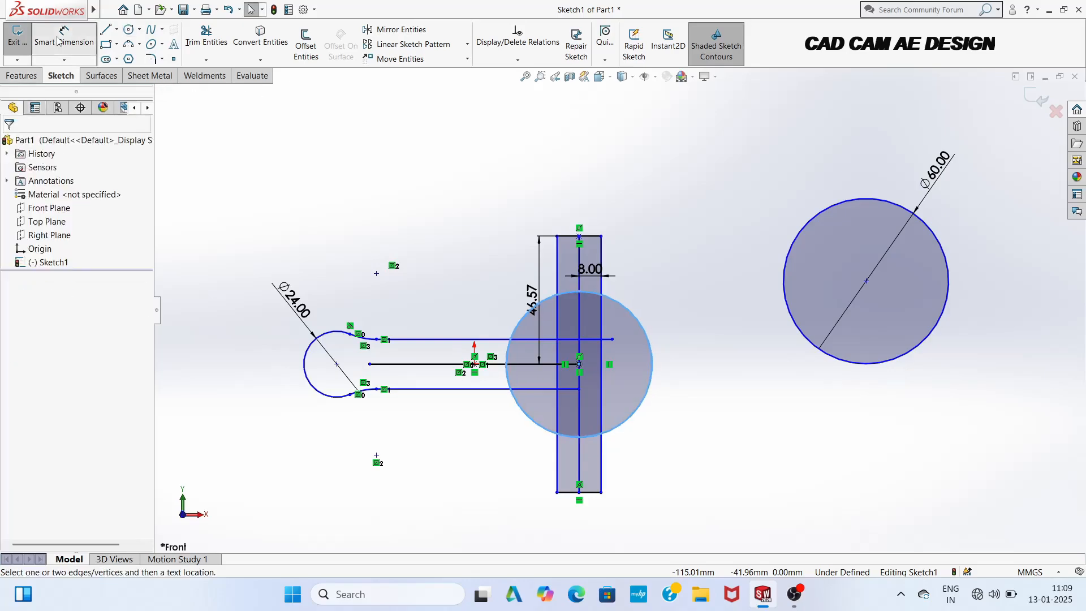
{"action": "left_click", "coordinate": [509, 339]}
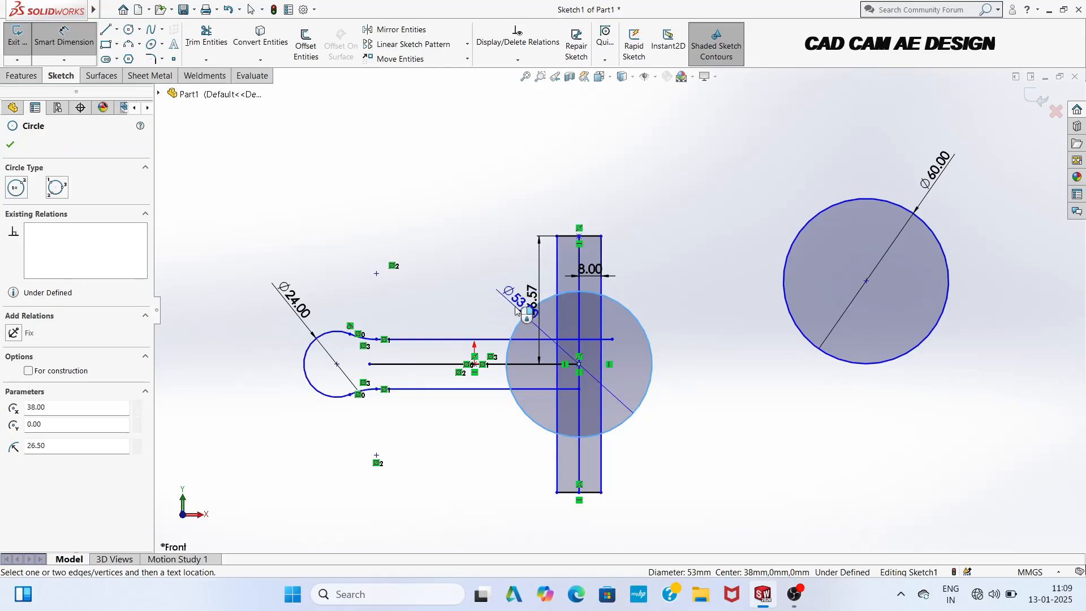
{"action": "left_click", "coordinate": [516, 310]}
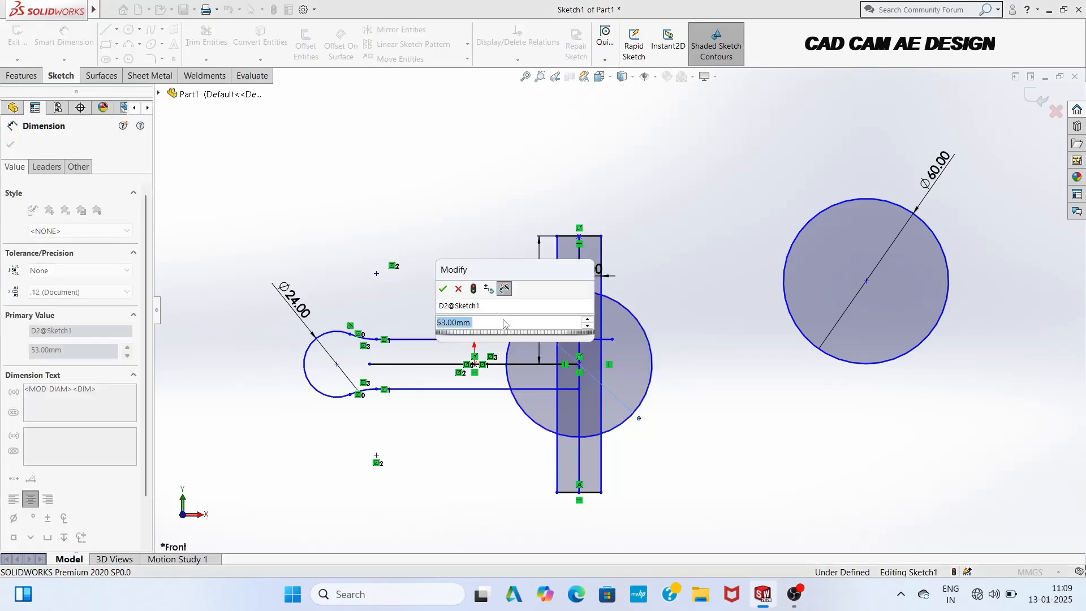
{"action": "left_click", "coordinate": [443, 289]}
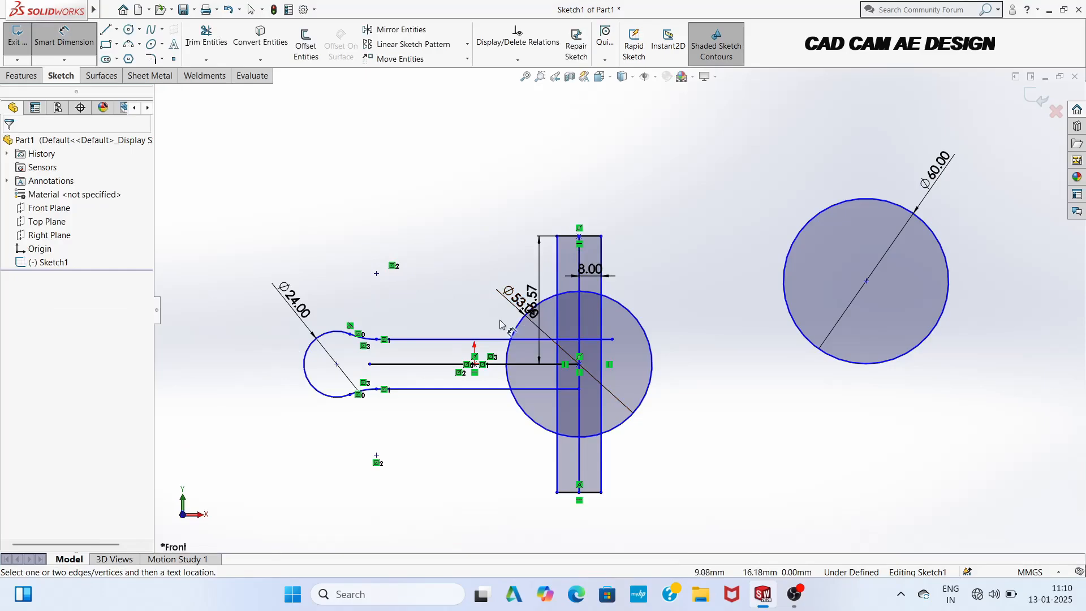
{"action": "left_click", "coordinate": [516, 306]}
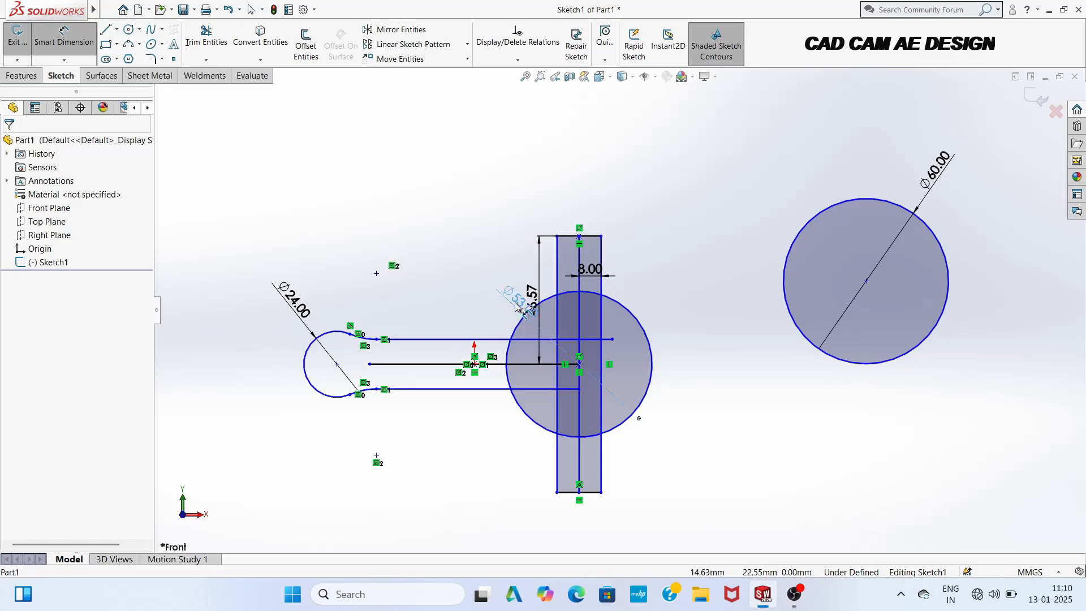
{"action": "left_click_drag", "start_coordinate": [516, 305], "coordinate": [503, 291]}
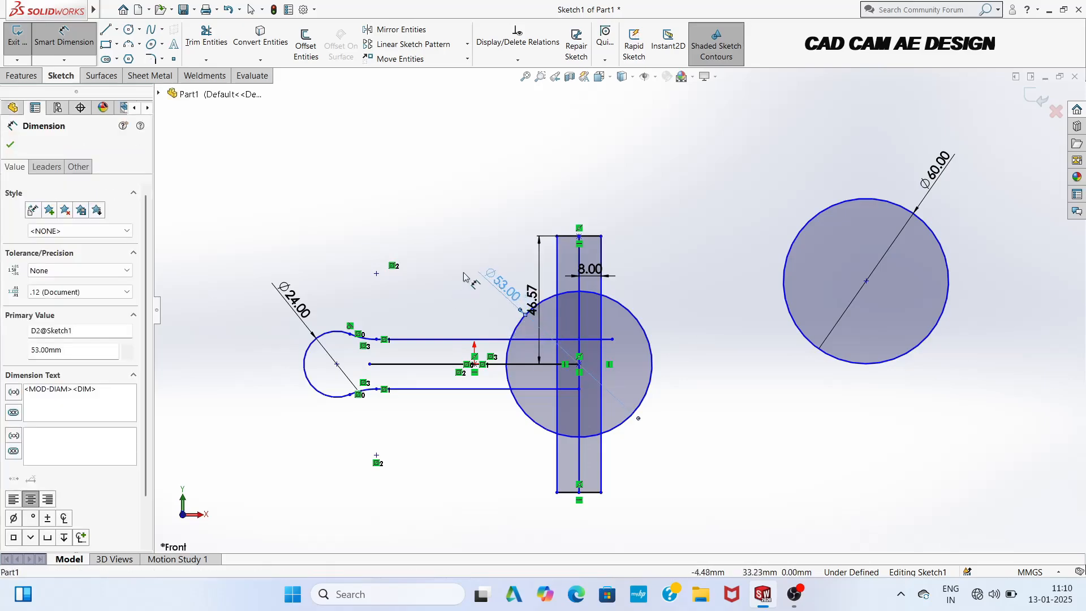
Step: Delete the 53 mm diameter dimension from the circle through the rectangle
{"action": "right_click", "coordinate": [508, 287]}
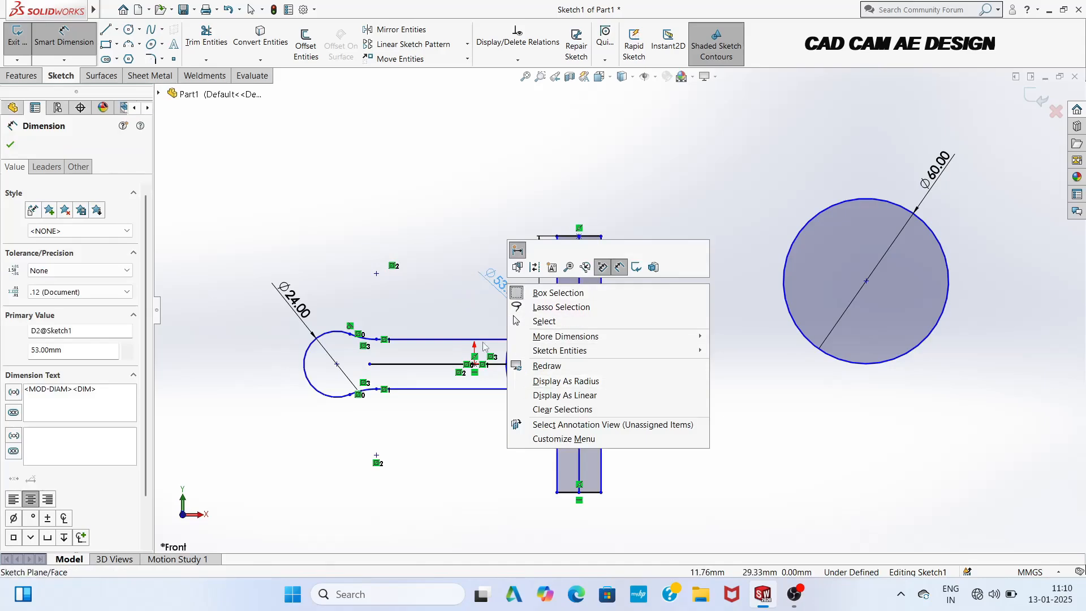
{"action": "key", "text": "Escape"}
{"action": "key", "text": "Escape"}
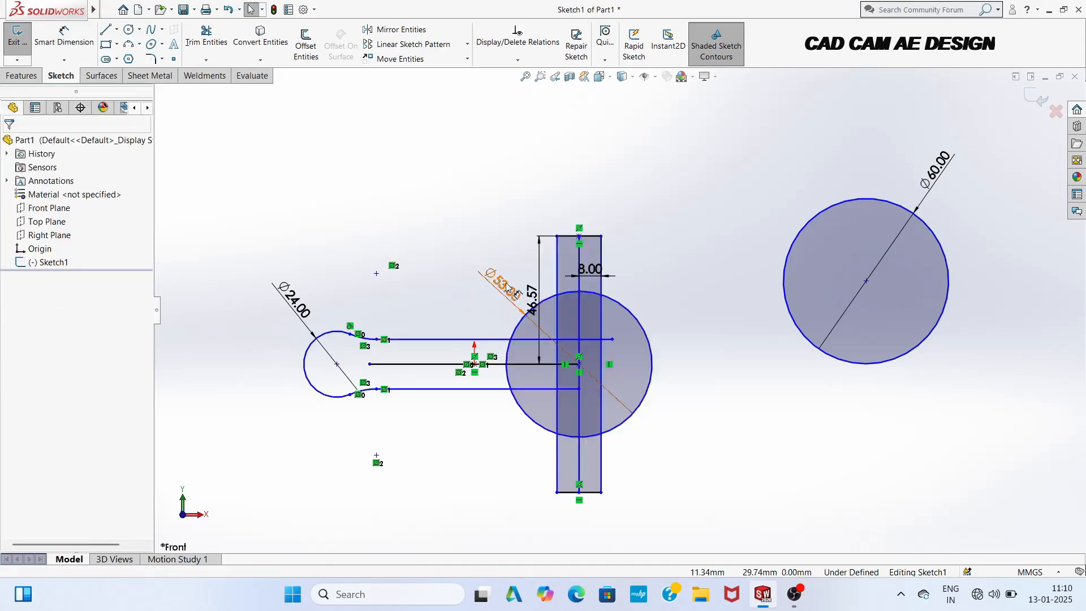
{"action": "left_click", "coordinate": [509, 294]}
{"action": "right_click", "coordinate": [509, 294]}
{"action": "left_click", "coordinate": [540, 548]}
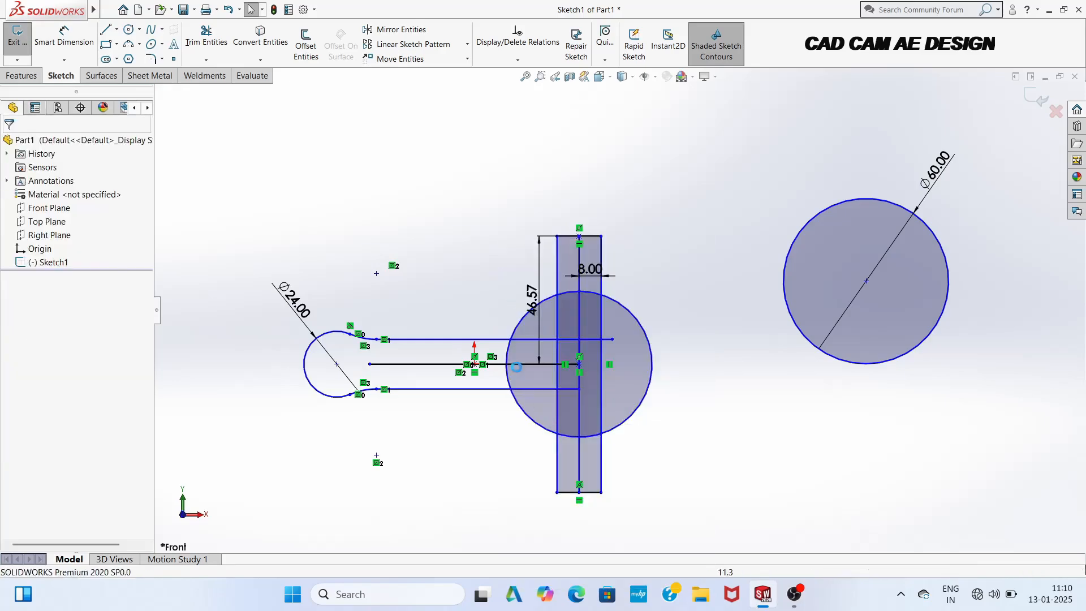
Step: Set the radius of the circle through the rectangle to 26.9 mm
{"action": "left_click", "coordinate": [520, 327]}
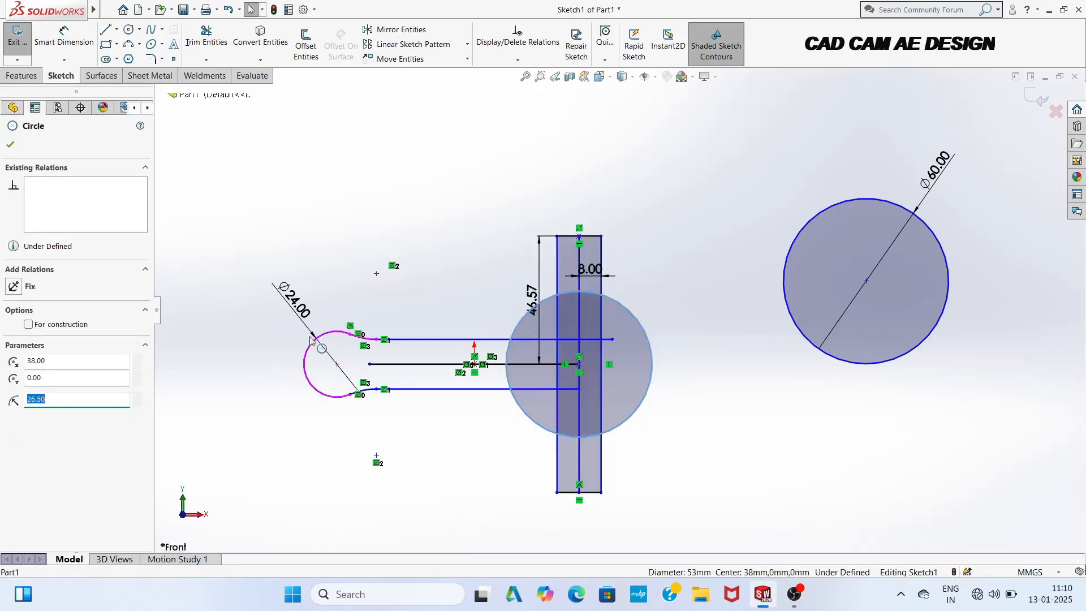
{"action": "left_click", "coordinate": [98, 399]}
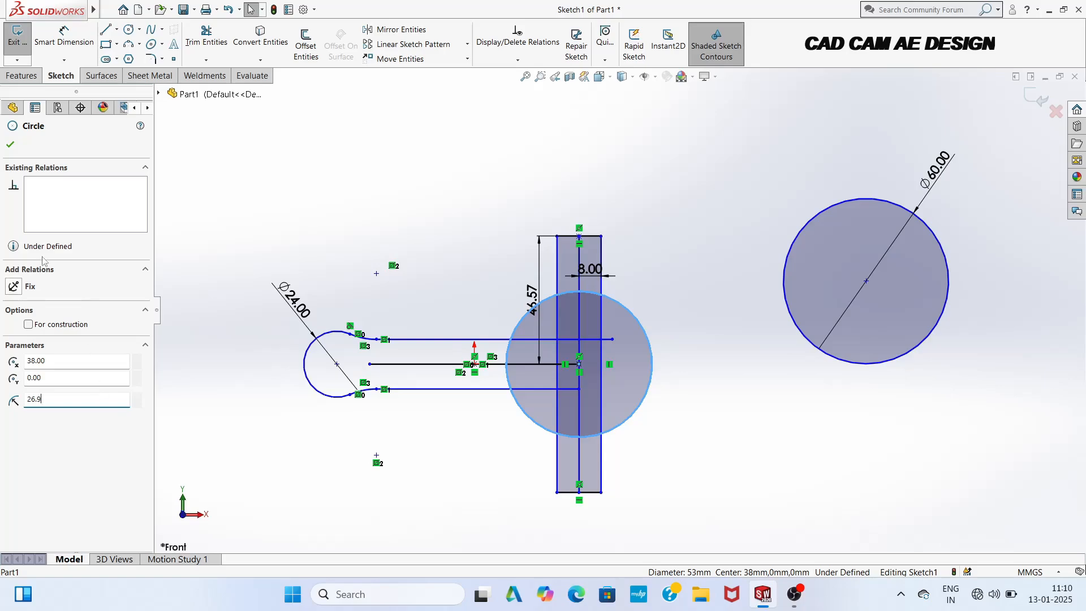
{"action": "left_click", "coordinate": [10, 144]}
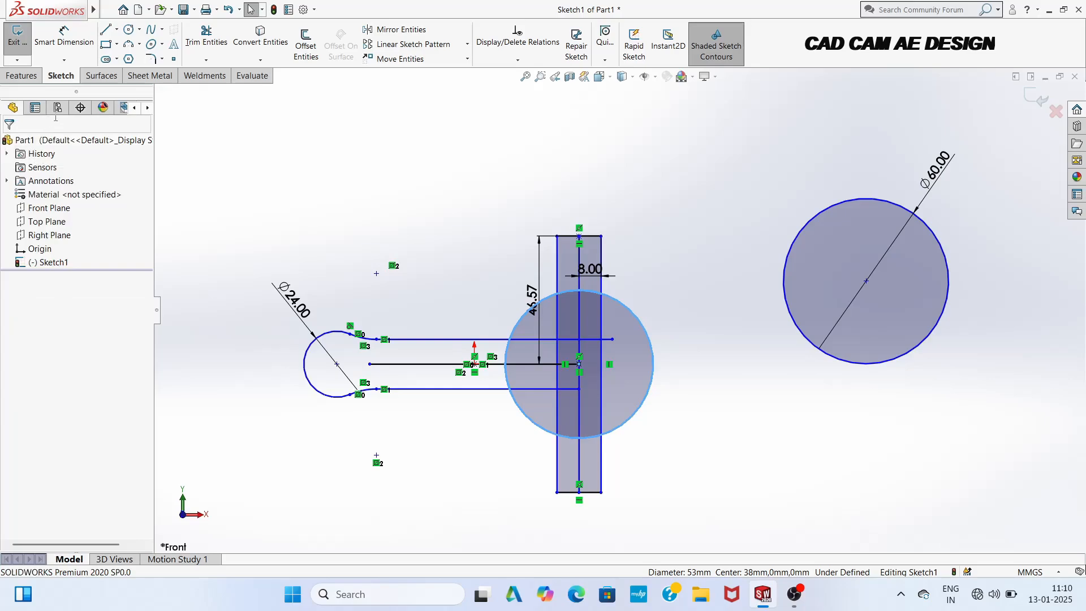
Step: Add a 53.8 mm diameter dimension to the circle through the rectangle, with its text to the upper left
{"action": "left_click", "coordinate": [56, 39]}
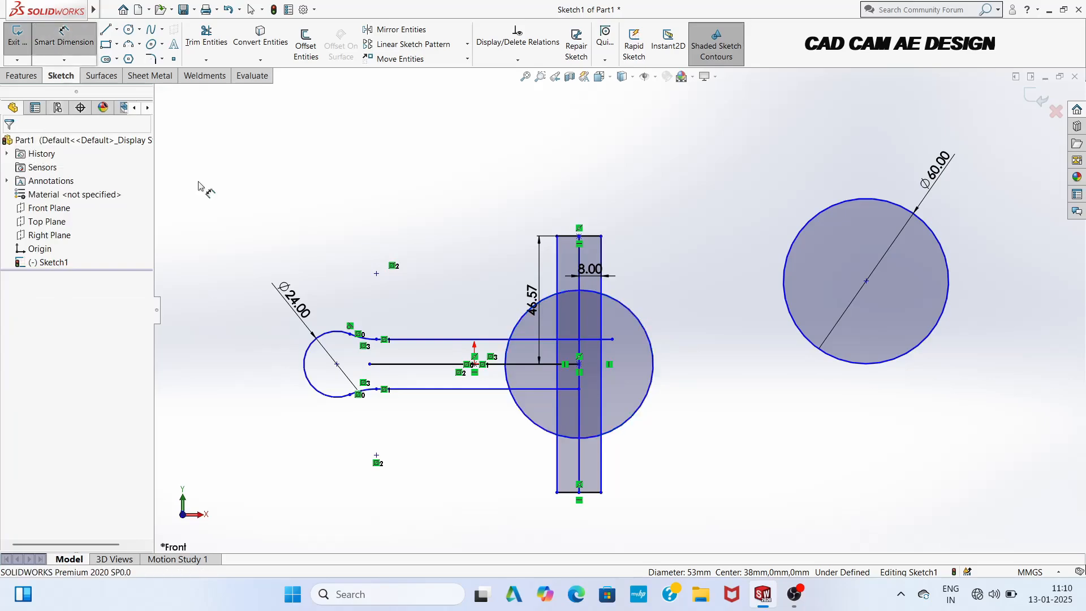
{"action": "left_click", "coordinate": [511, 311]}
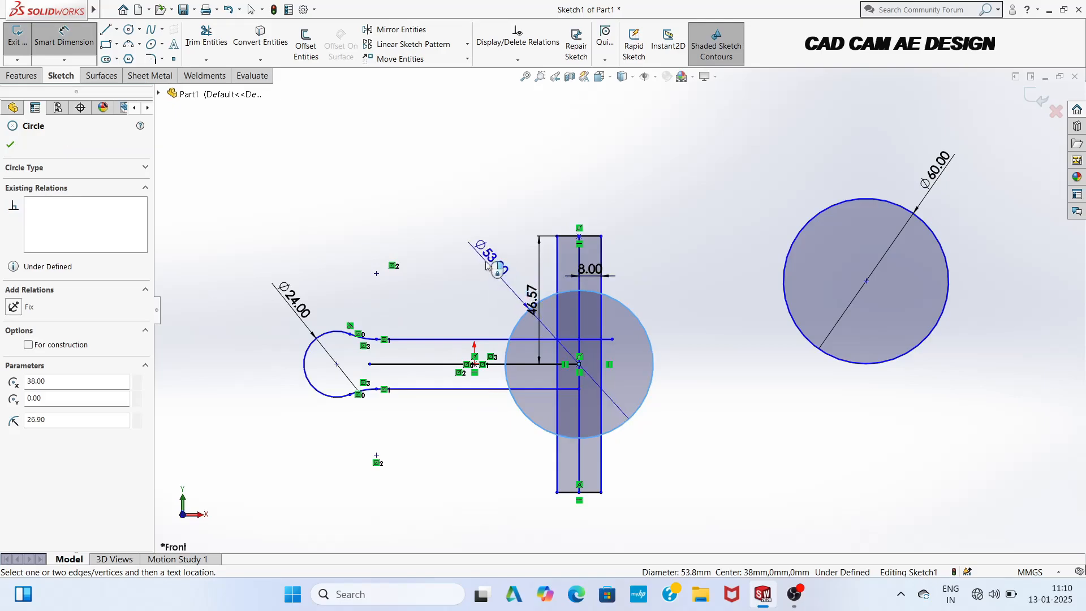
{"action": "left_click", "coordinate": [494, 259]}
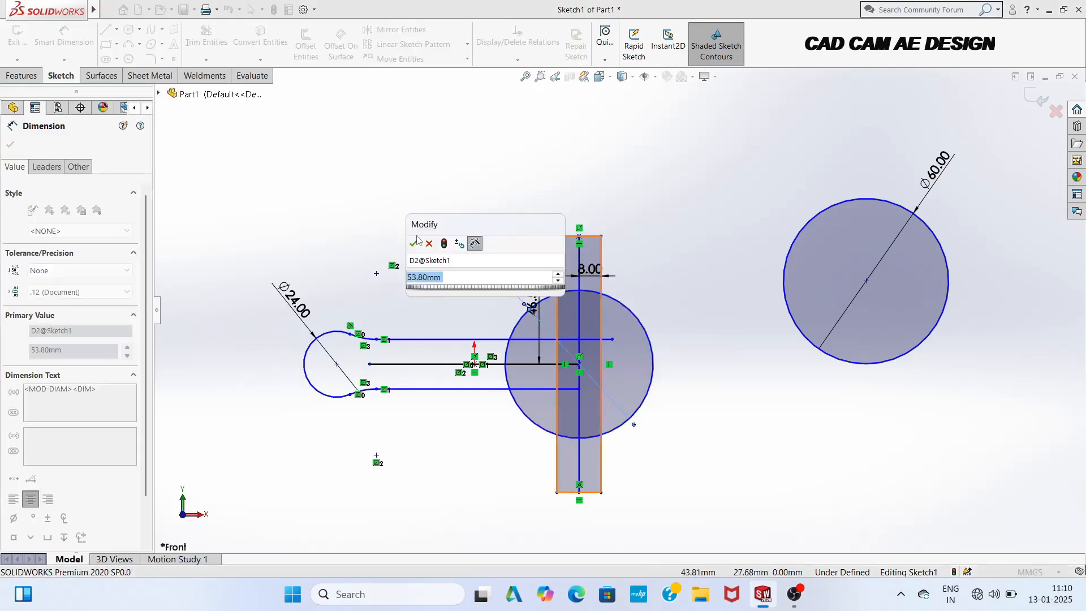
{"action": "left_click", "coordinate": [414, 244]}
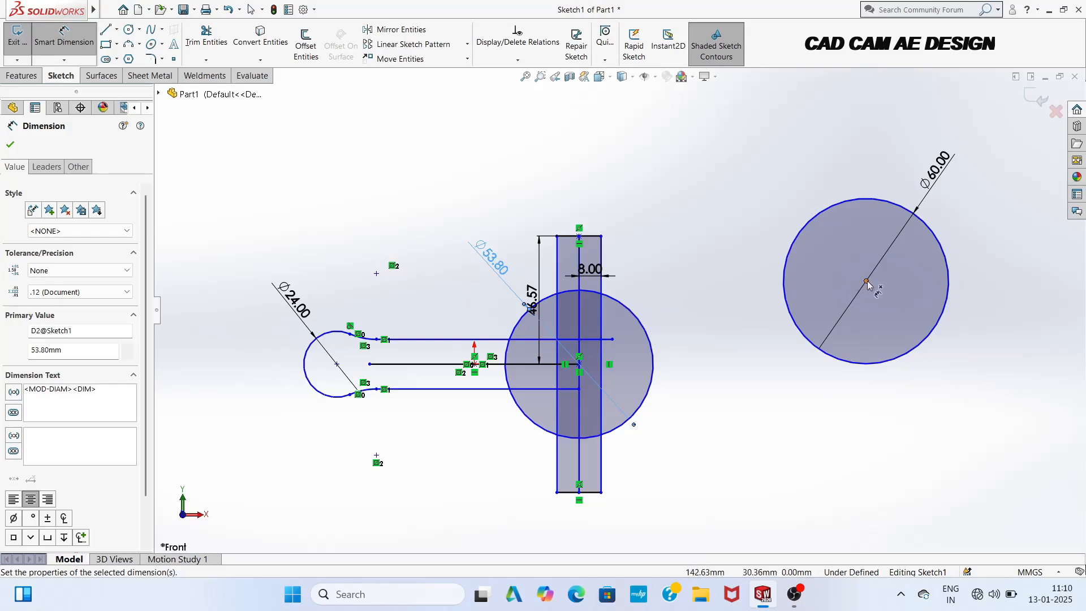
{"action": "key", "text": "Escape"}
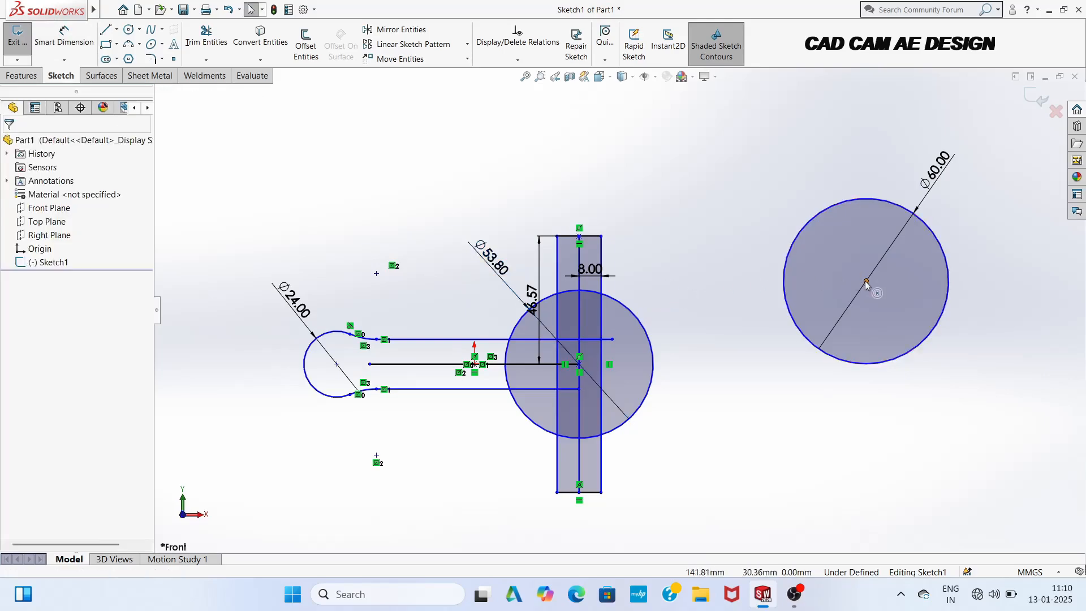
Step: Move the 60 mm circle's centre to about X 89 mm, Y 45 mm, closer to the rectangle
{"action": "left_click", "coordinate": [866, 280]}
{"action": "left_click_drag", "start_coordinate": [800, 265], "coordinate": [721, 239]}
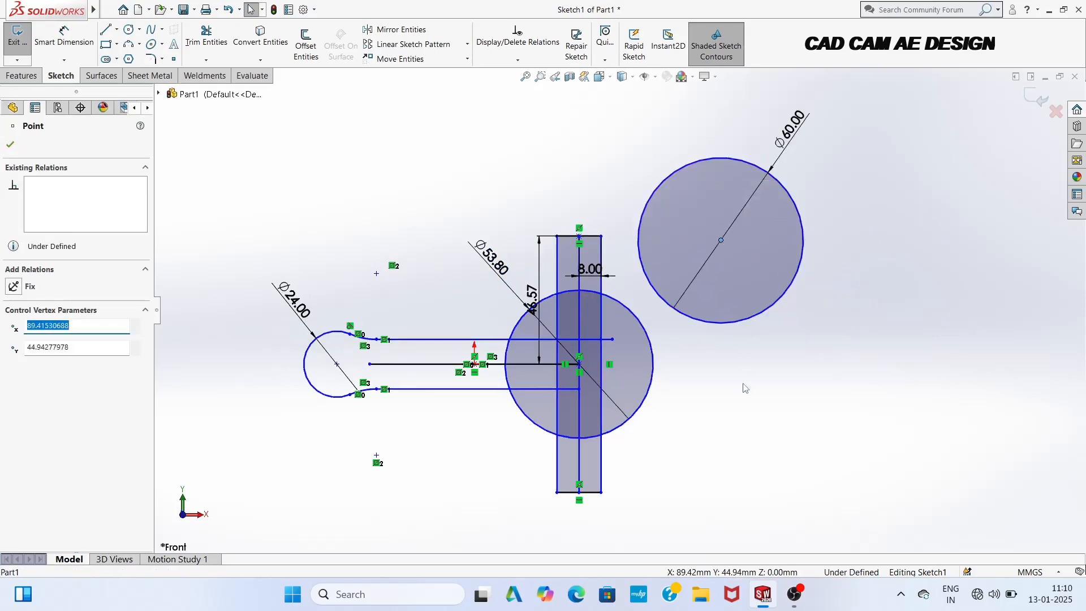
{"action": "left_click", "coordinate": [697, 317]}
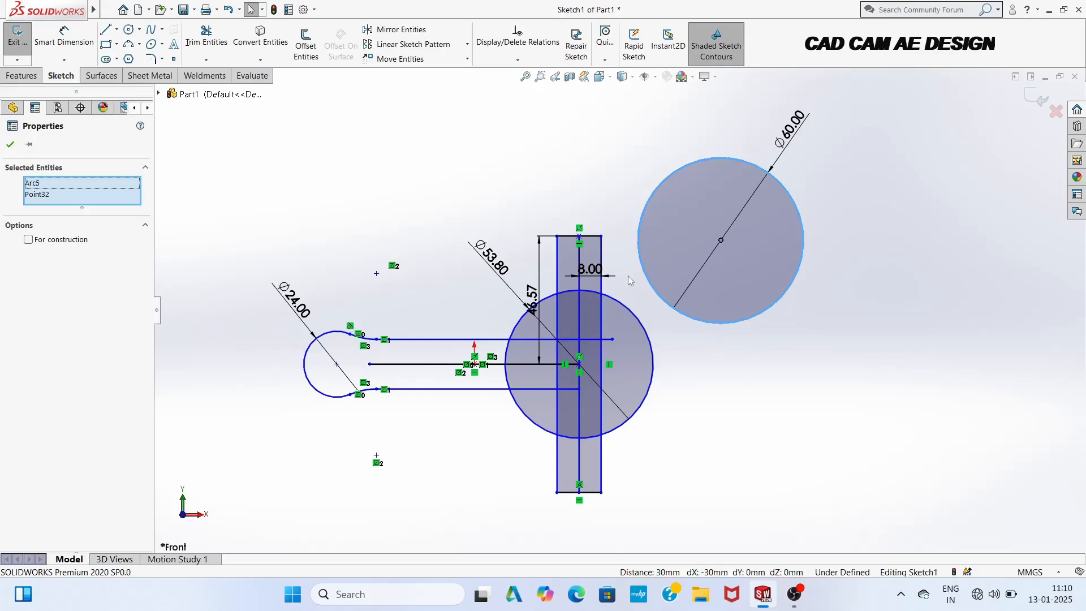
{"action": "left_click", "coordinate": [603, 262]}
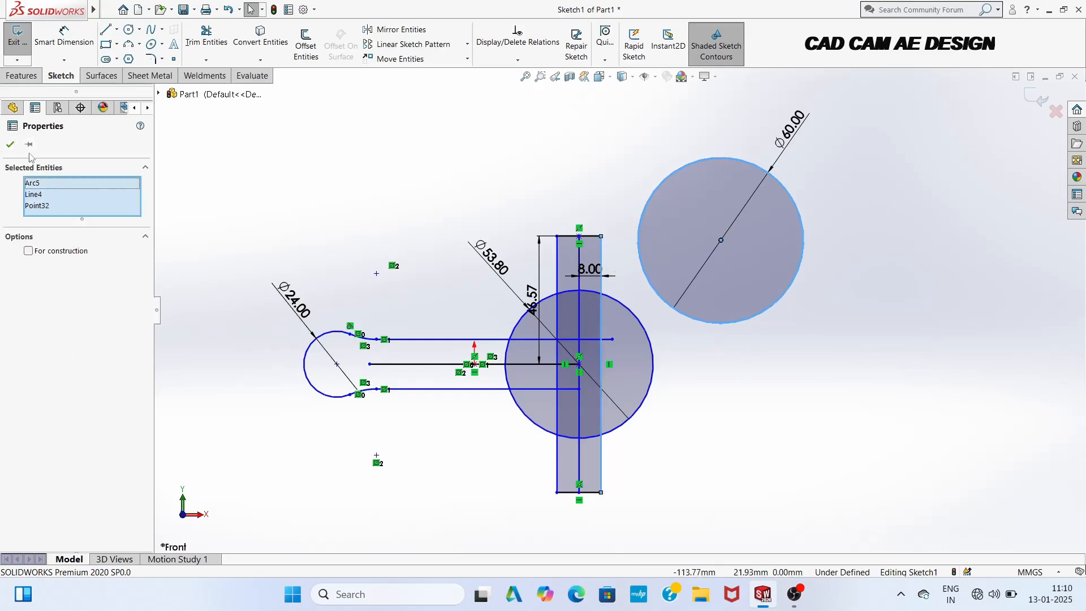
{"action": "left_click", "coordinate": [229, 163]}
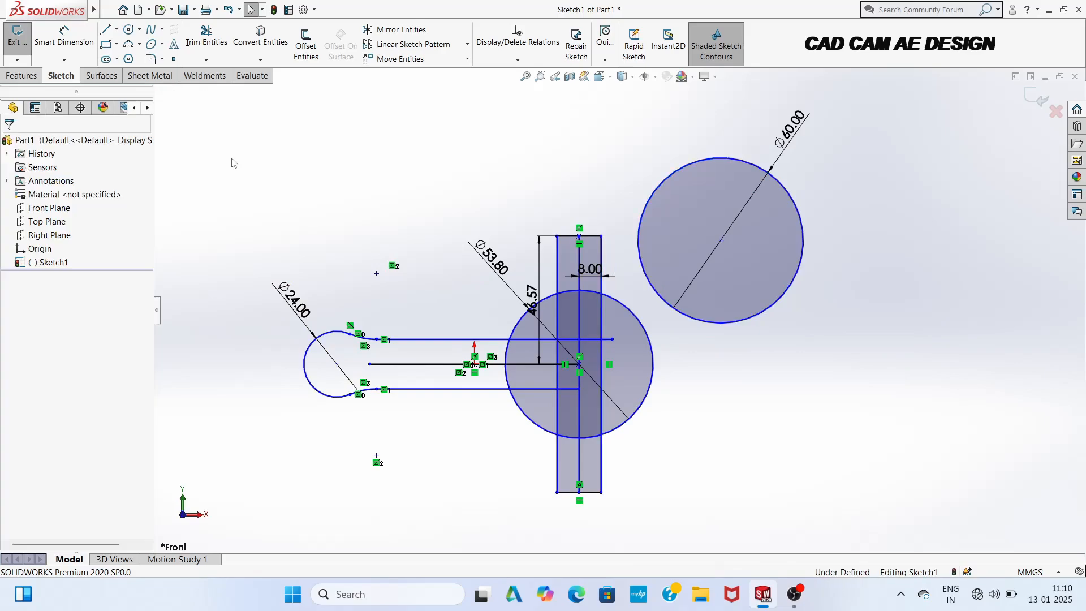
Step: Make the 60 mm circle tangent to the rectangle's right edge
{"action": "left_click", "coordinate": [642, 221]}
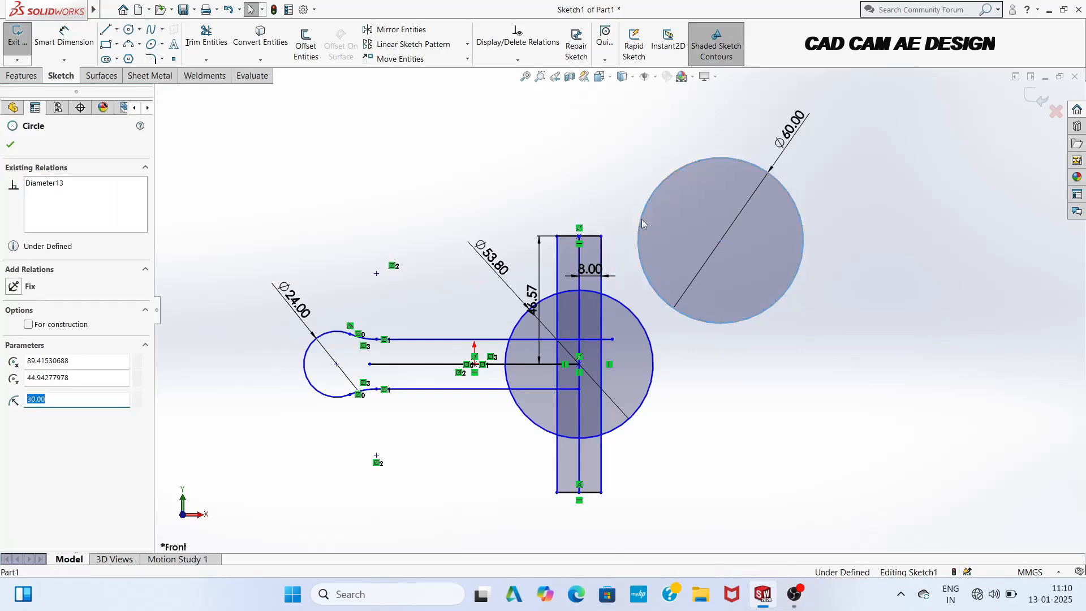
{"action": "left_click", "coordinate": [601, 256], "text": "ctrl"}
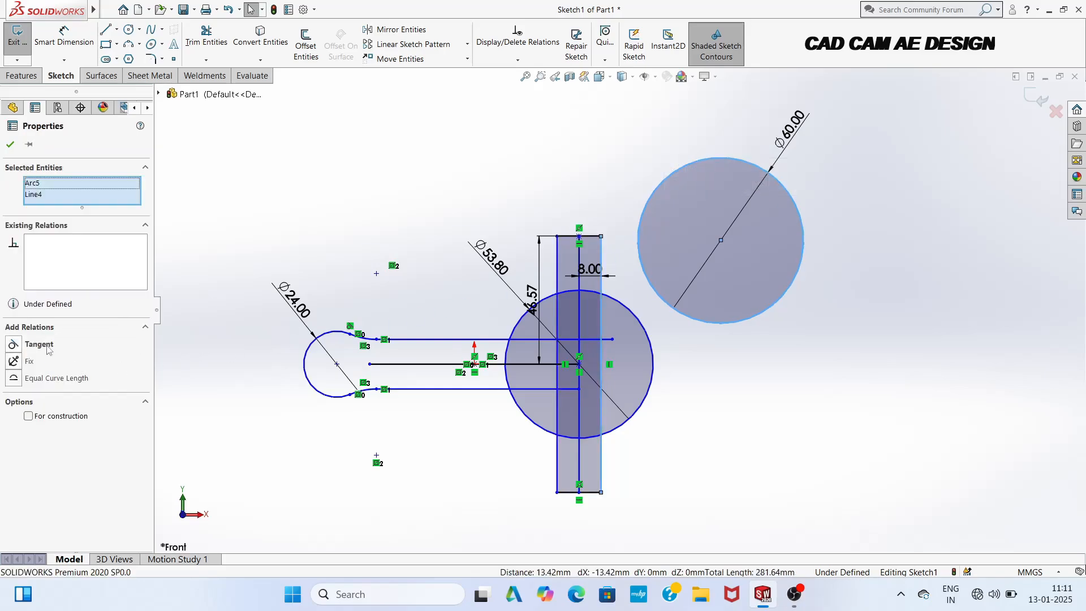
{"action": "left_click", "coordinate": [48, 349]}
{"action": "left_click", "coordinate": [737, 345]}
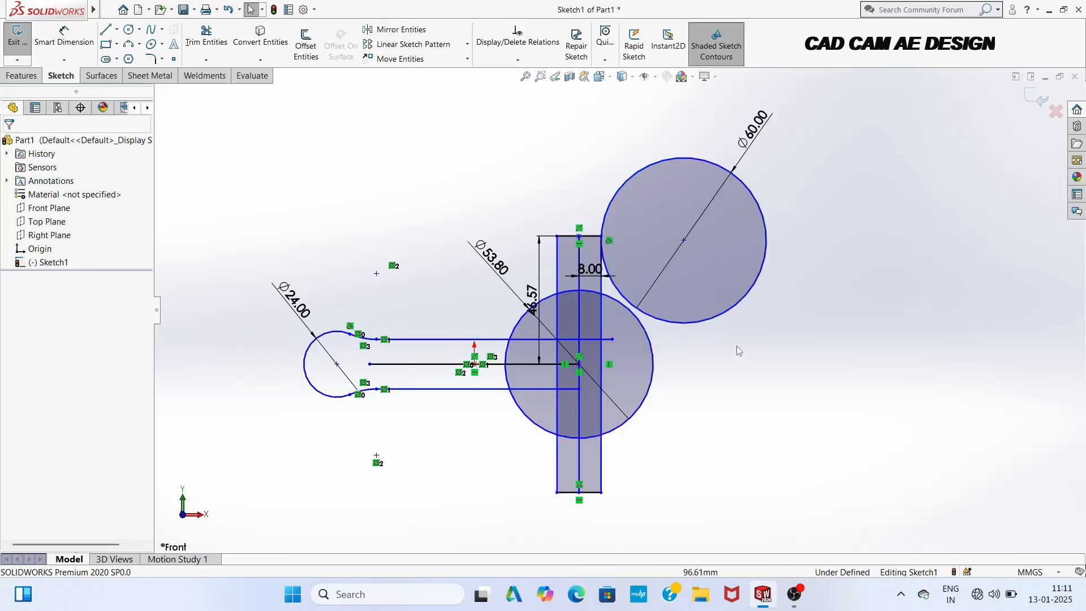
Step: Make the 60 mm circle tangent to the 53.8 mm circle
{"action": "left_click", "coordinate": [698, 326]}
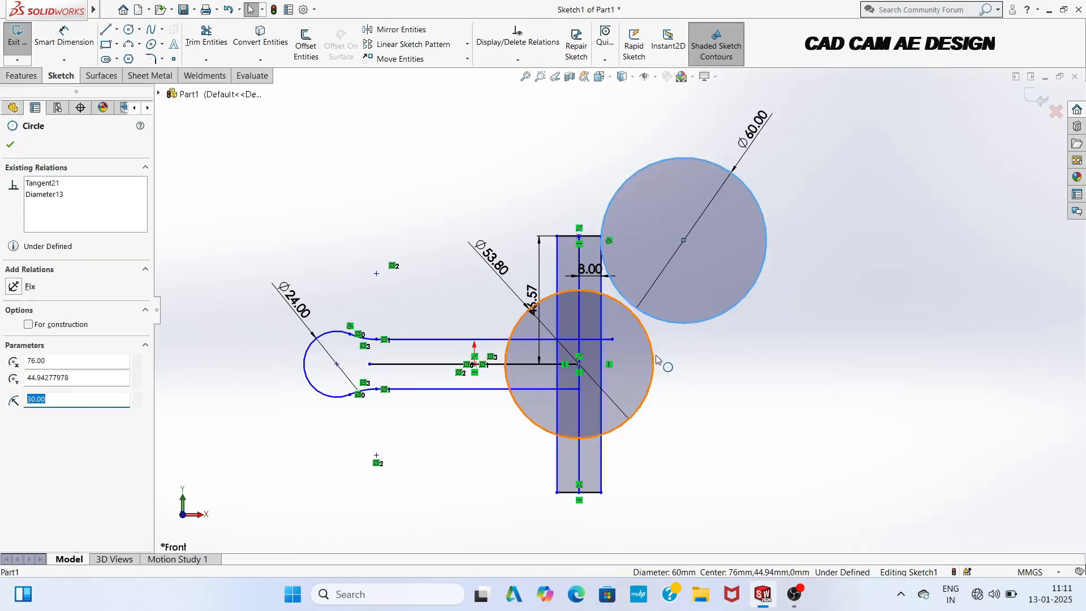
{"action": "left_click", "coordinate": [653, 358], "text": "ctrl"}
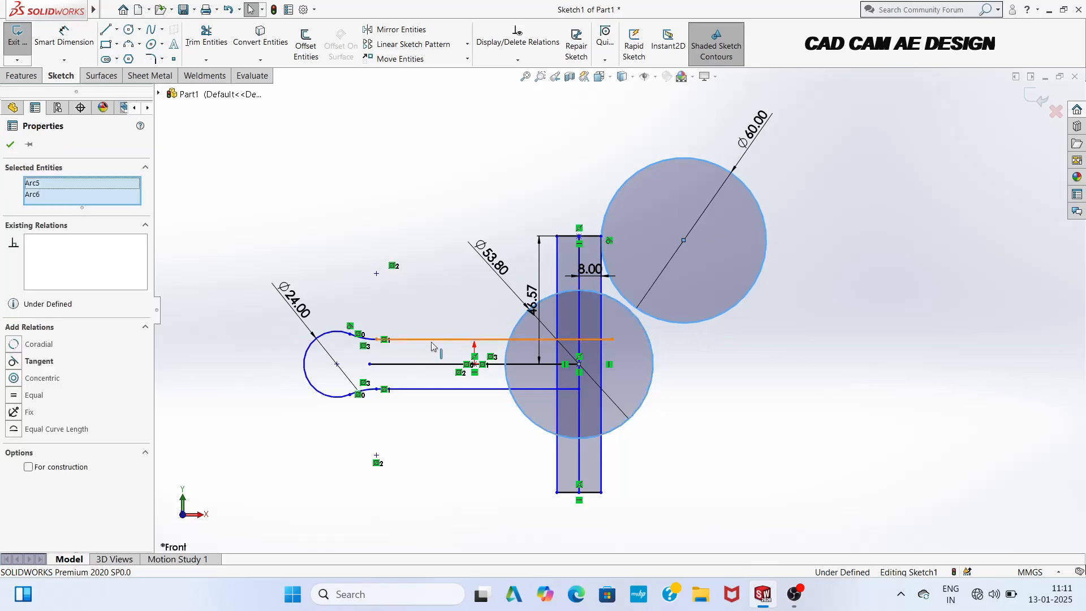
{"action": "left_click", "coordinate": [41, 362]}
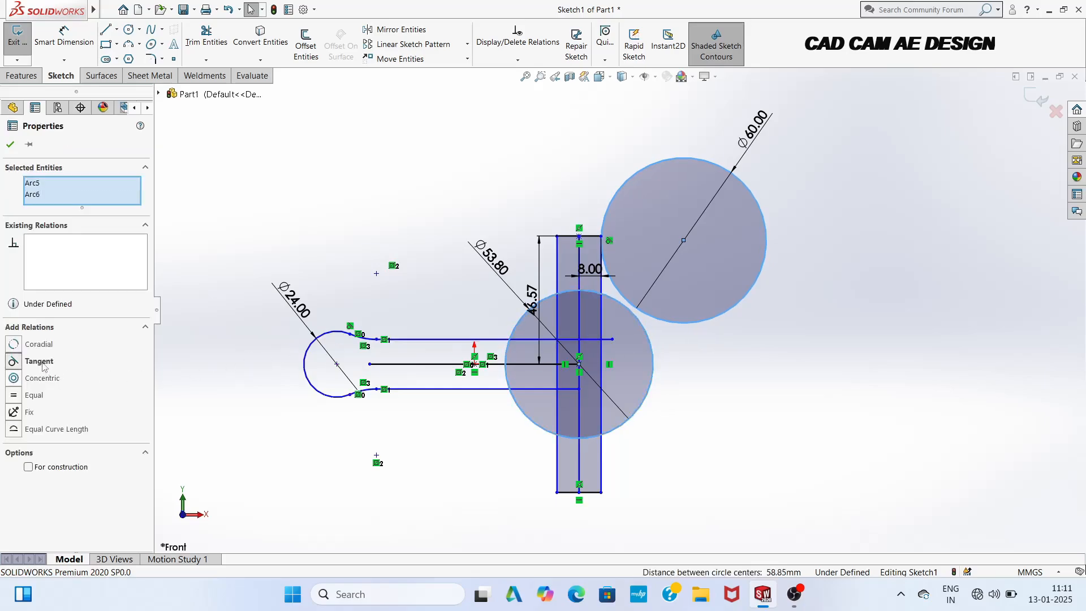
{"action": "left_click", "coordinate": [10, 145]}
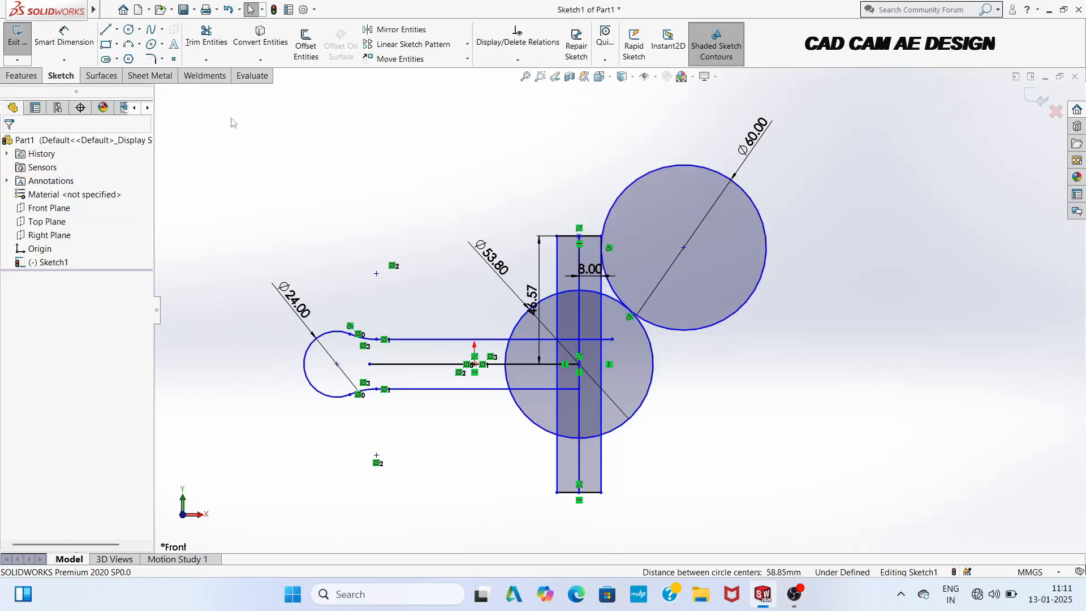
Step: Trim the 60 mm circle down to the blend arc between the rectangle's right edge and the 53.8 mm circle
{"action": "left_click", "coordinate": [206, 37]}
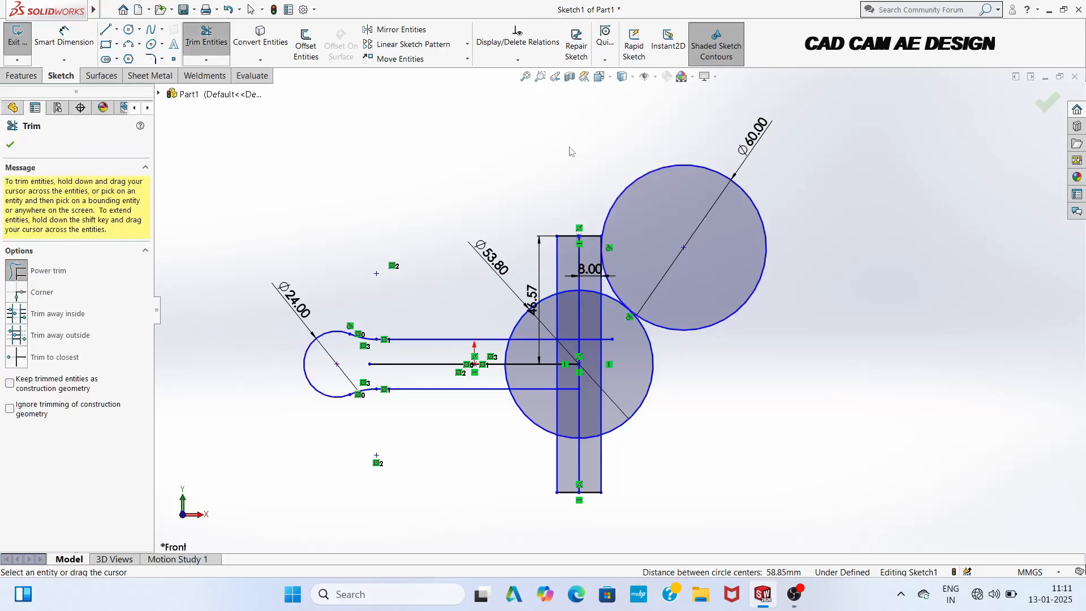
{"action": "mouse_move", "coordinate": [570, 152]}
{"action": "left_mouse_down"}
{"action": "mouse_move", "coordinate": [657, 210]}
{"action": "mouse_move", "coordinate": [705, 310]}
{"action": "left_mouse_up"}
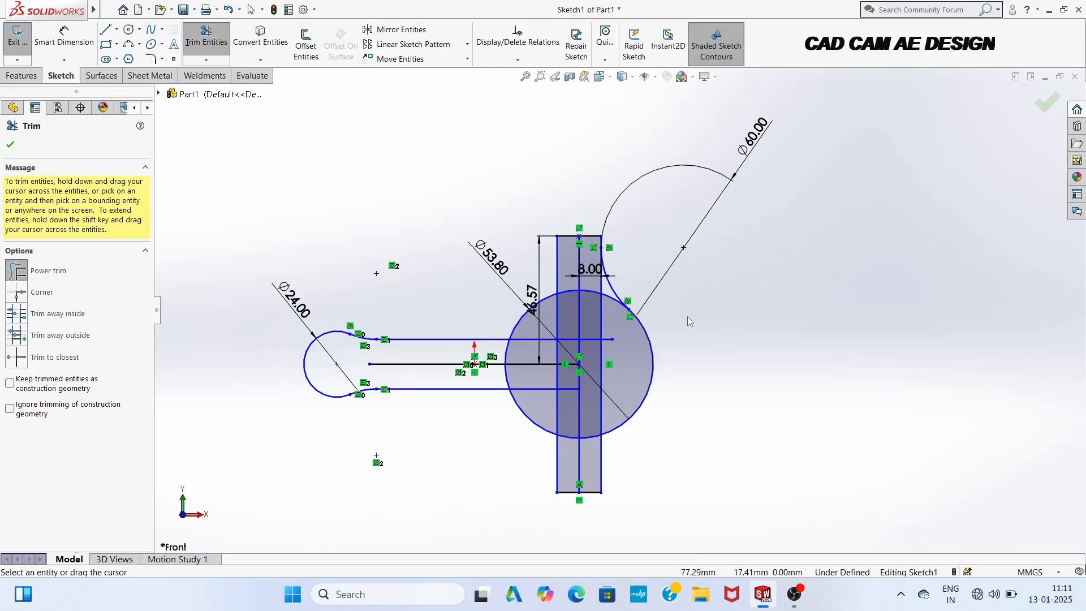
Step: Trim the rectangle's right edge between the blend arc and the arm's upper line, and the circle's top from that edge to the vertical centreline
{"action": "scroll", "coordinate": [687, 317], "scroll_direction": "down", "scroll_amount": 3}
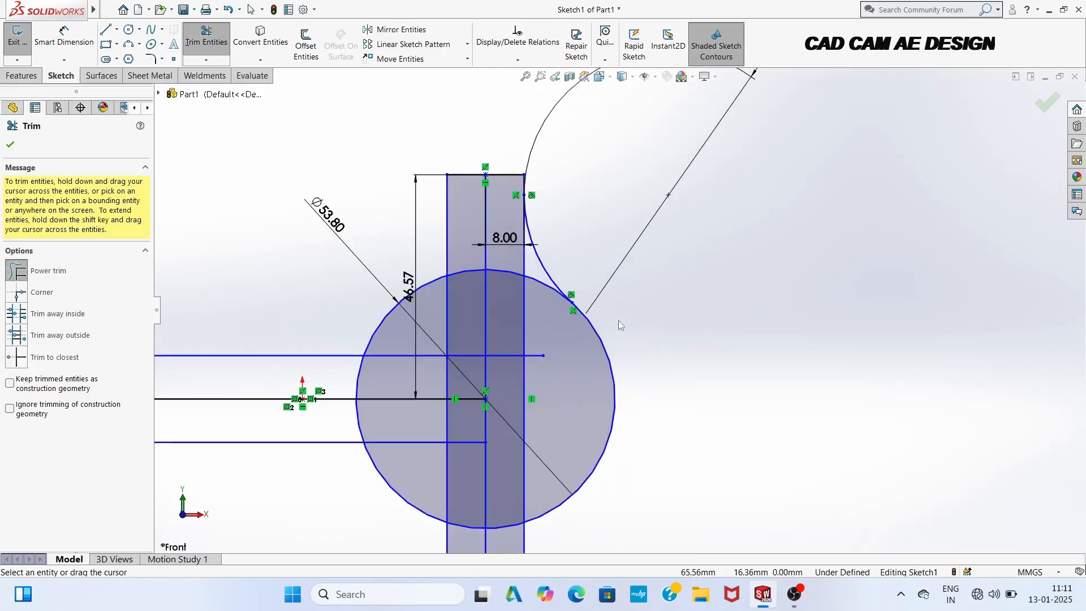
{"action": "scroll", "coordinate": [619, 320], "scroll_direction": "down", "scroll_amount": 1}
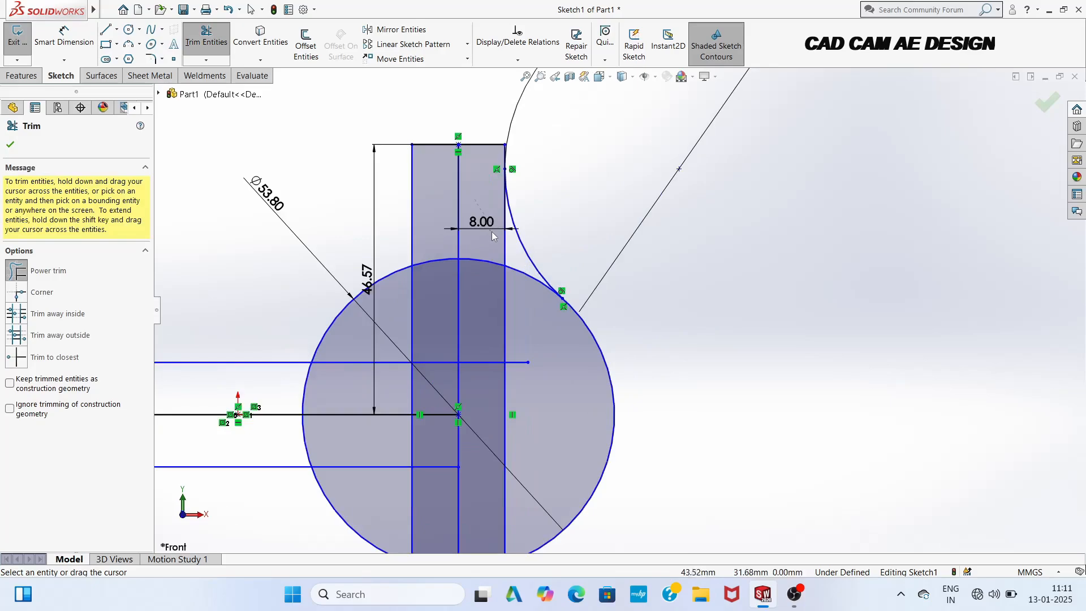
{"action": "left_click_drag", "start_coordinate": [492, 233], "coordinate": [516, 274]}
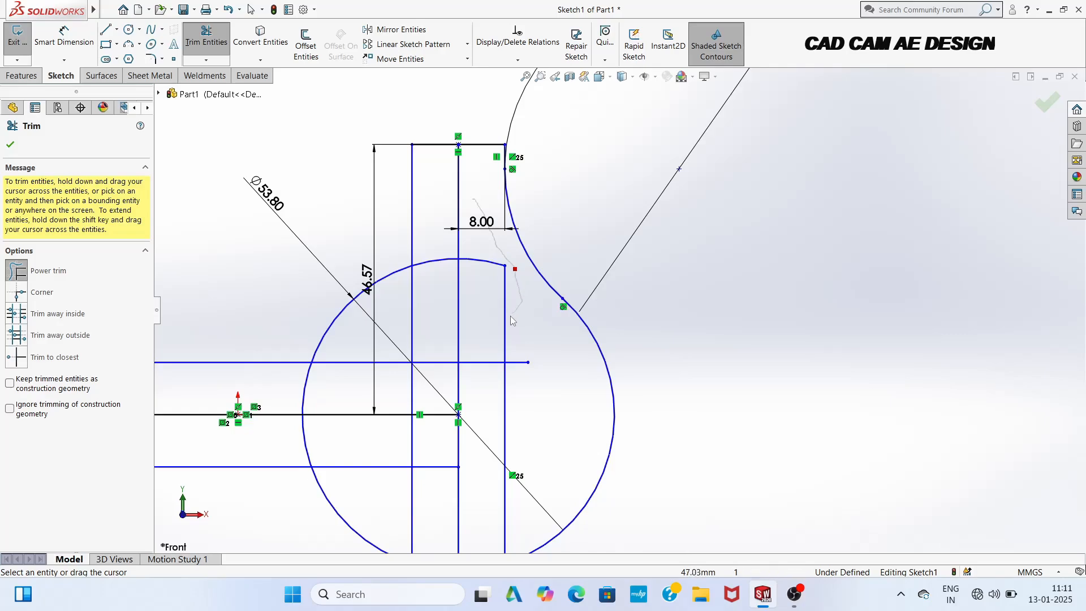
{"action": "left_click_drag", "start_coordinate": [510, 318], "coordinate": [486, 259]}
Step: Trim the 53.8 mm circle's upper-left part from the vertical centreline down to the arm's upper line
{"action": "scroll", "coordinate": [494, 279], "scroll_direction": "up", "scroll_amount": 3}
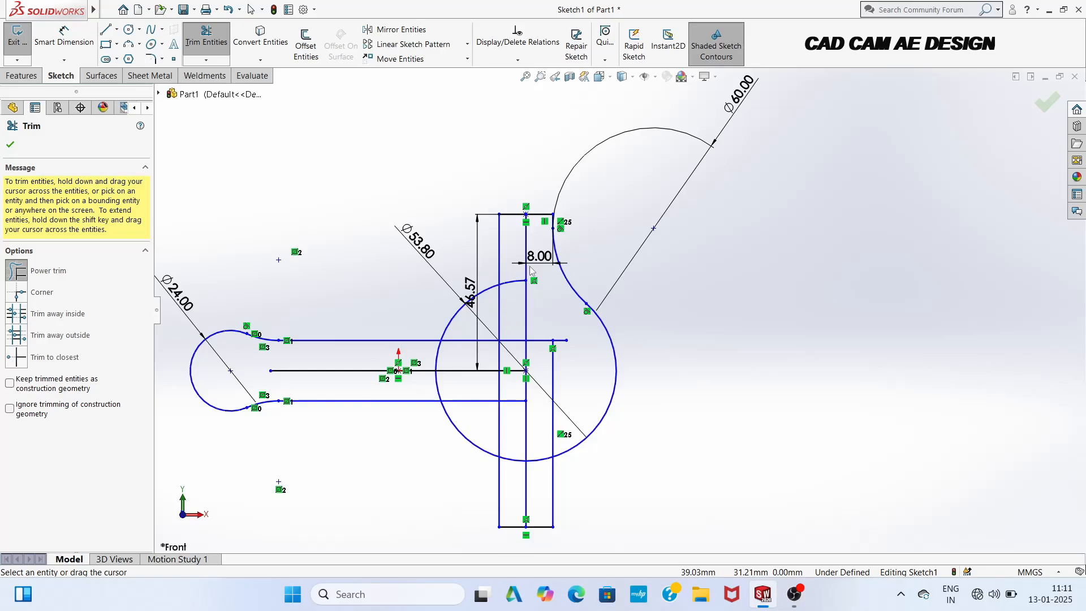
{"action": "scroll", "coordinate": [506, 255], "scroll_direction": "down", "scroll_amount": 1}
{"action": "left_click_drag", "start_coordinate": [515, 246], "coordinate": [512, 306]}
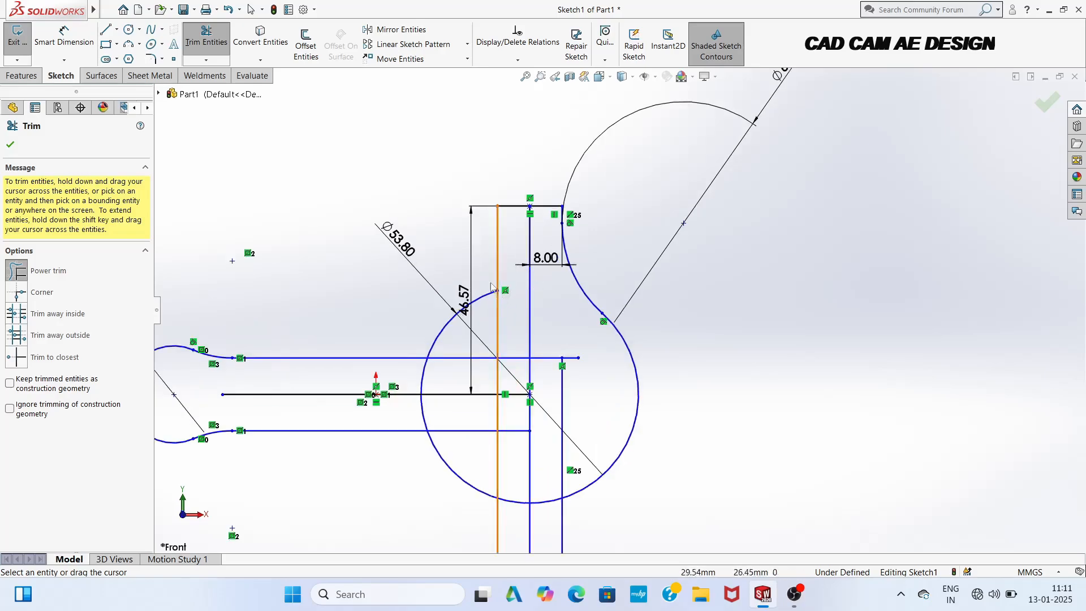
{"action": "left_click_drag", "start_coordinate": [443, 259], "coordinate": [461, 327]}
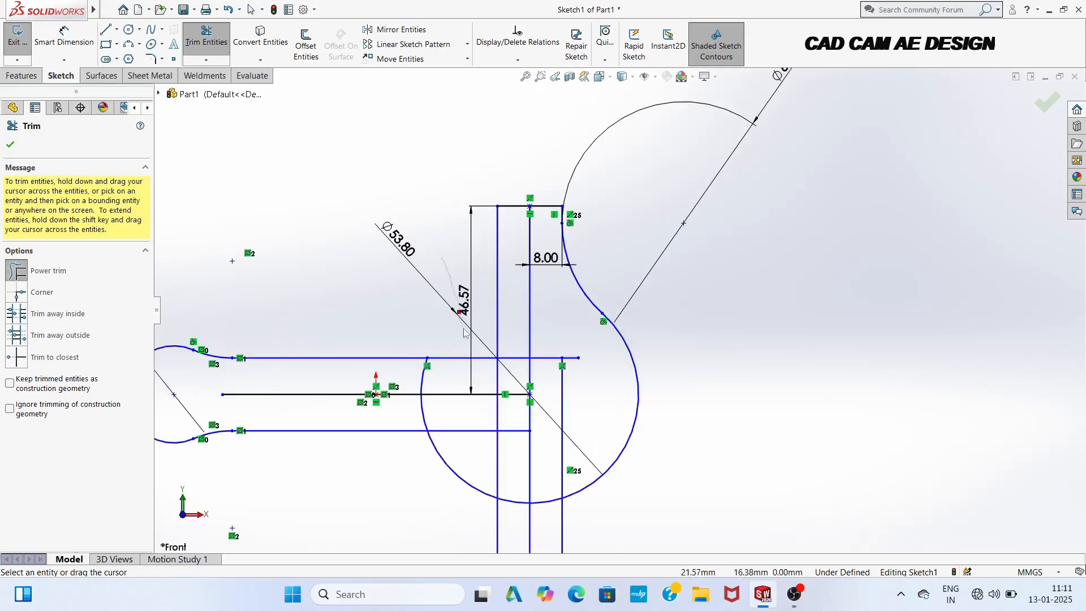
{"action": "key", "text": "ctrl+z"}
{"action": "scroll", "coordinate": [539, 320], "scroll_direction": "up", "scroll_amount": 1}
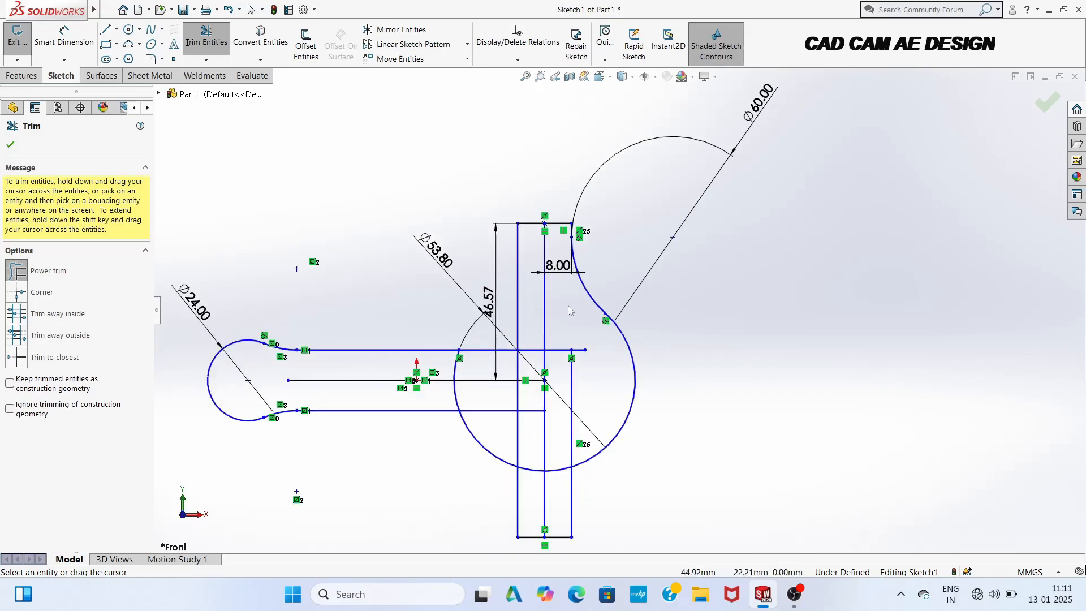
{"action": "scroll", "coordinate": [569, 310], "scroll_direction": "down", "scroll_amount": 2}
{"action": "left_click", "coordinate": [7, 145]}
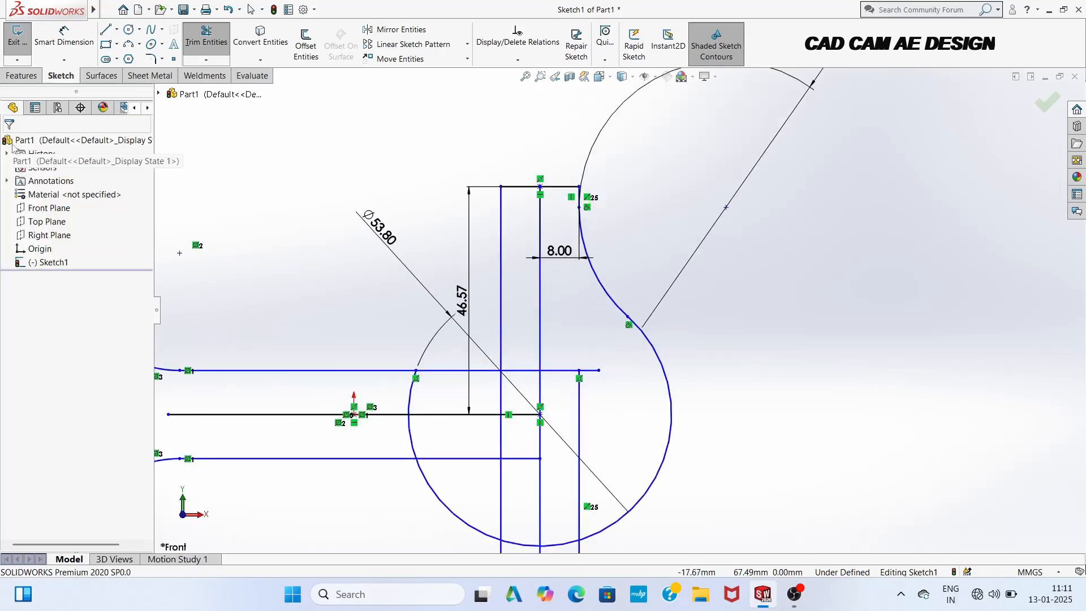
Step: Mirror the 30 mm radius blend arc about the arm's horizontal centreline, keeping the original
{"action": "scroll", "coordinate": [633, 311], "scroll_direction": "up", "scroll_amount": 2}
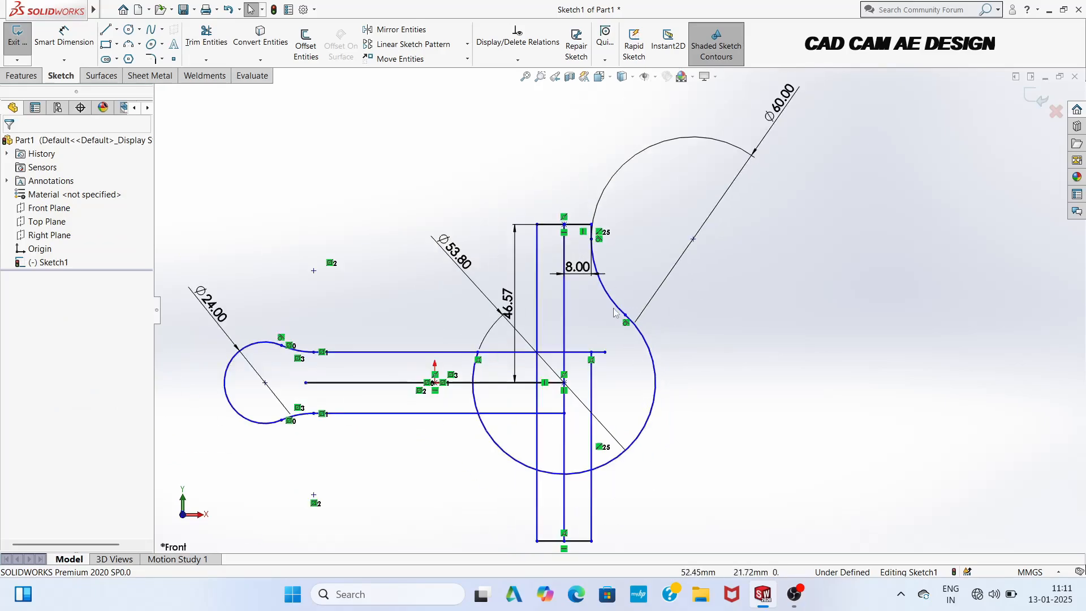
{"action": "left_click", "coordinate": [614, 306]}
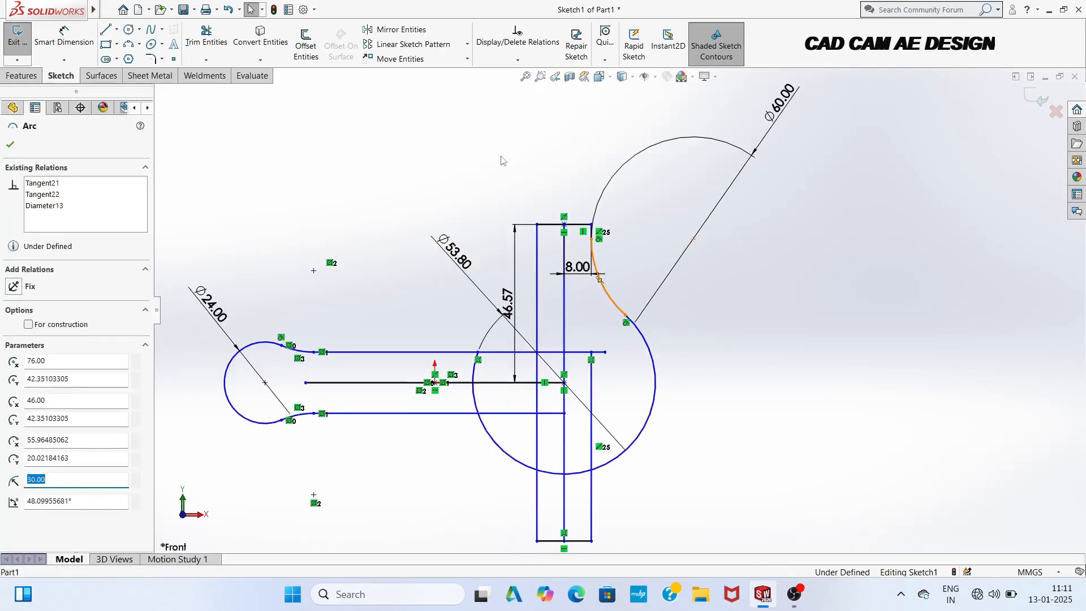
{"action": "left_click", "coordinate": [413, 32]}
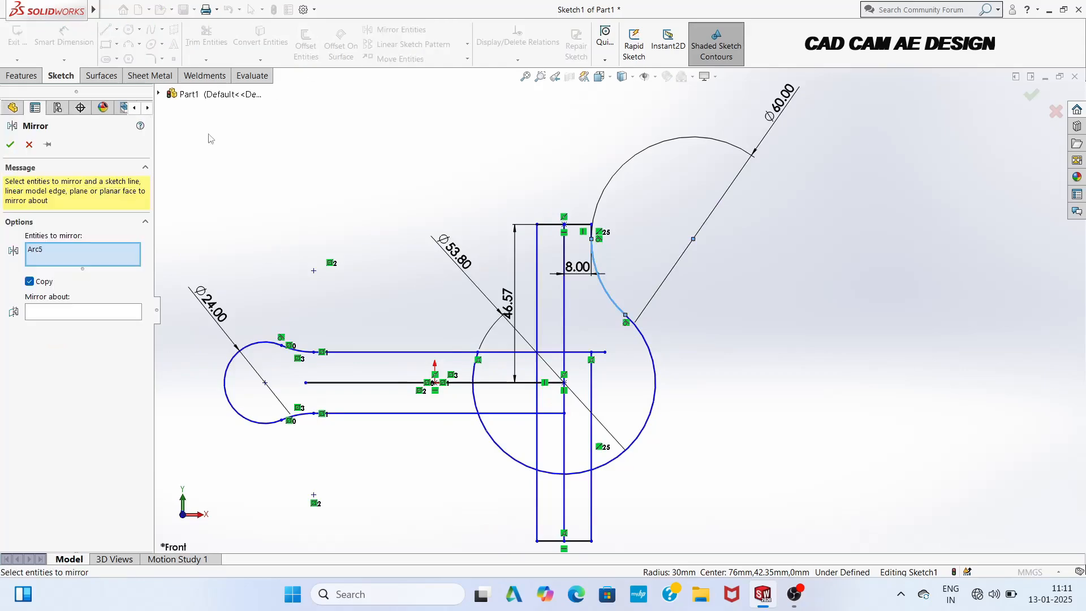
{"action": "left_click", "coordinate": [91, 314]}
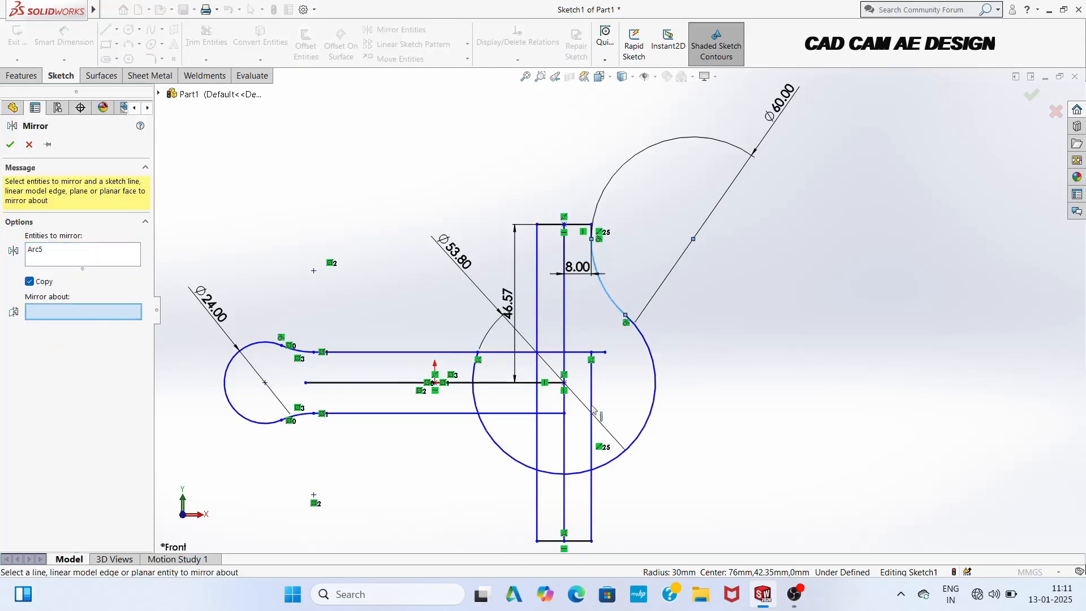
{"action": "left_click", "coordinate": [554, 388]}
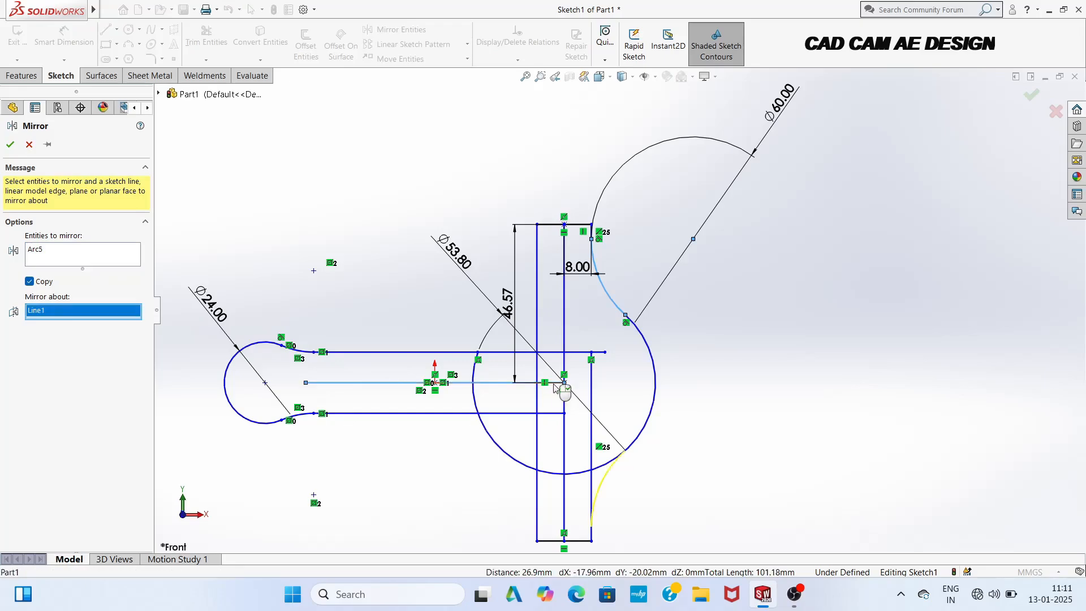
{"action": "left_click", "coordinate": [10, 144]}
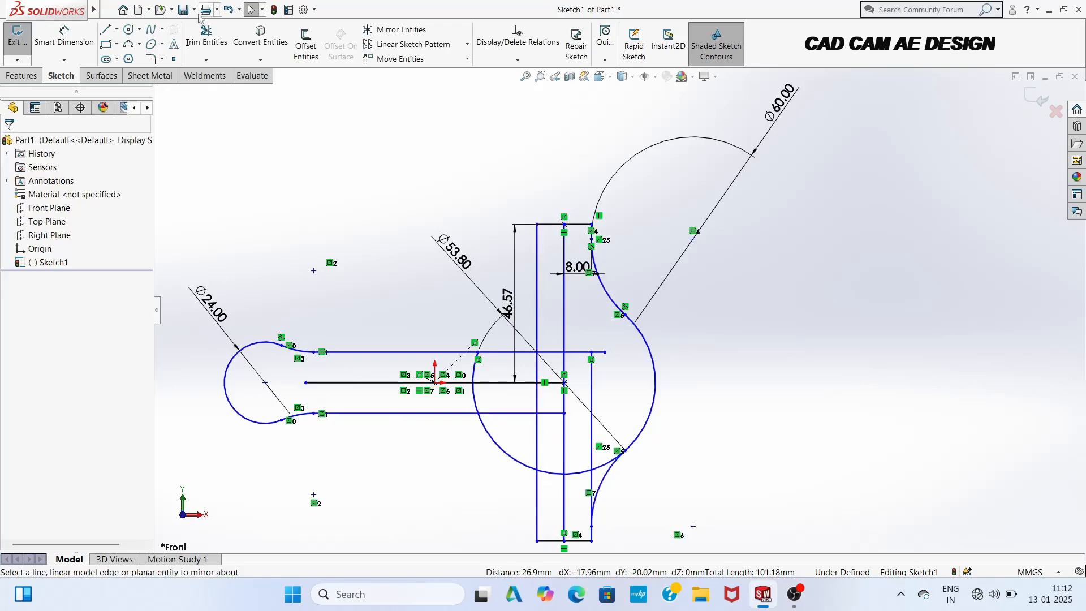
Step: Try to trim the arm lines, right edge and circle portions crossing the rectangle, and undo those trims
{"action": "left_click", "coordinate": [206, 37]}
{"action": "scroll", "coordinate": [616, 317], "scroll_direction": "up", "scroll_amount": 2}
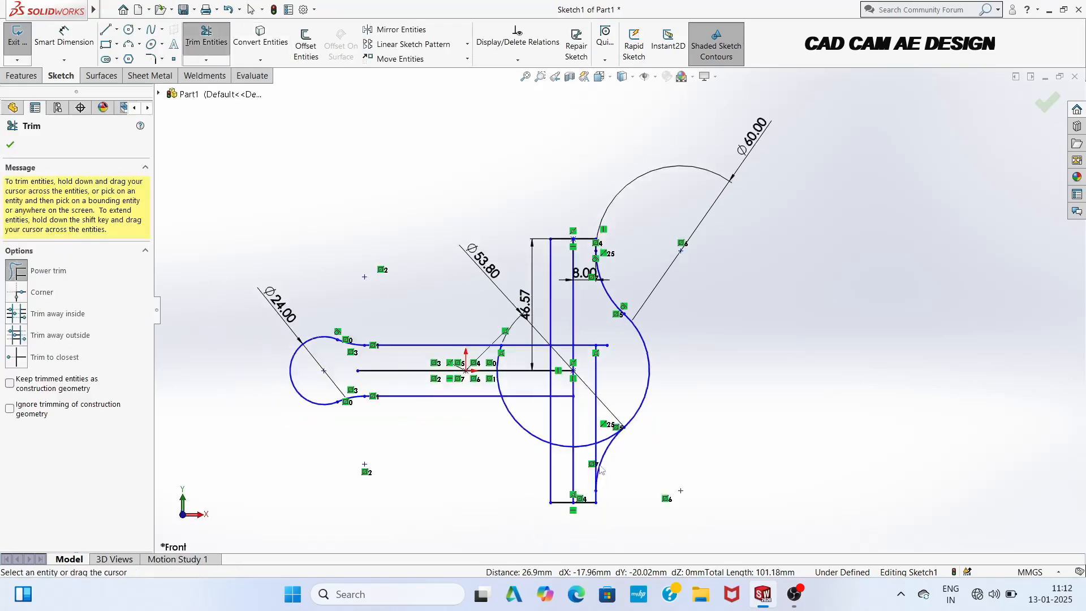
{"action": "scroll", "coordinate": [610, 369], "scroll_direction": "down", "scroll_amount": 2}
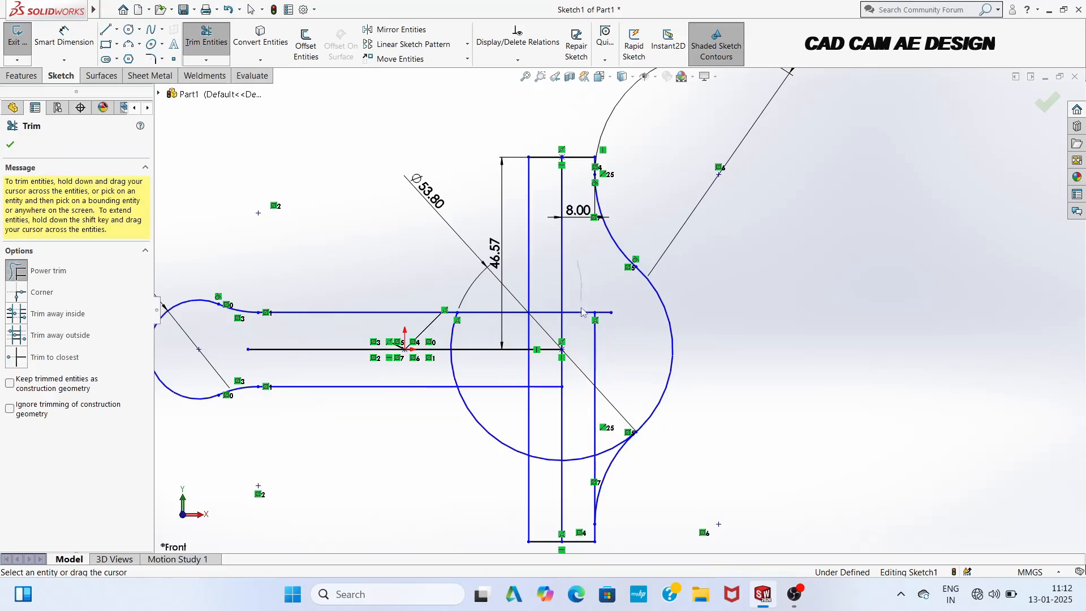
{"action": "mouse_move", "coordinate": [577, 261]}
{"action": "left_mouse_down"}
{"action": "mouse_move", "coordinate": [597, 317]}
{"action": "mouse_move", "coordinate": [576, 497]}
{"action": "mouse_move", "coordinate": [587, 476]}
{"action": "mouse_move", "coordinate": [574, 493]}
{"action": "mouse_move", "coordinate": [551, 485]}
{"action": "mouse_move", "coordinate": [544, 452]}
{"action": "mouse_move", "coordinate": [572, 420]}
{"action": "left_mouse_up"}
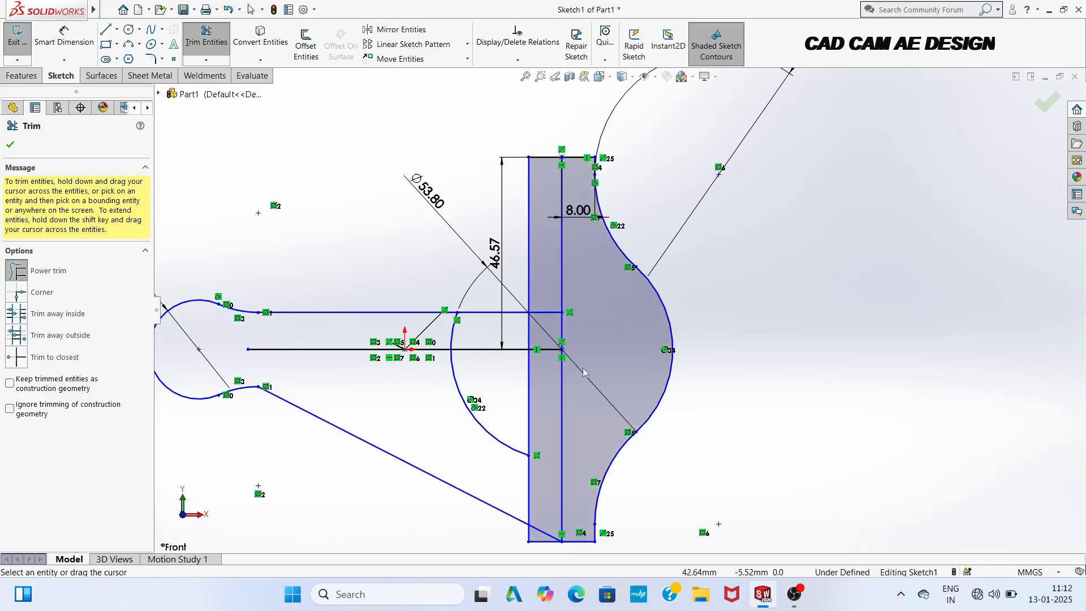
{"action": "scroll", "coordinate": [599, 324], "scroll_direction": "down", "scroll_amount": 3}
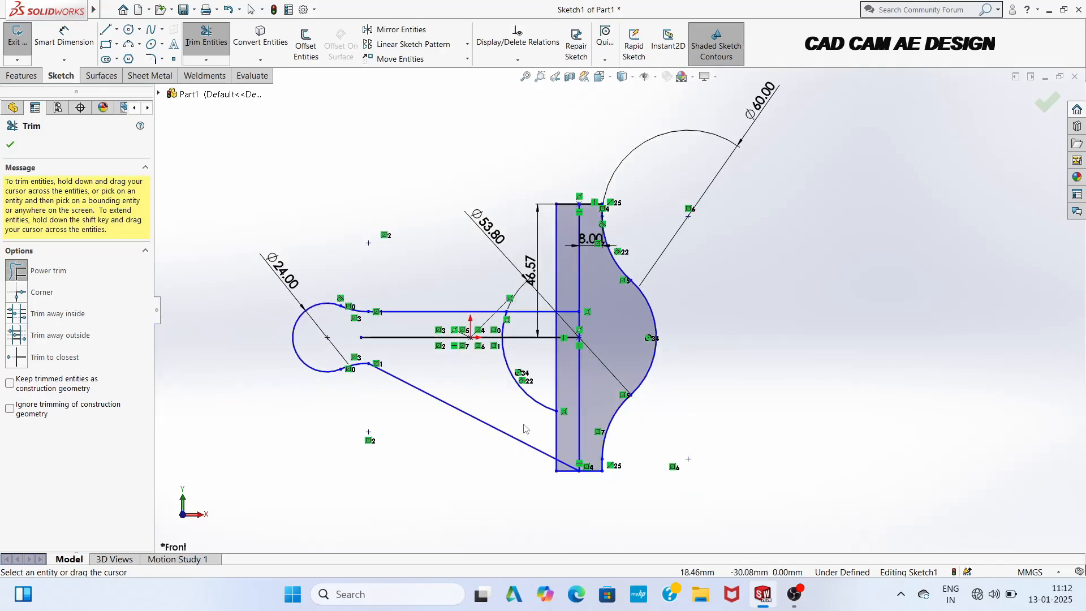
{"action": "key", "text": "Escape"}
{"action": "key", "text": "ctrl+z"}
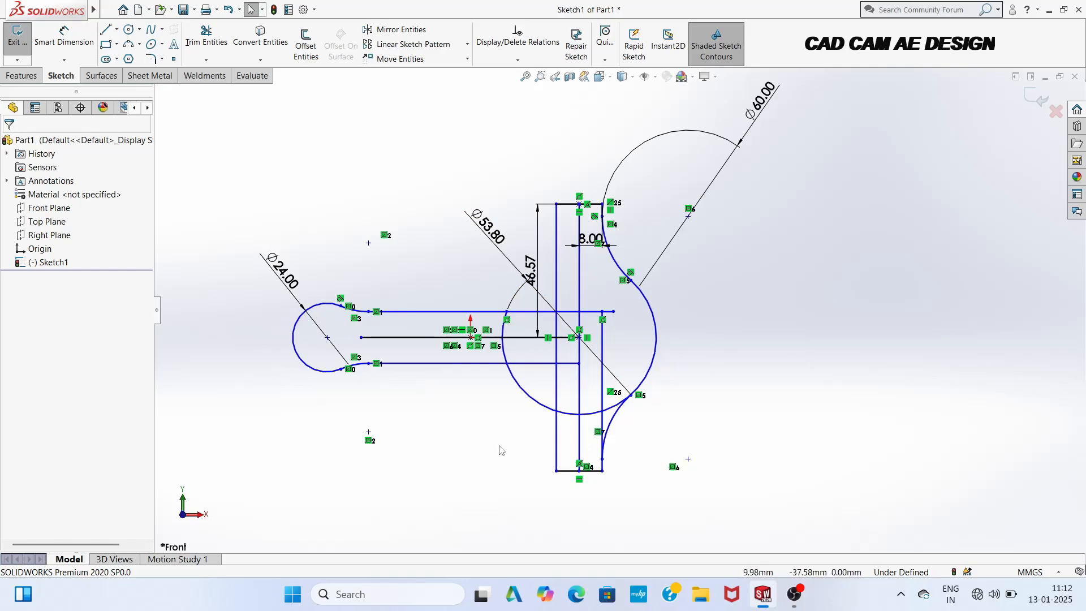
Step: Trim the 53.8 mm circle's lower-left part between the arm's lower line and the rectangle's left edge
{"action": "left_click", "coordinate": [206, 36]}
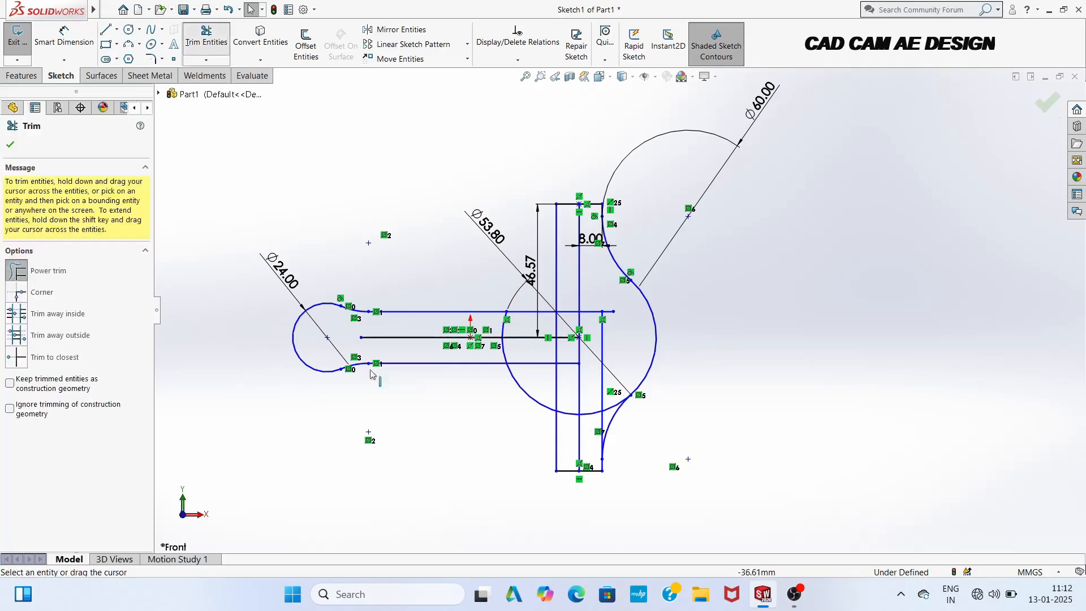
{"action": "left_click_drag", "start_coordinate": [456, 430], "coordinate": [535, 380]}
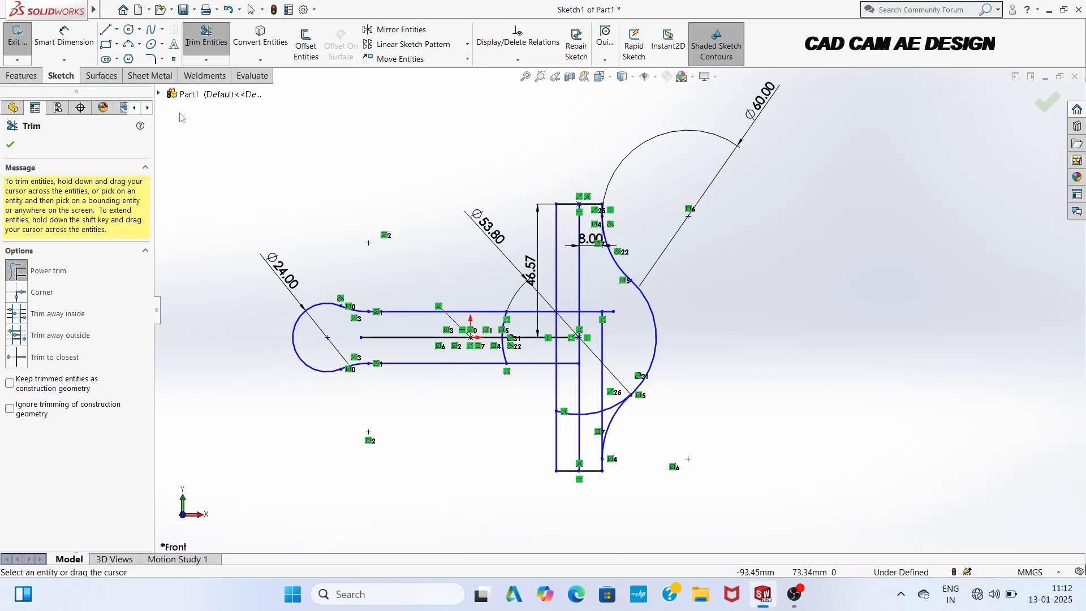
{"action": "left_click", "coordinate": [12, 142]}
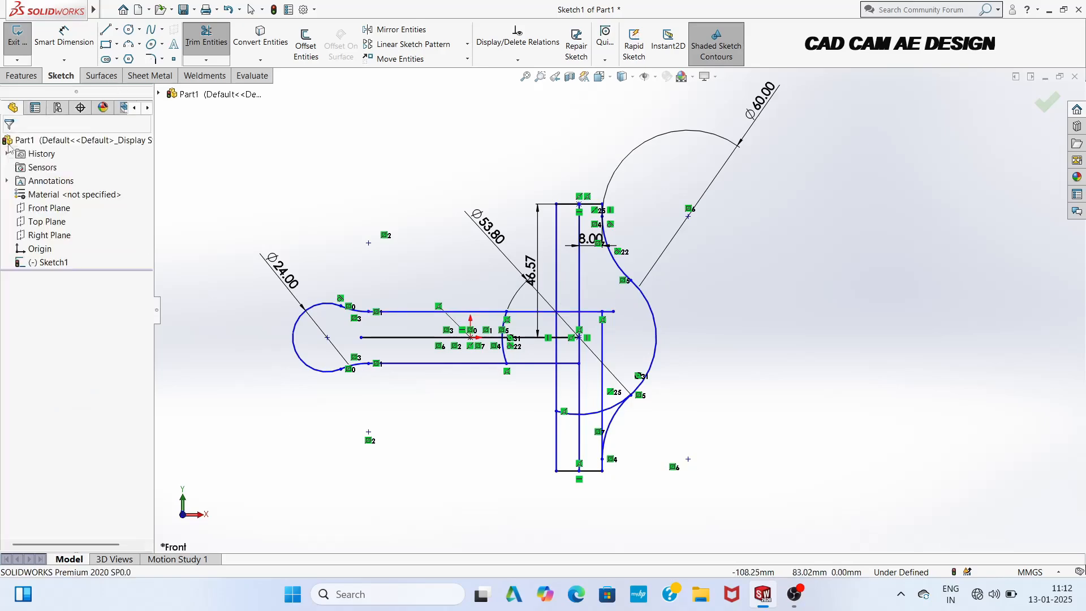
Step: Draw a circle above the arm, left of the rectangle, centred at about X -5.4 mm, Y 36.6 mm, with a 26.9 mm radius
{"action": "left_click", "coordinate": [129, 29]}
{"action": "scroll", "coordinate": [535, 221], "scroll_direction": "down", "scroll_amount": 4}
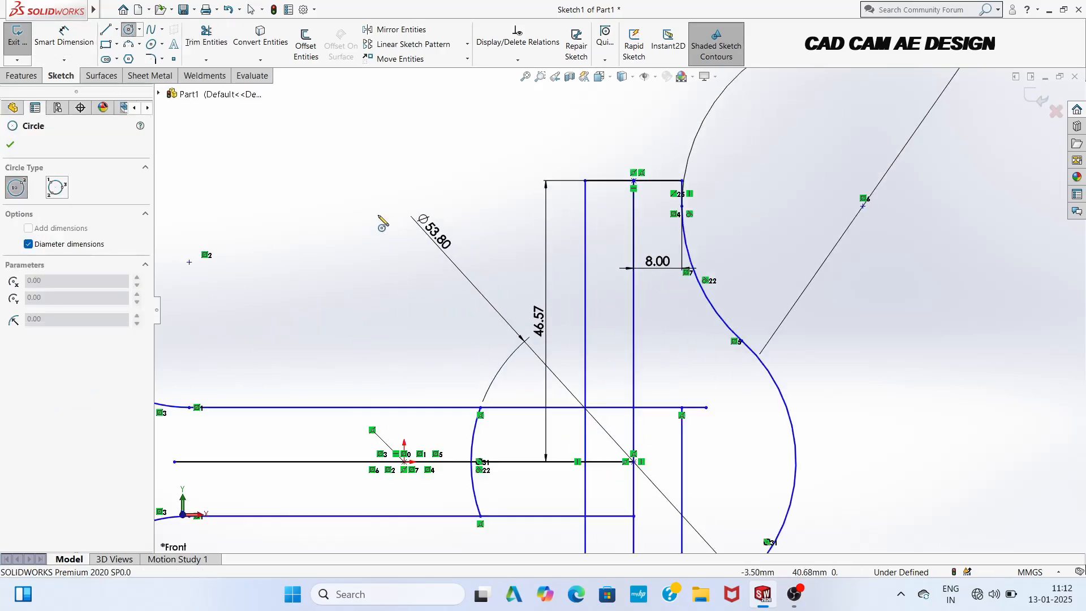
{"action": "left_click", "coordinate": [371, 240]}
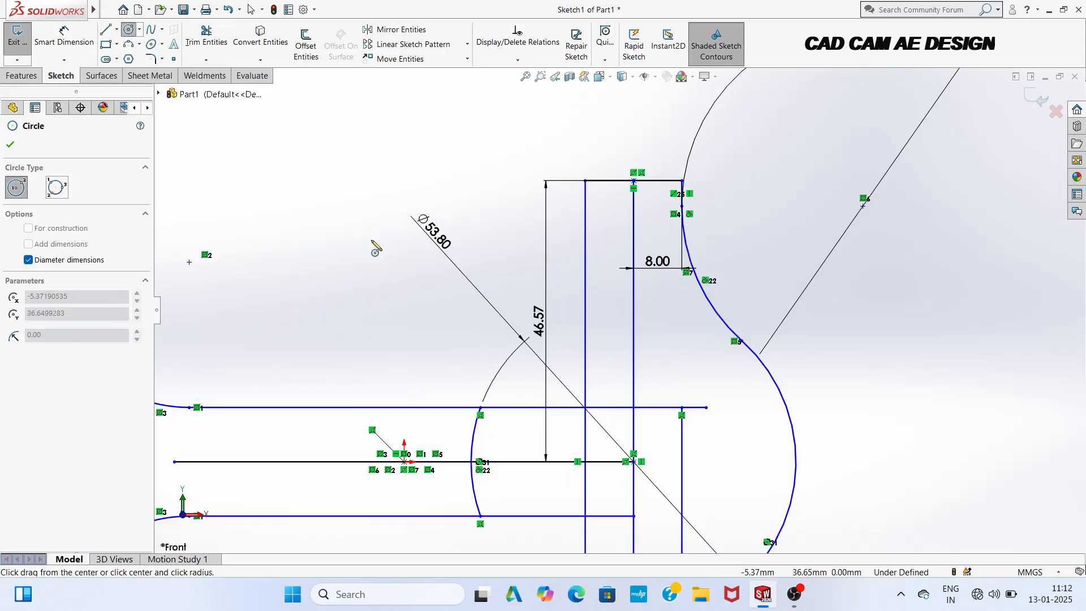
{"action": "left_click", "coordinate": [312, 188]}
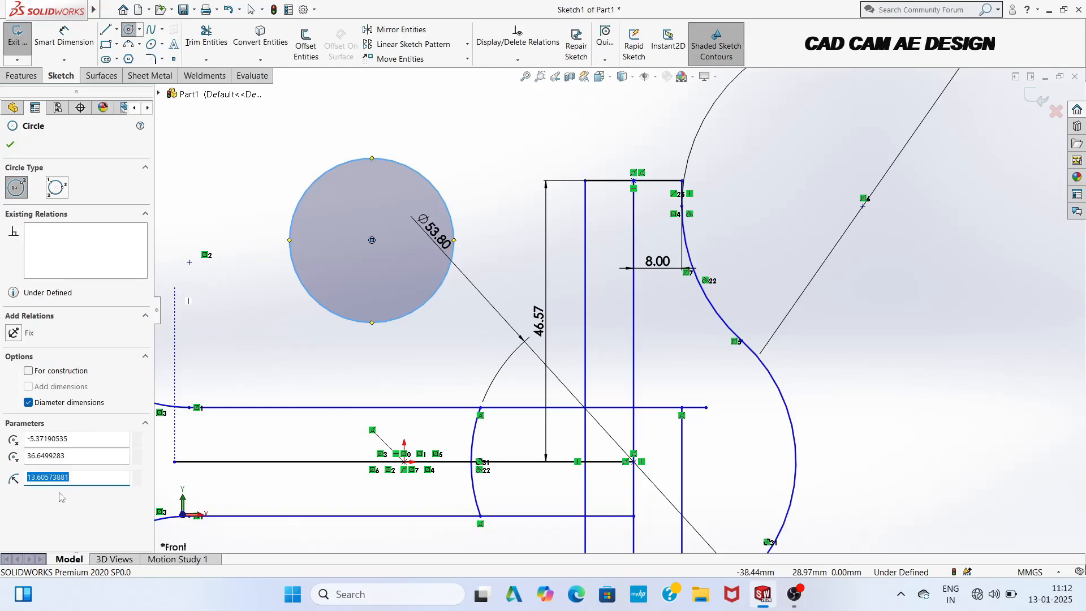
{"action": "key", "text": "BackSpace"}
{"action": "type", "text": "26.9"}
{"action": "key", "text": "Return"}
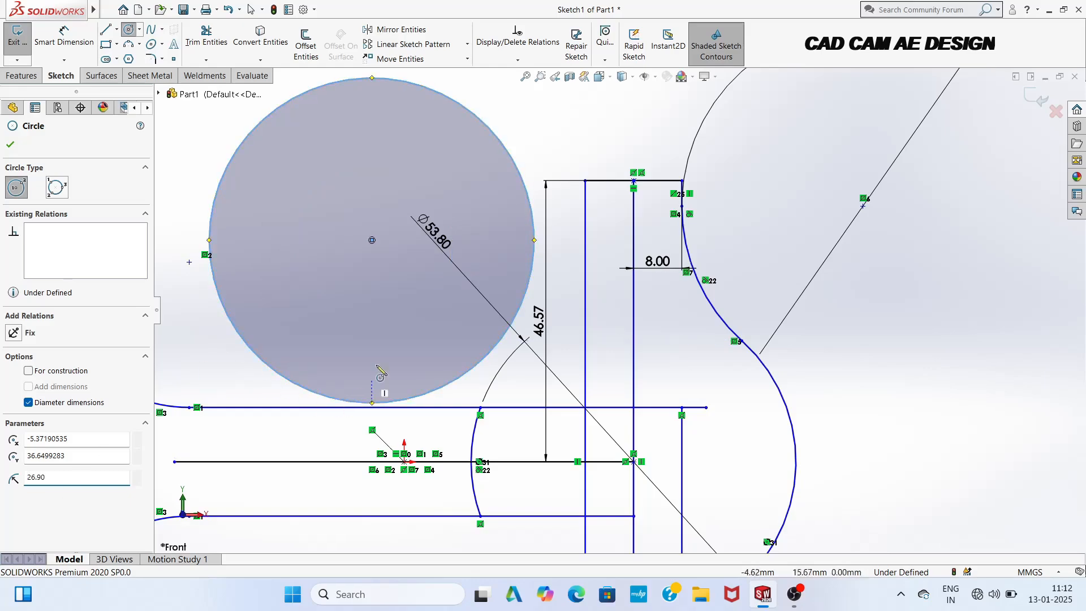
Step: Add a 53.8 mm diameter dimension to the new circle above the arm, with its text to the upper left
{"action": "scroll", "coordinate": [455, 378], "scroll_direction": "up", "scroll_amount": 2}
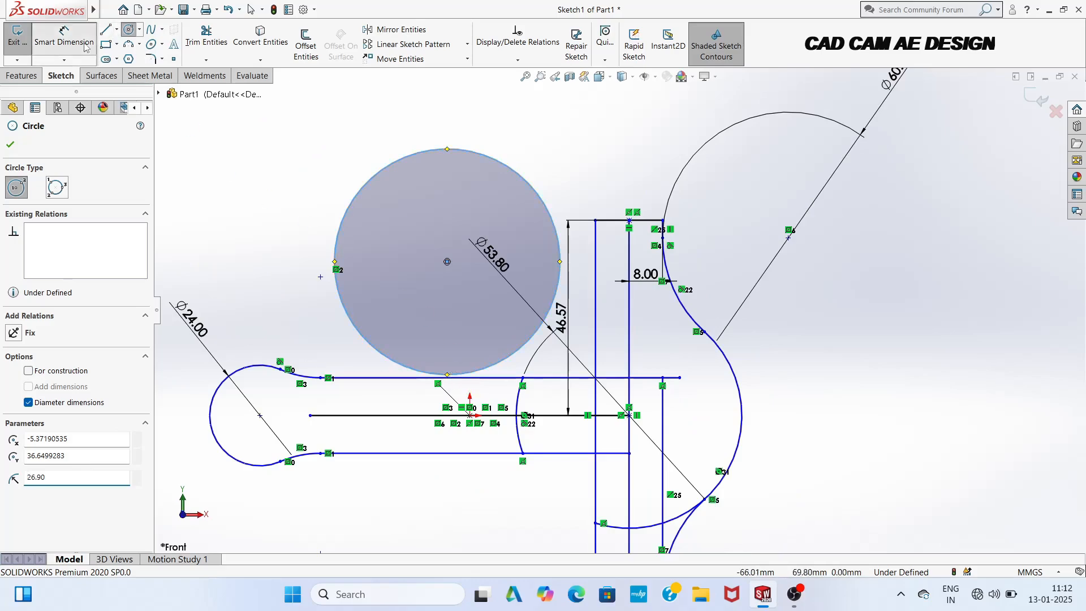
{"action": "left_click", "coordinate": [63, 35]}
{"action": "left_click", "coordinate": [356, 190]}
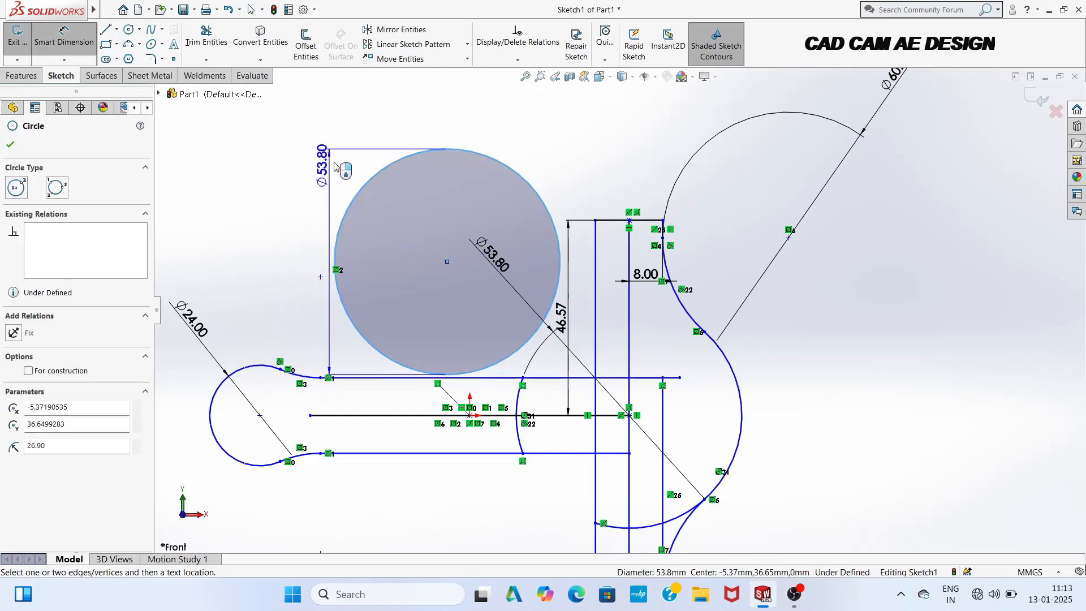
{"action": "left_click", "coordinate": [314, 127]}
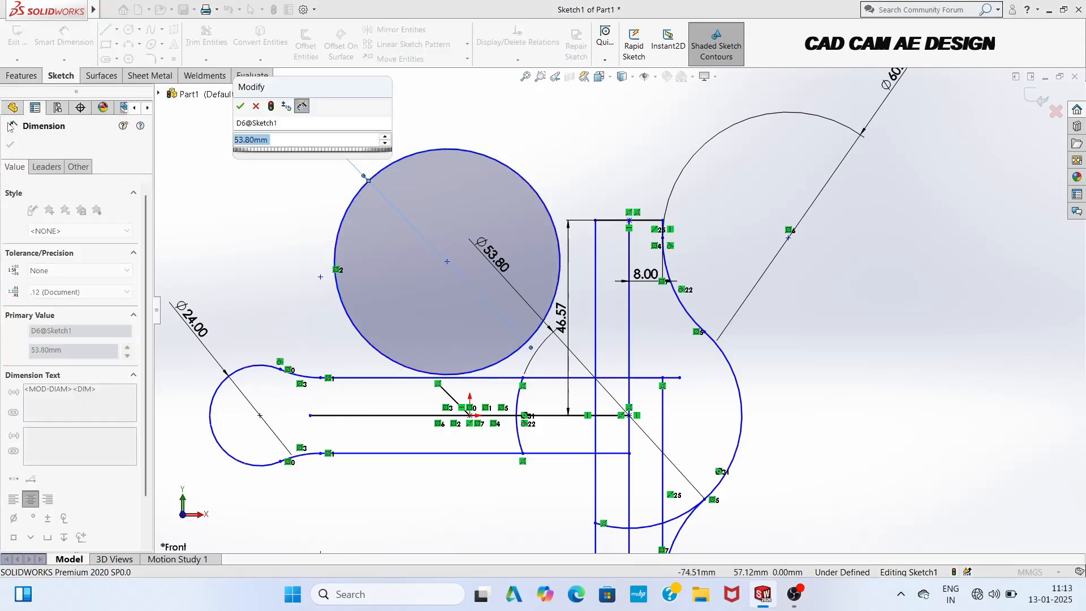
{"action": "left_click", "coordinate": [240, 105]}
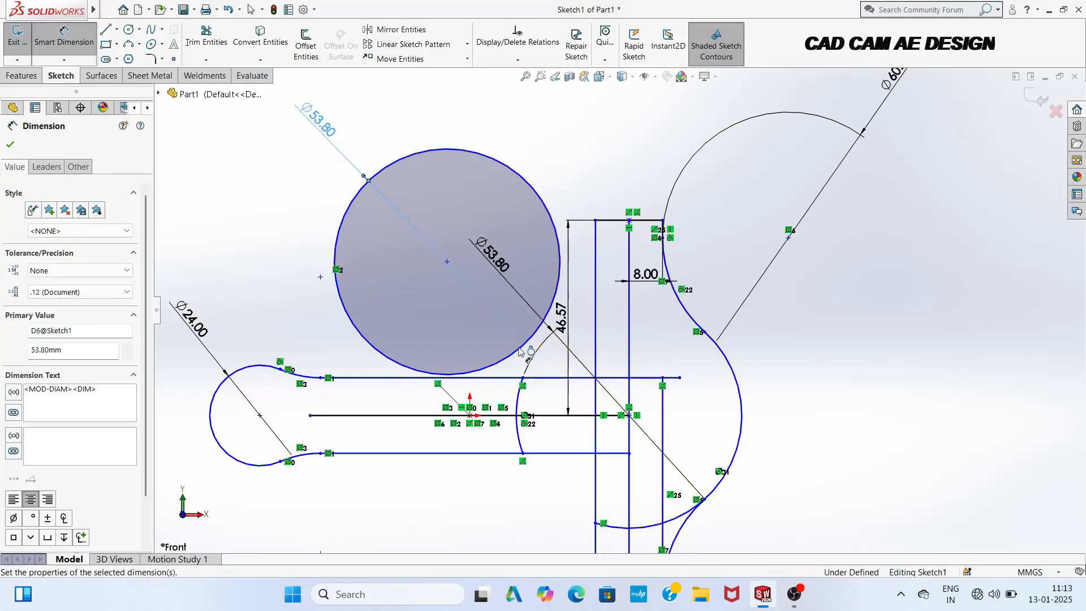
{"action": "left_click", "coordinate": [10, 146]}
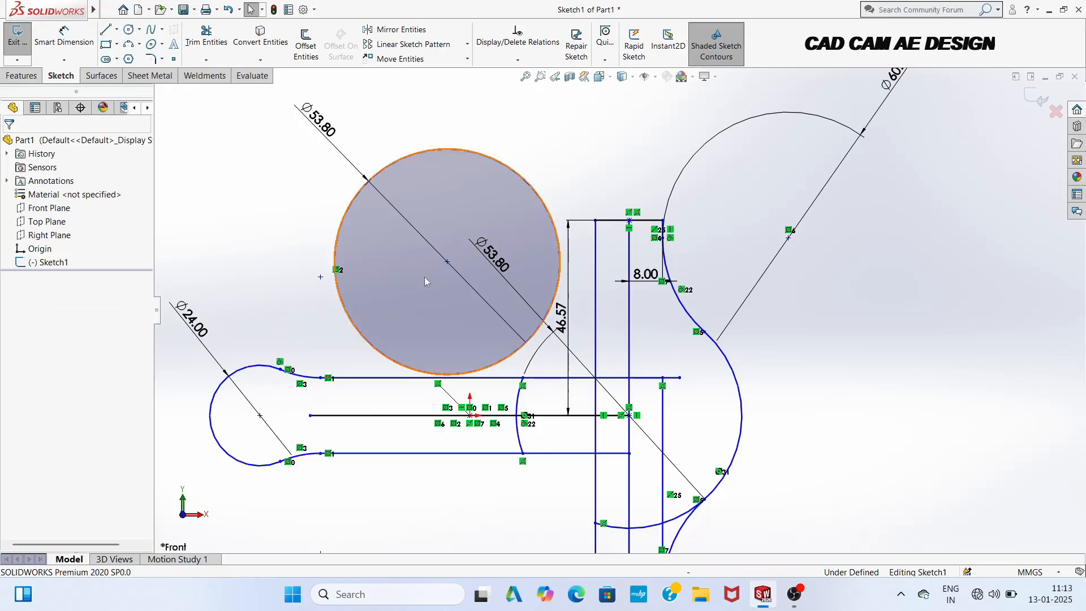
Step: Make the 53.8 mm circle above the arm tangent to the rectangle's left edge
{"action": "left_click", "coordinate": [538, 332]}
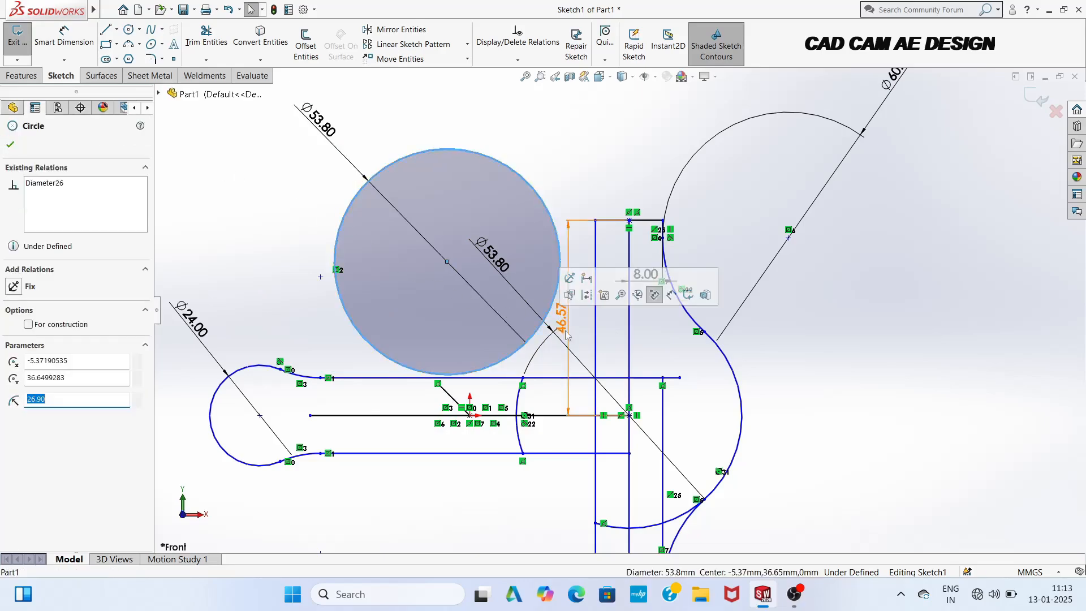
{"action": "left_click", "coordinate": [595, 342], "text": "ctrl"}
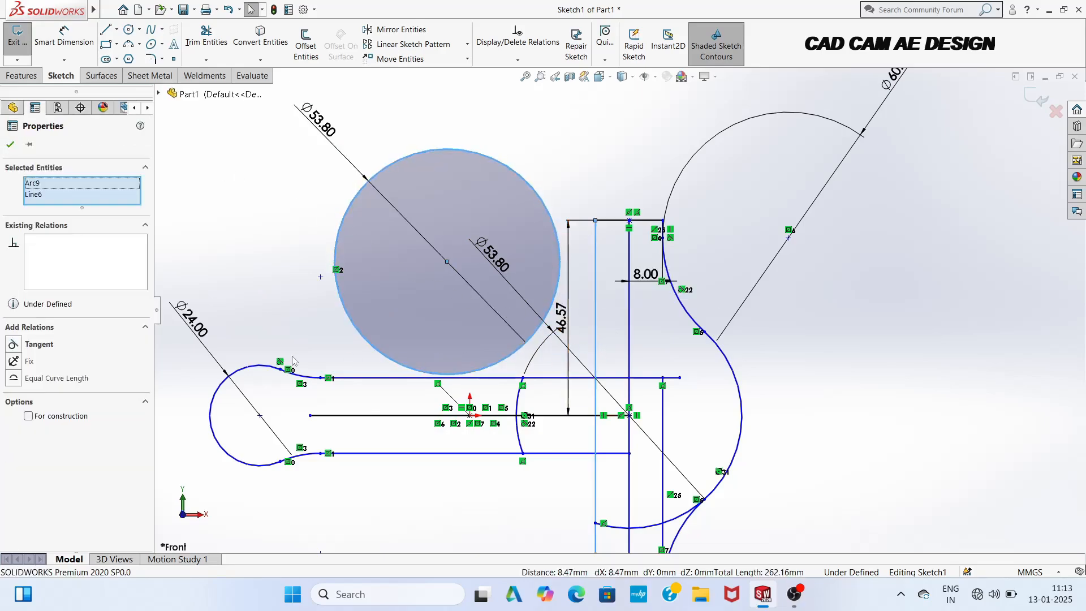
{"action": "left_click", "coordinate": [37, 347]}
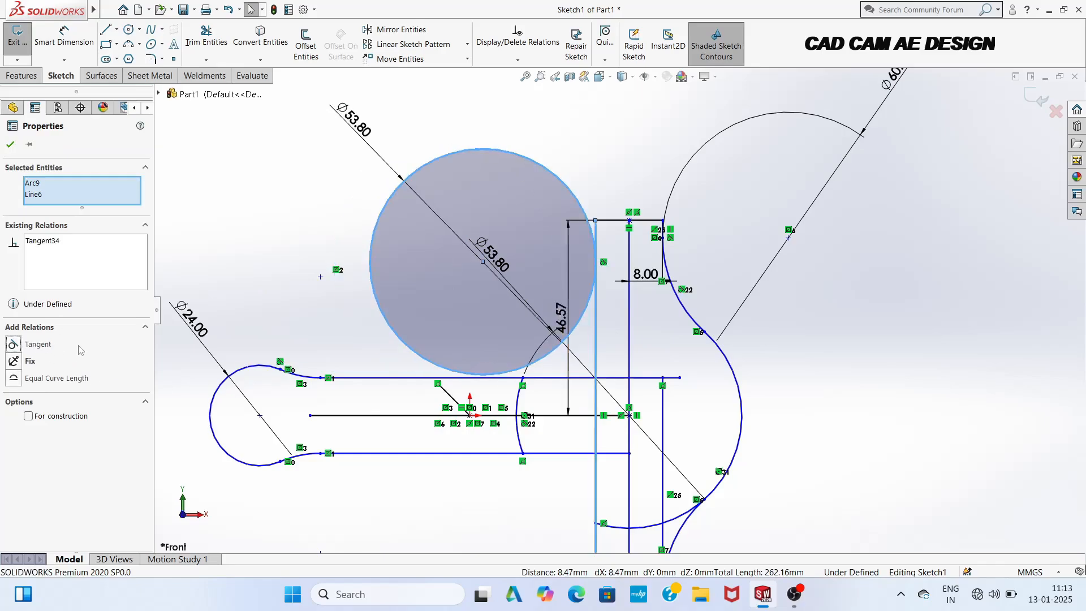
{"action": "left_click", "coordinate": [11, 145]}
Step: Make the same circle above the arm tangent to the arm's upper line
{"action": "left_click", "coordinate": [400, 343]}
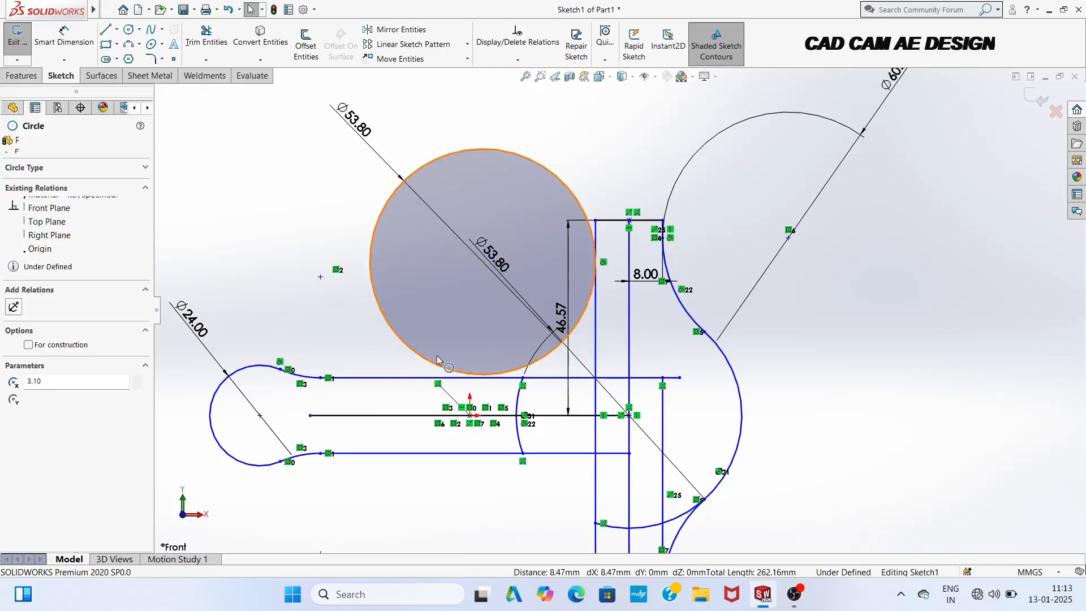
{"action": "left_click", "coordinate": [554, 378], "text": "ctrl"}
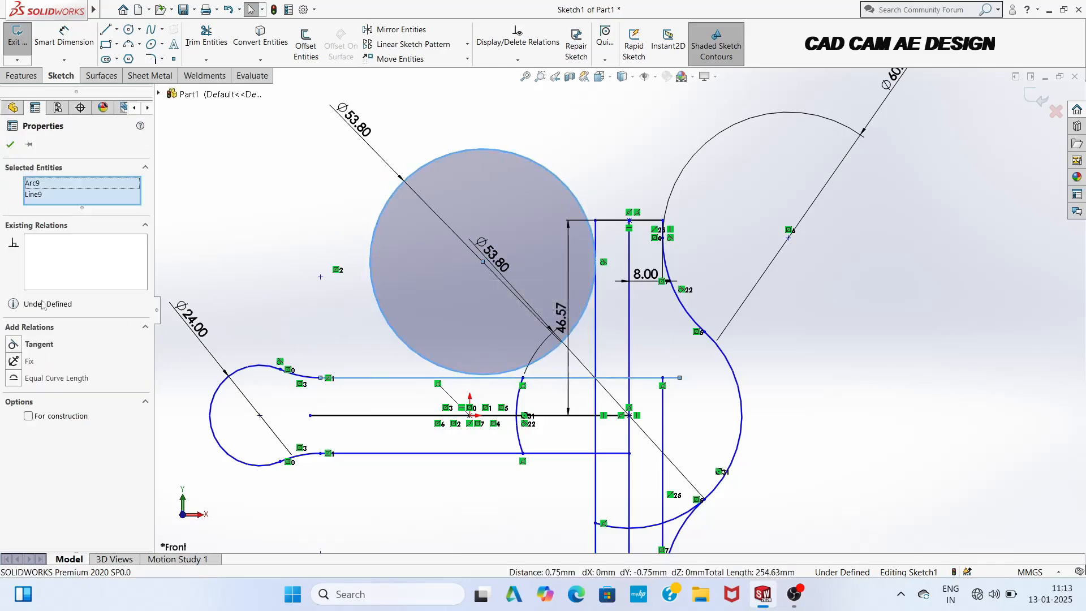
{"action": "left_click", "coordinate": [35, 345]}
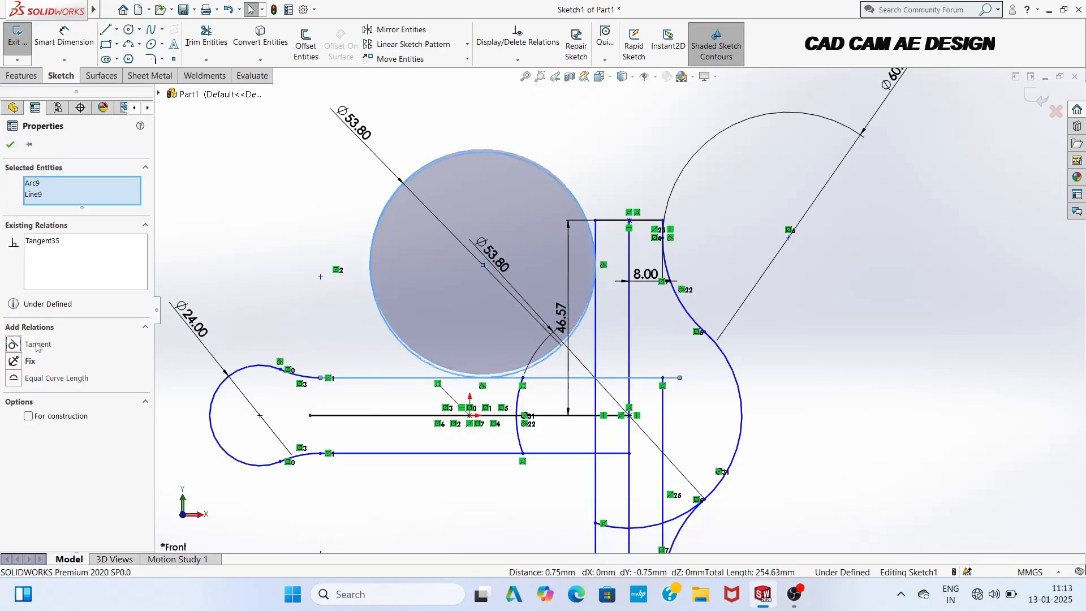
{"action": "key", "text": "Escape"}
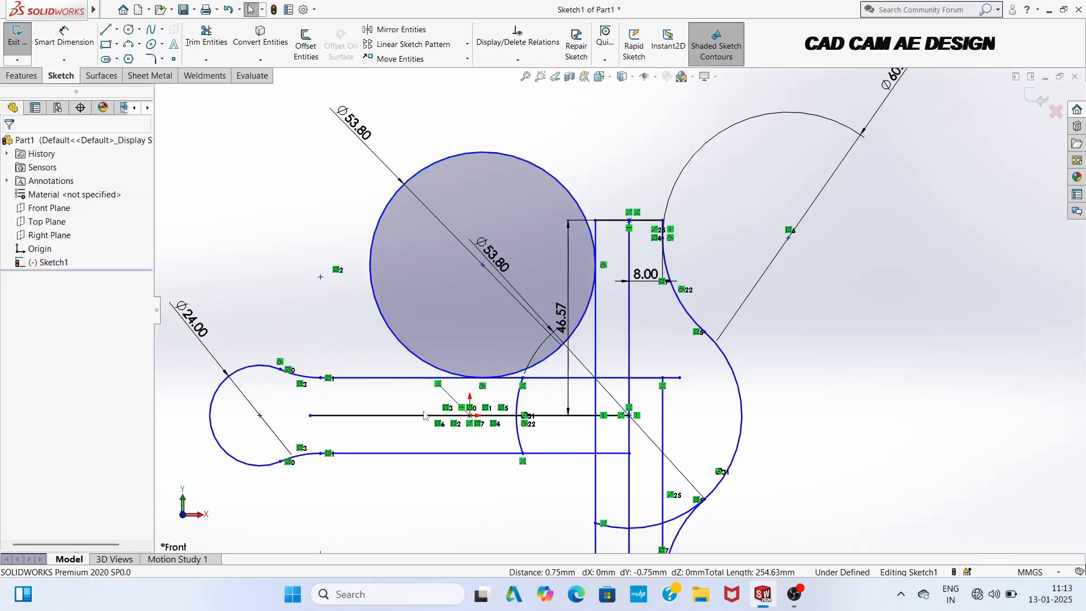
Step: Trim the circle above the arm, keeping only its lower-right arc between the arm's upper line and the rectangle's left edge
{"action": "scroll", "coordinate": [580, 413], "scroll_direction": "down", "scroll_amount": 1}
{"action": "scroll", "coordinate": [580, 405], "scroll_direction": "up", "scroll_amount": 1}
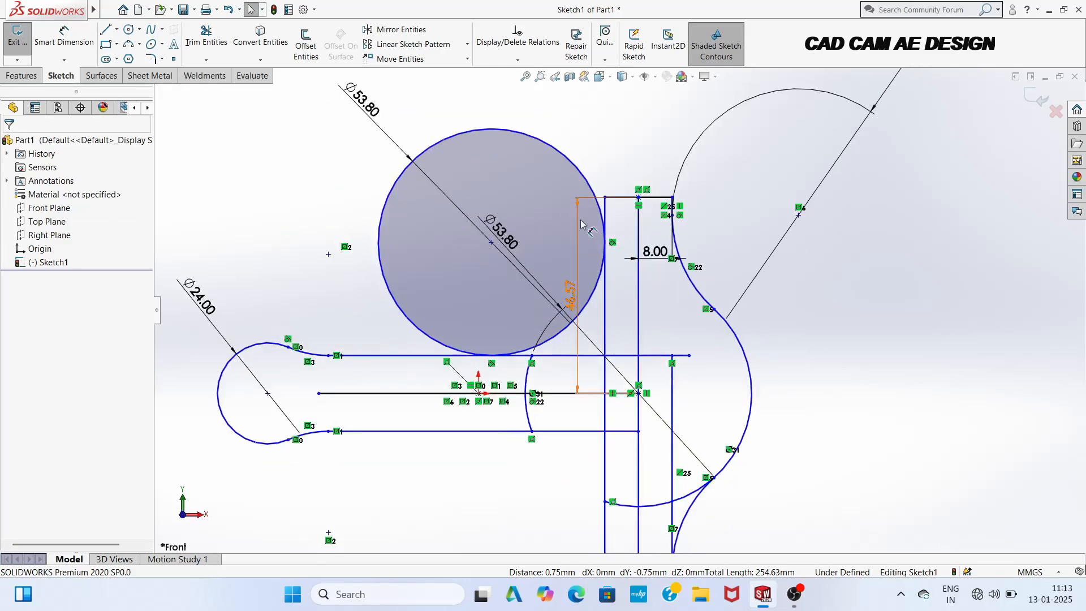
{"action": "left_click", "coordinate": [207, 39]}
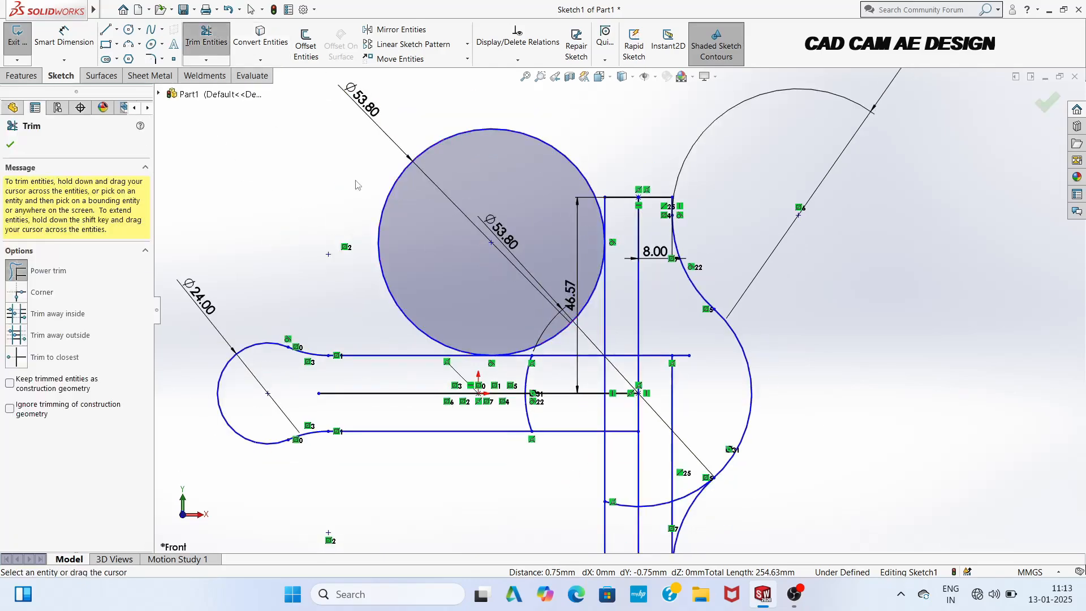
{"action": "left_click_drag", "start_coordinate": [356, 182], "coordinate": [457, 211]}
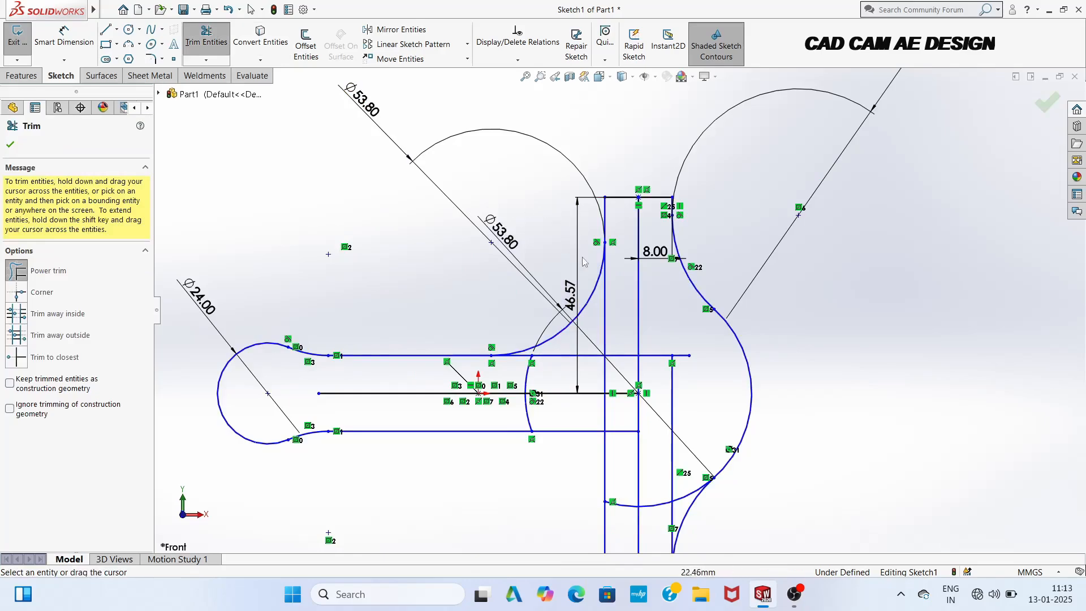
Step: Try to trim the rectangle's left edge and vertical centre line around the arm, and undo those trims
{"action": "scroll", "coordinate": [616, 310], "scroll_direction": "down", "scroll_amount": 1}
{"action": "scroll", "coordinate": [609, 315], "scroll_direction": "up", "scroll_amount": 4}
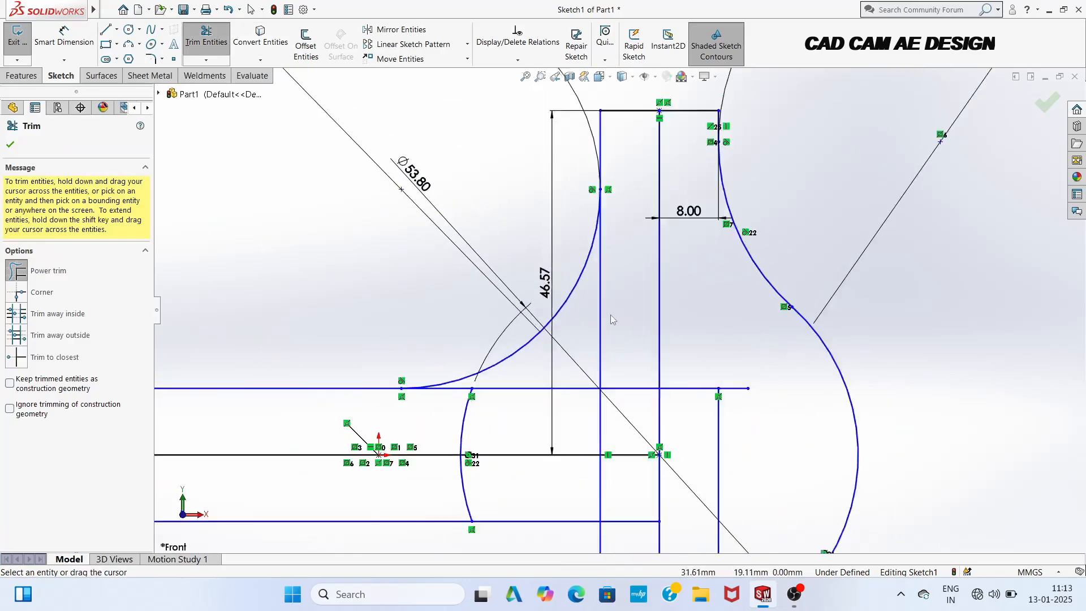
{"action": "scroll", "coordinate": [612, 320], "scroll_direction": "down", "scroll_amount": 2}
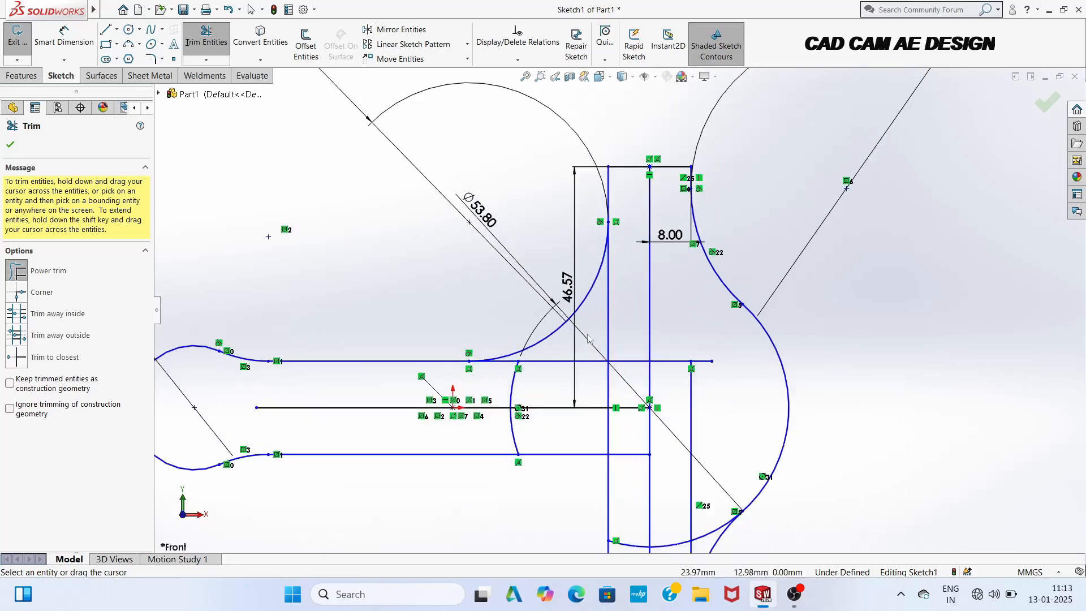
{"action": "mouse_move", "coordinate": [588, 339]}
{"action": "left_mouse_down"}
{"action": "mouse_move", "coordinate": [603, 501]}
{"action": "mouse_move", "coordinate": [656, 316]}
{"action": "mouse_move", "coordinate": [651, 509]}
{"action": "mouse_move", "coordinate": [673, 371]}
{"action": "left_mouse_up"}
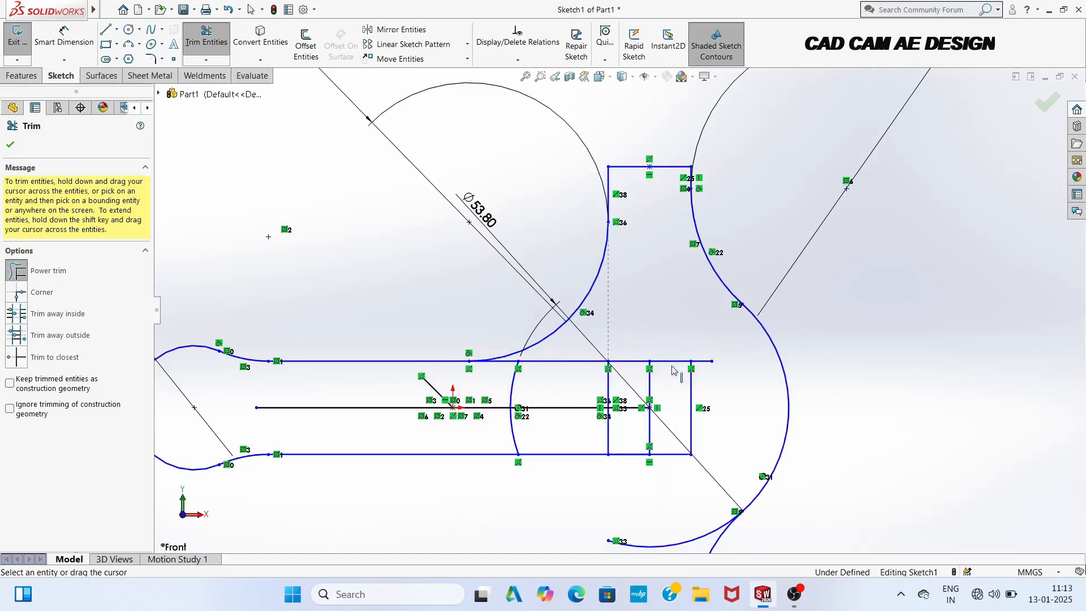
{"action": "scroll", "coordinate": [617, 323], "scroll_direction": "up", "scroll_amount": 3}
{"action": "scroll", "coordinate": [637, 441], "scroll_direction": "down", "scroll_amount": 2}
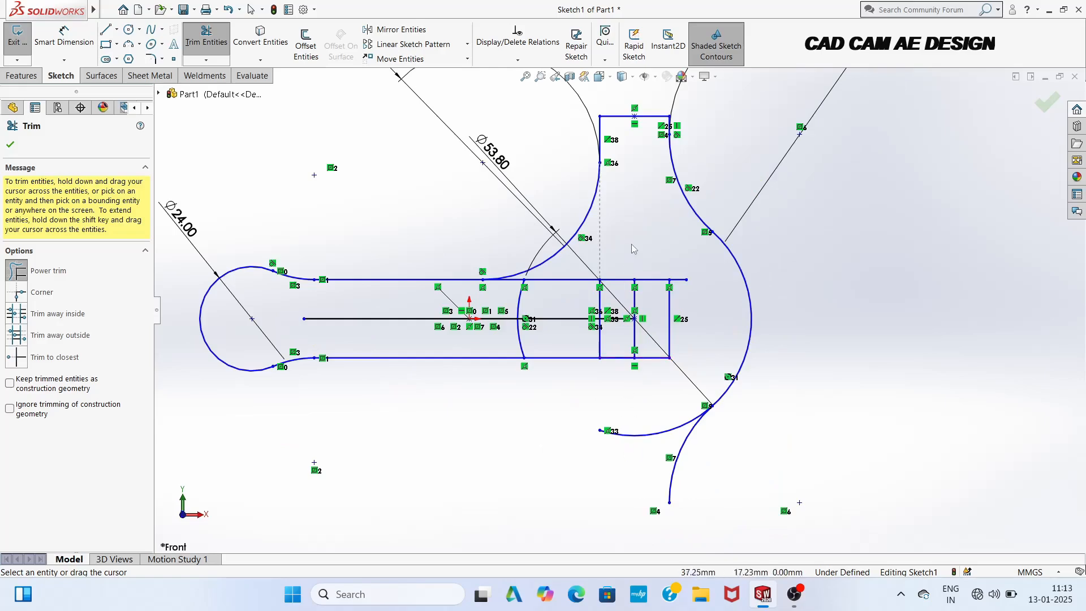
{"action": "key", "text": "Escape"}
{"action": "key", "text": "ctrl+z"}
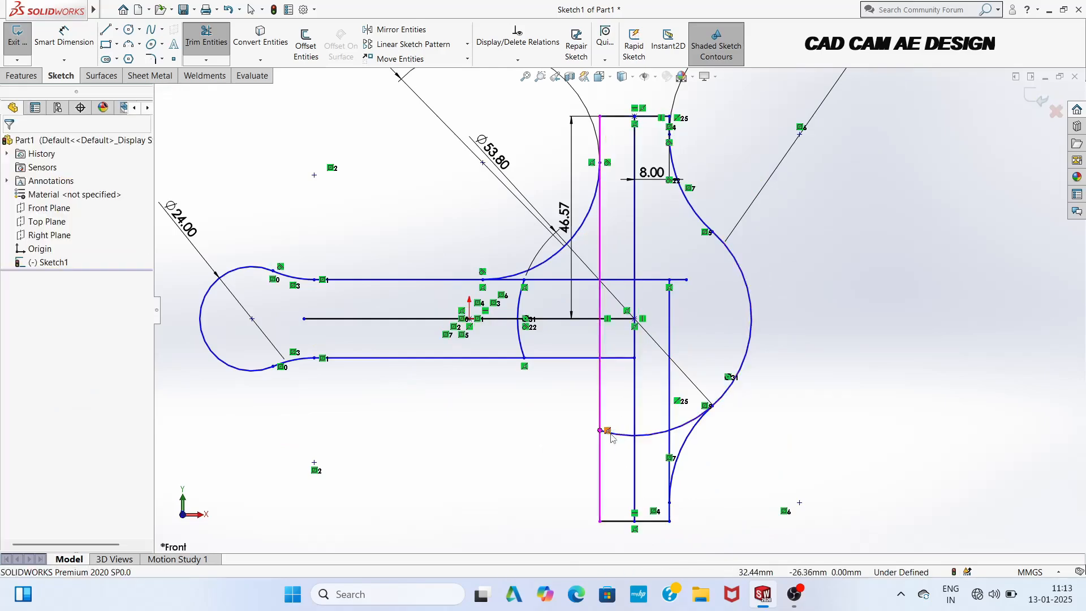
{"action": "key", "text": "Escape"}
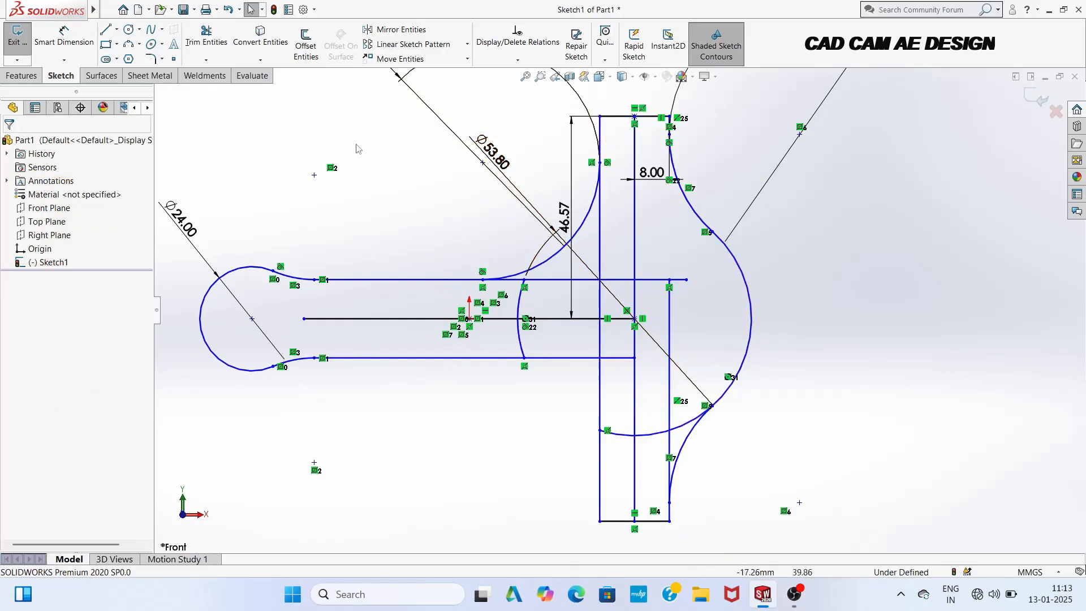
Step: Mirror the upper-left blend arc about the arm's horizontal centre line, keeping the original
{"action": "left_click", "coordinate": [398, 30]}
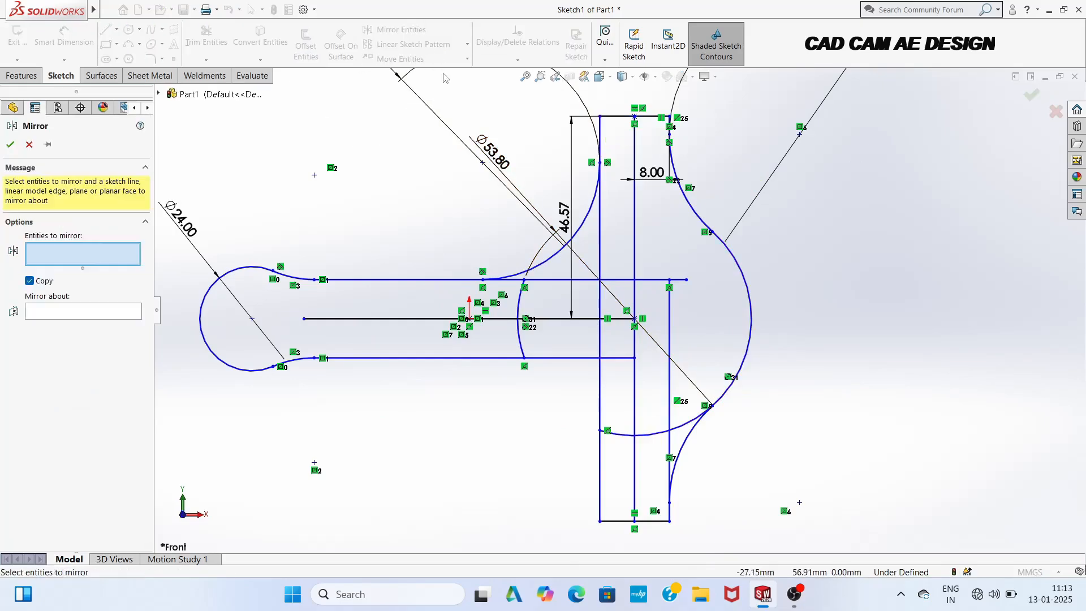
{"action": "left_click", "coordinate": [551, 258]}
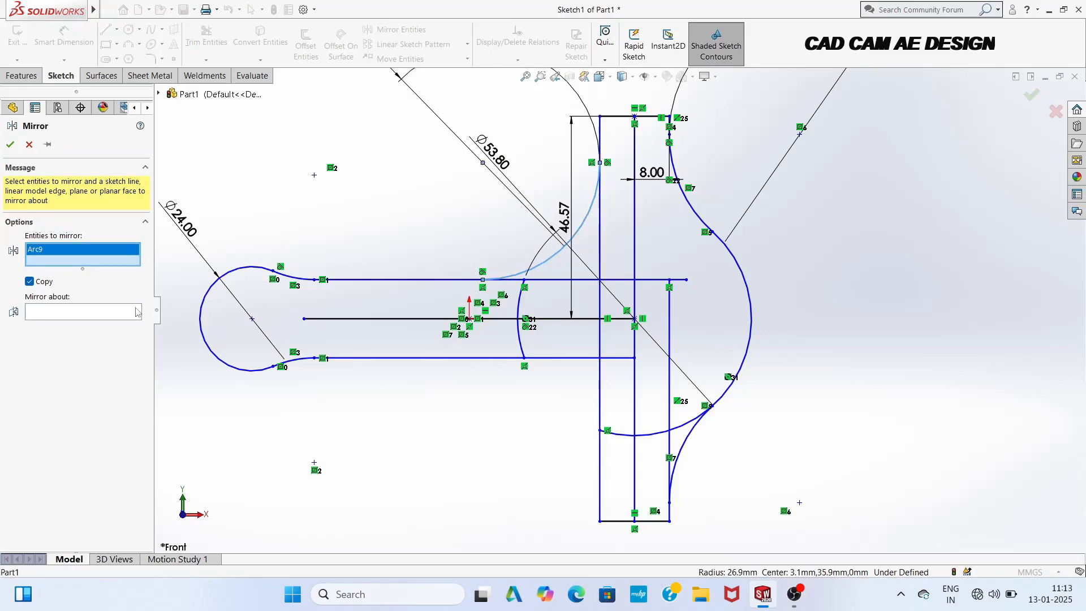
{"action": "left_click", "coordinate": [50, 313]}
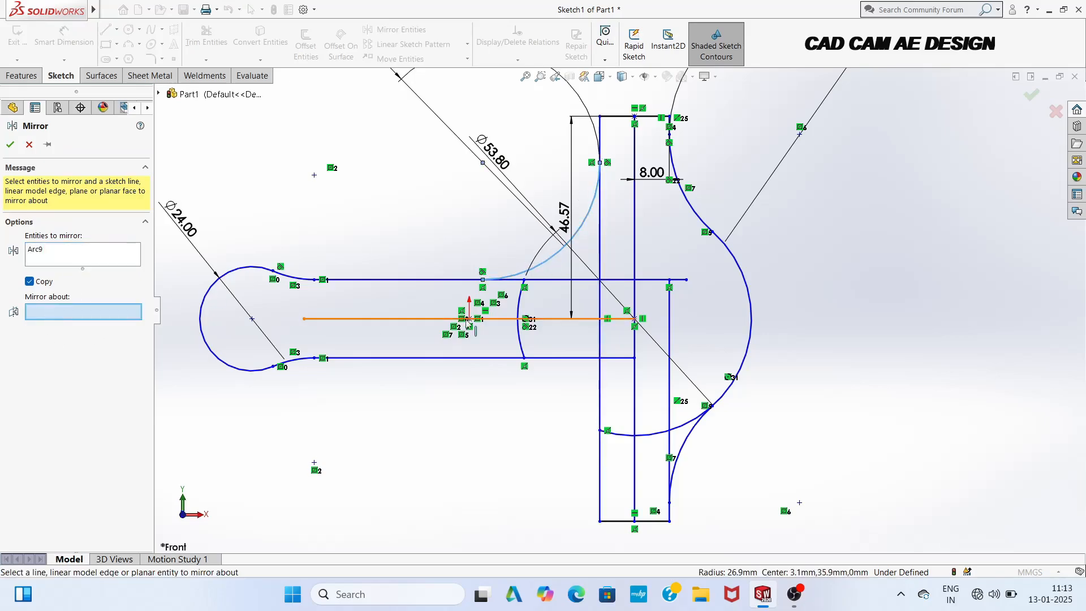
{"action": "left_click", "coordinate": [426, 320]}
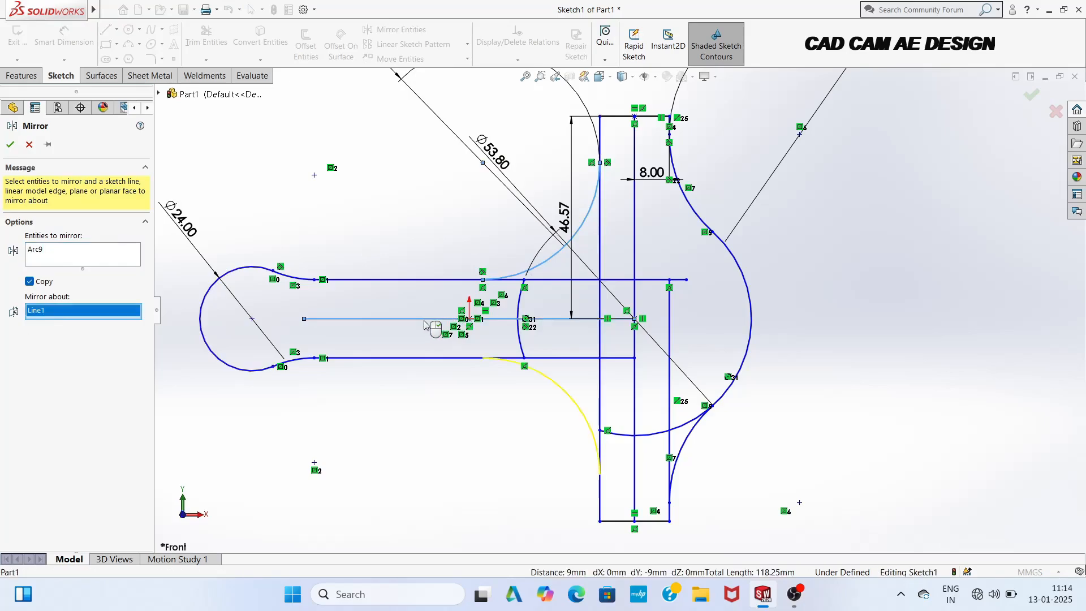
{"action": "left_click", "coordinate": [10, 144]}
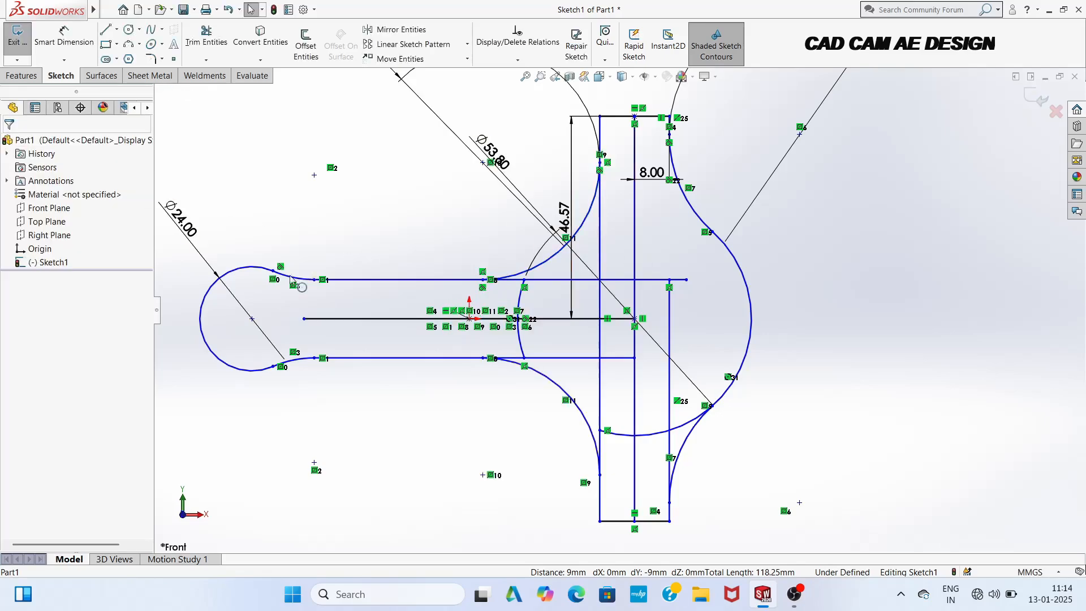
Step: Trim all inner lines and arcs crossing the arm, rectangle and large circle, leaving one closed outer profile
{"action": "left_click", "coordinate": [206, 38]}
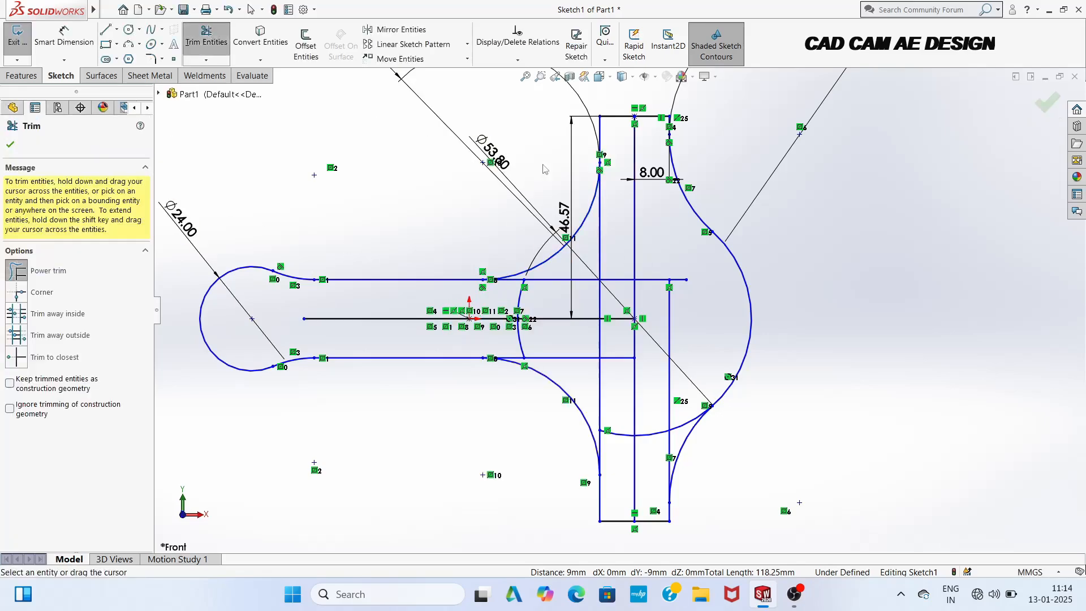
{"action": "mouse_move", "coordinate": [683, 237]}
{"action": "left_mouse_down"}
{"action": "mouse_move", "coordinate": [619, 240]}
{"action": "mouse_move", "coordinate": [594, 271]}
{"action": "mouse_move", "coordinate": [655, 298]}
{"action": "mouse_move", "coordinate": [628, 272]}
{"action": "mouse_move", "coordinate": [588, 336]}
{"action": "mouse_move", "coordinate": [645, 351]}
{"action": "mouse_move", "coordinate": [602, 331]}
{"action": "mouse_move", "coordinate": [625, 334]}
{"action": "mouse_move", "coordinate": [679, 300]}
{"action": "mouse_move", "coordinate": [685, 271]}
{"action": "mouse_move", "coordinate": [621, 393]}
{"action": "mouse_move", "coordinate": [622, 444]}
{"action": "mouse_move", "coordinate": [608, 450]}
{"action": "mouse_move", "coordinate": [603, 433]}
{"action": "mouse_move", "coordinate": [651, 424]}
{"action": "mouse_move", "coordinate": [667, 436]}
{"action": "mouse_move", "coordinate": [656, 453]}
{"action": "mouse_move", "coordinate": [682, 427]}
{"action": "mouse_move", "coordinate": [642, 441]}
{"action": "mouse_move", "coordinate": [628, 464]}
{"action": "mouse_move", "coordinate": [620, 365]}
{"action": "mouse_move", "coordinate": [506, 283]}
{"action": "mouse_move", "coordinate": [527, 366]}
{"action": "mouse_move", "coordinate": [460, 320]}
{"action": "left_mouse_up"}
{"action": "left_click_drag", "start_coordinate": [320, 333], "coordinate": [597, 335]}
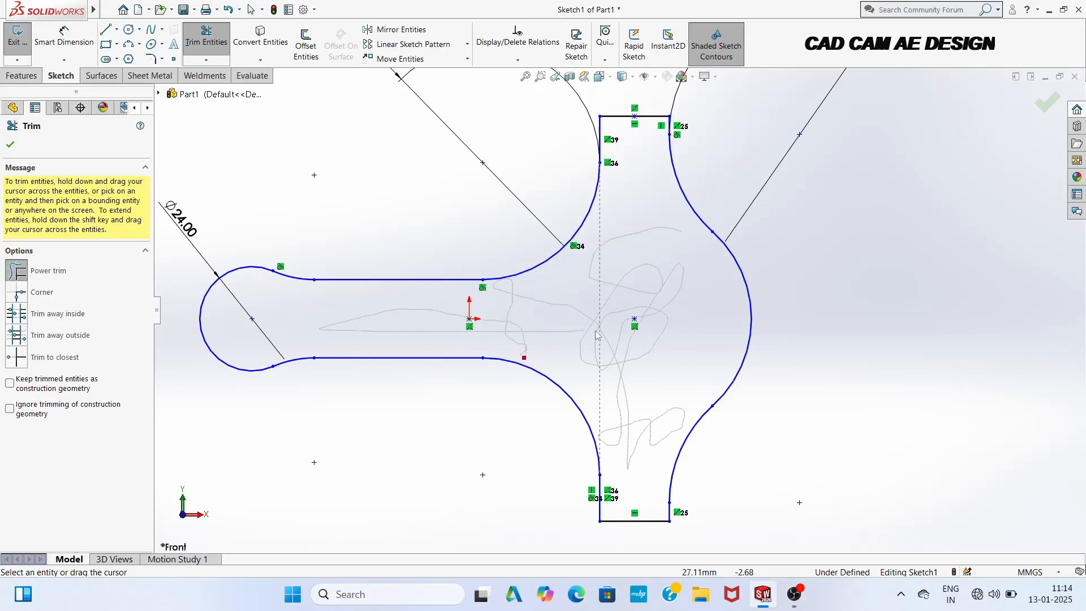
{"action": "mouse_move", "coordinate": [648, 378]}
{"action": "left_mouse_down"}
{"action": "mouse_move", "coordinate": [644, 396]}
{"action": "mouse_move", "coordinate": [642, 335]}
{"action": "left_mouse_up"}
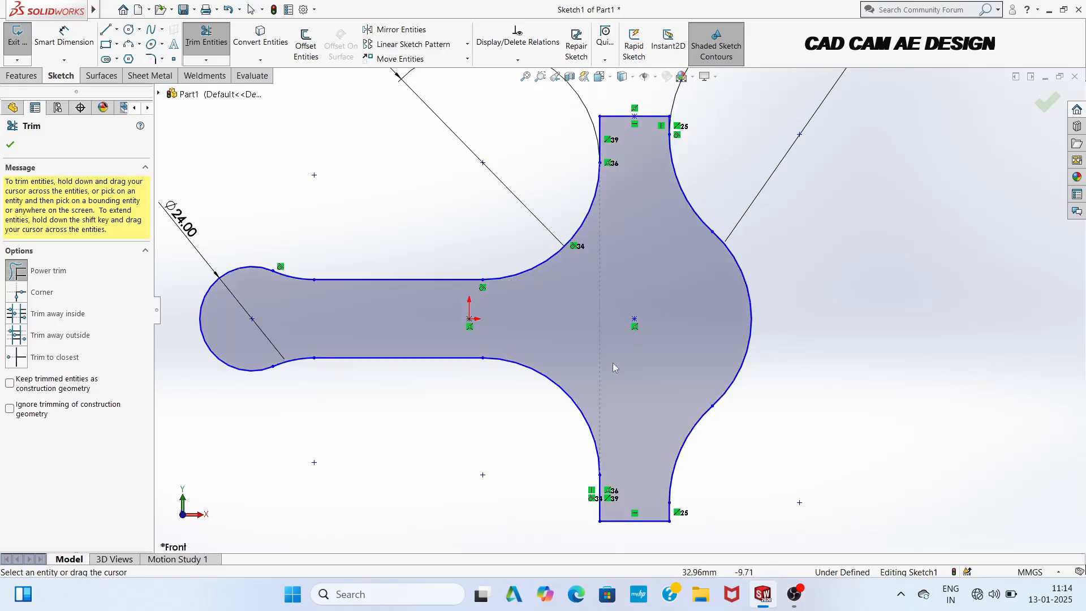
{"action": "scroll", "coordinate": [626, 365], "scroll_direction": "up", "scroll_amount": 1}
{"action": "scroll", "coordinate": [626, 365], "scroll_direction": "up", "scroll_amount": 5}
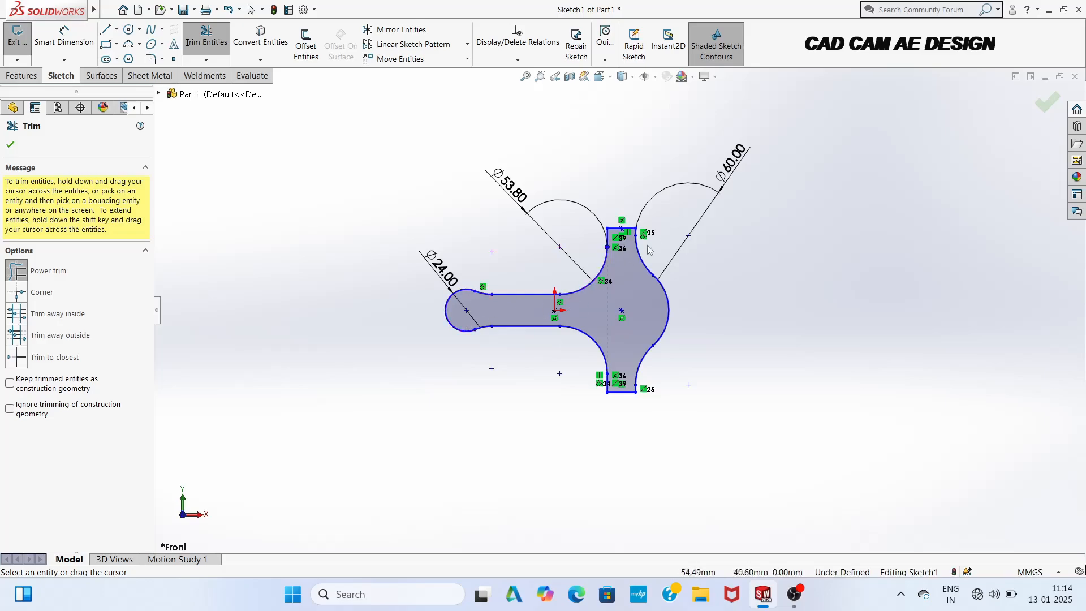
{"action": "scroll", "coordinate": [650, 249], "scroll_direction": "down", "scroll_amount": 10}
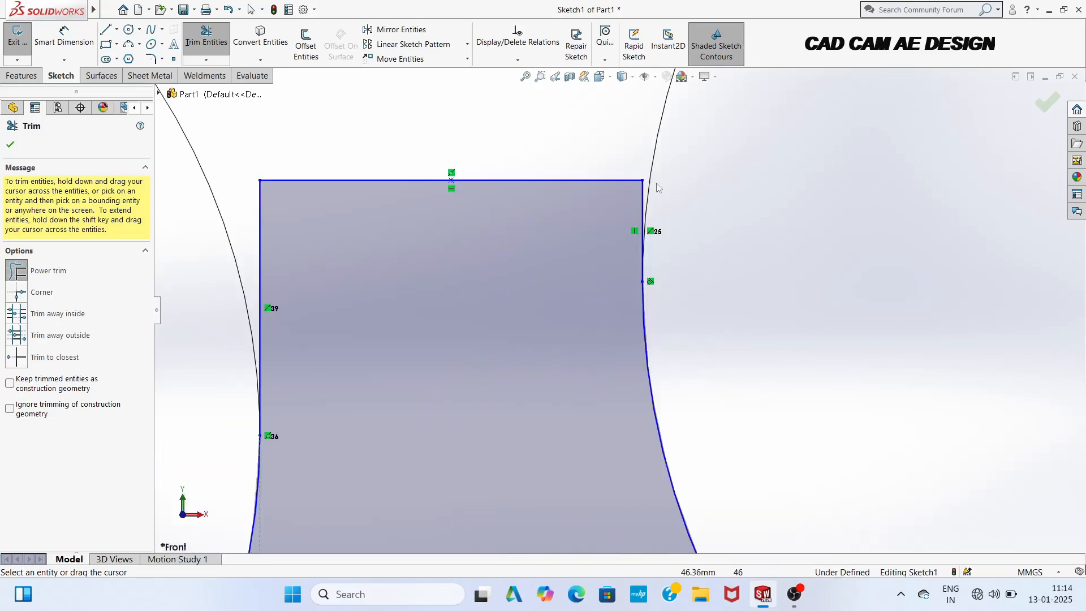
{"action": "scroll", "coordinate": [551, 305], "scroll_direction": "up", "scroll_amount": 10}
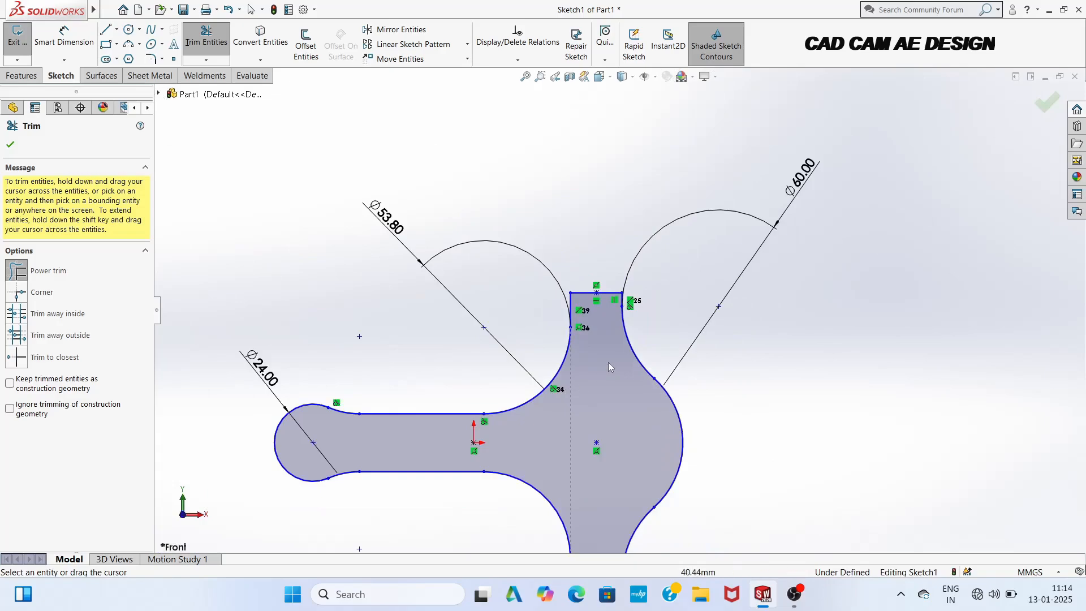
{"action": "scroll", "coordinate": [611, 355], "scroll_direction": "down", "scroll_amount": 2}
{"action": "scroll", "coordinate": [615, 348], "scroll_direction": "up", "scroll_amount": 6}
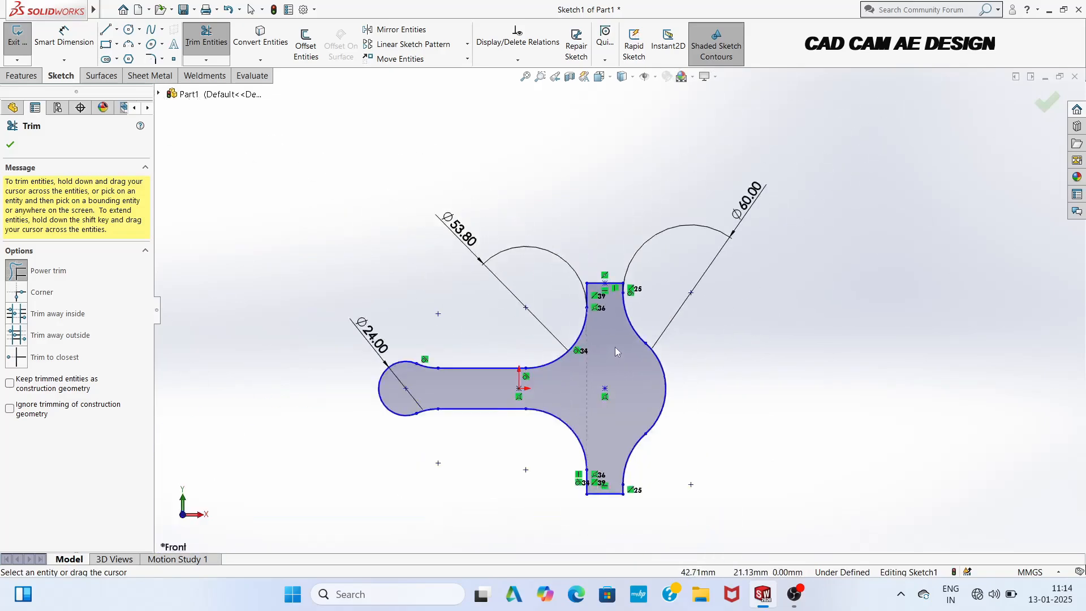
{"action": "left_click", "coordinate": [1047, 102]}
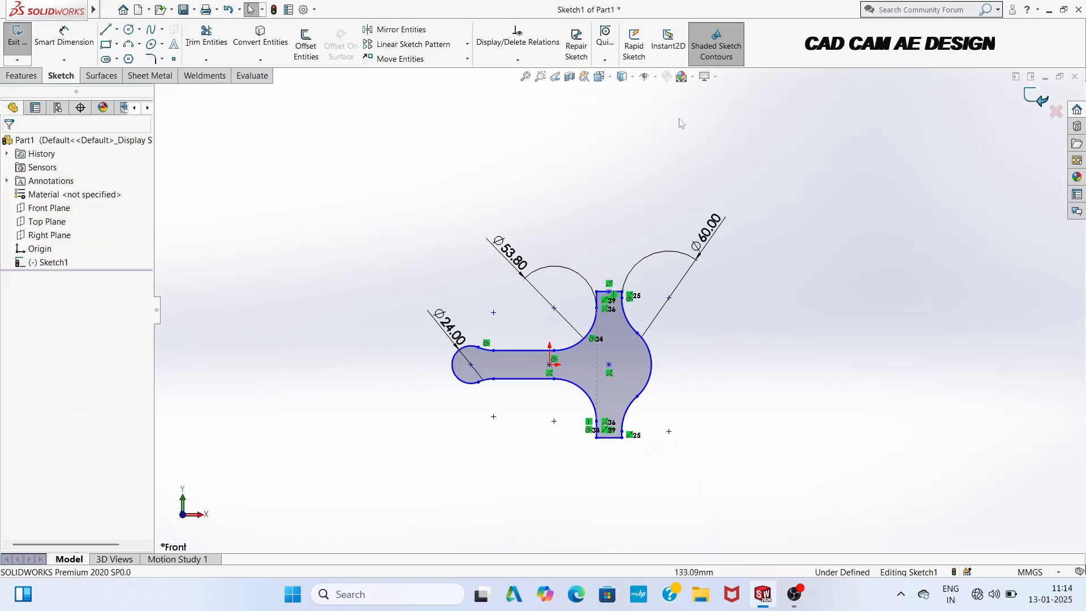
Step: Extrude the closed profile as a boss with a blind depth of 15 mm
{"action": "left_click", "coordinate": [23, 75]}
{"action": "left_click", "coordinate": [35, 52]}
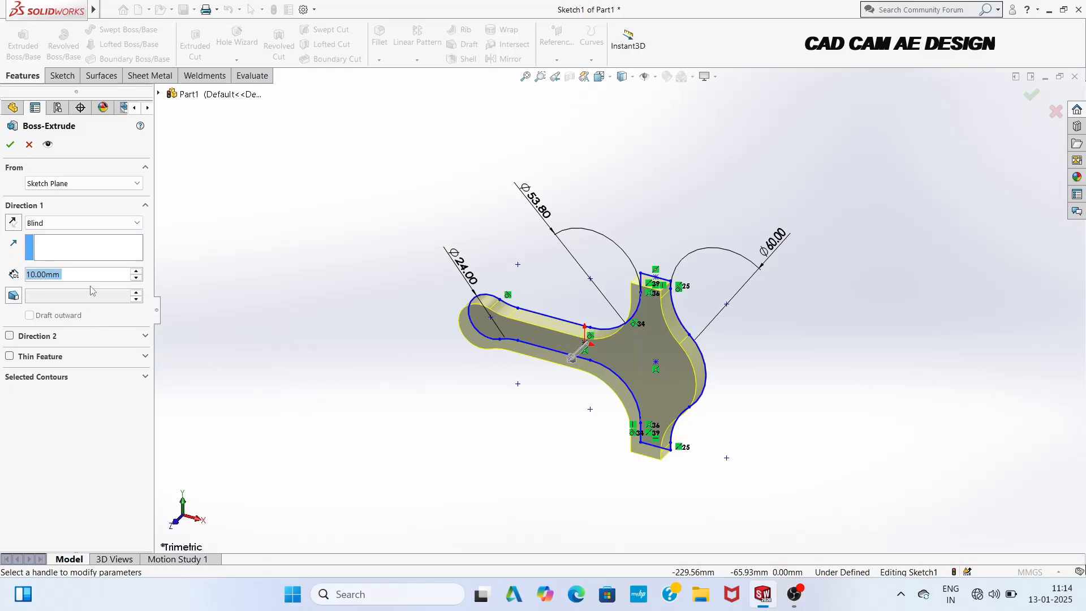
{"action": "key", "text": "BackSpace"}
{"action": "type", "text": "15"}
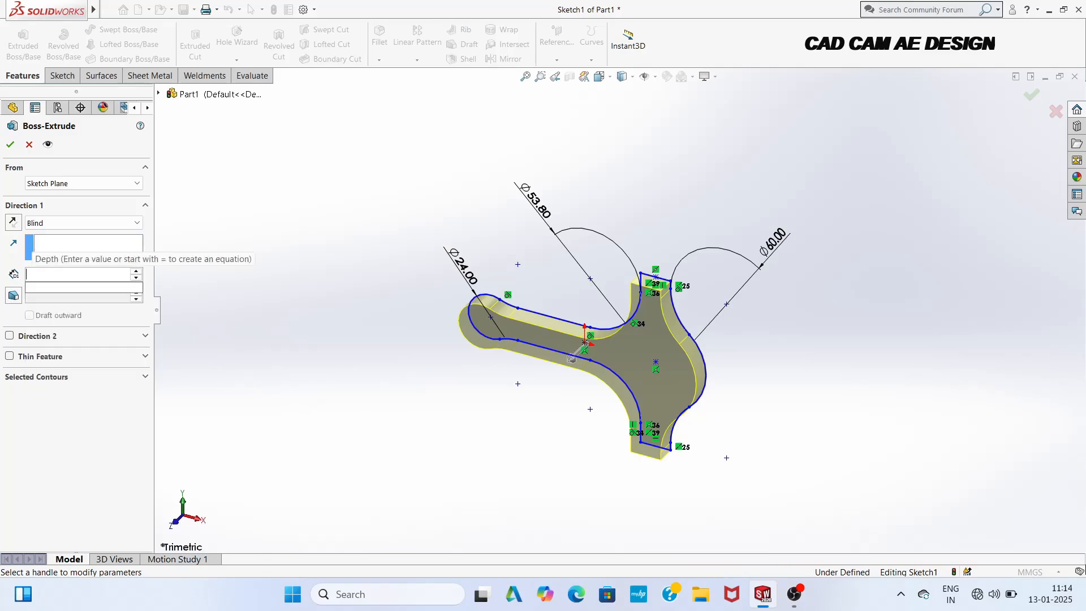
{"action": "left_click", "coordinate": [9, 145]}
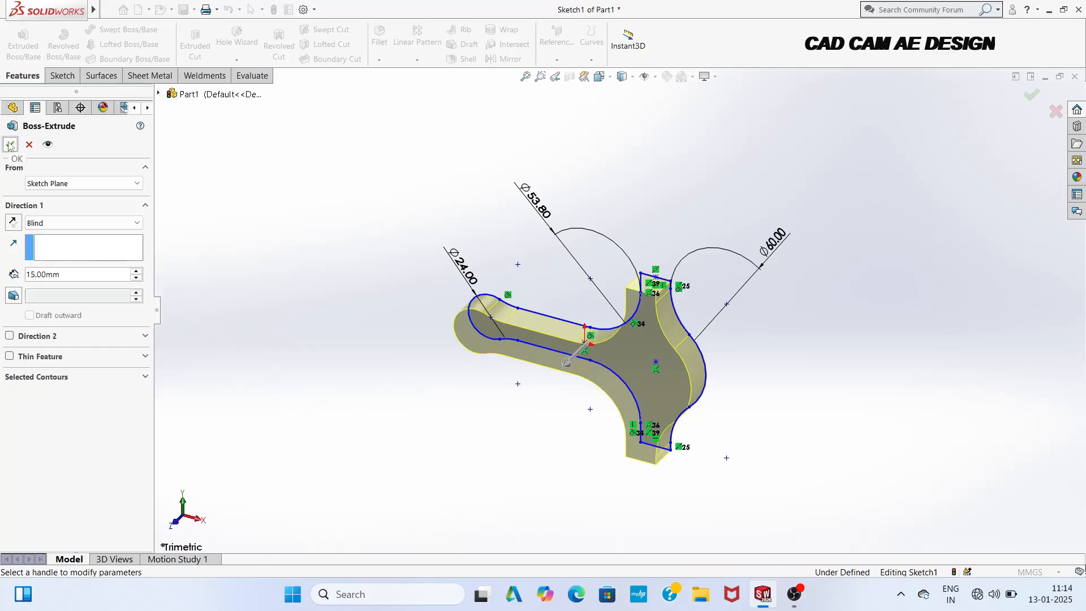
{"action": "left_click", "coordinate": [10, 146]}
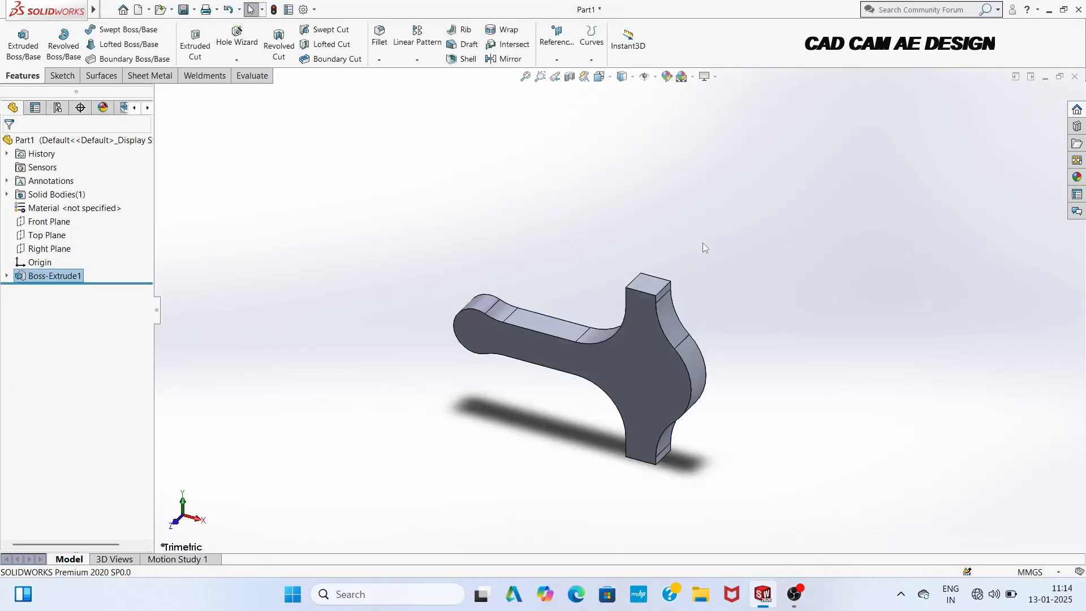
Step: Start a sketch on the part's front face and draw a 41.7 mm diameter circle concentric with the large rounded end
{"action": "left_click", "coordinate": [682, 77]}
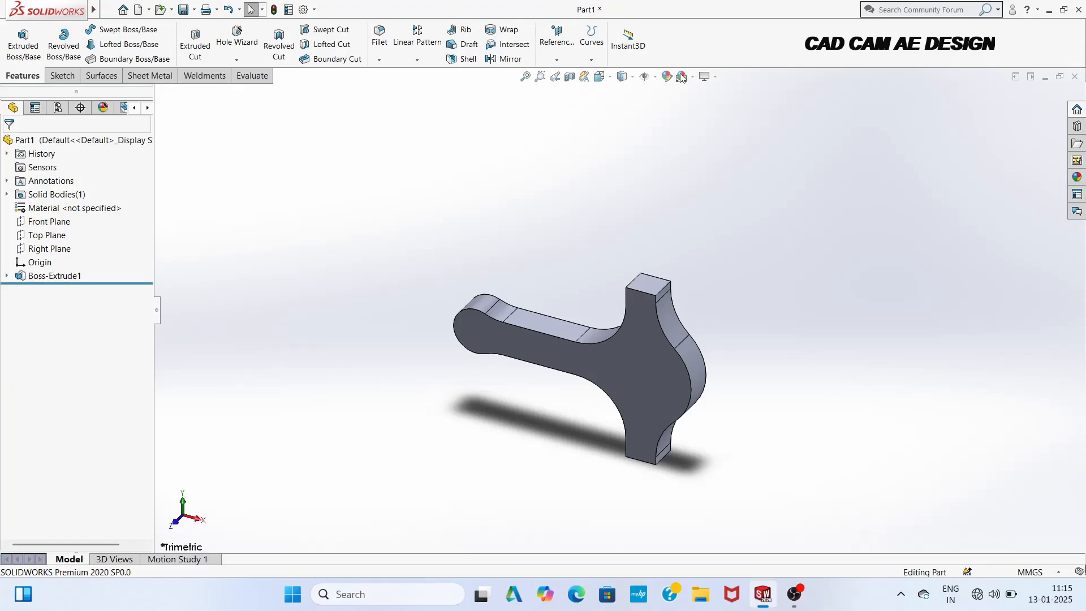
{"action": "left_click", "coordinate": [640, 371]}
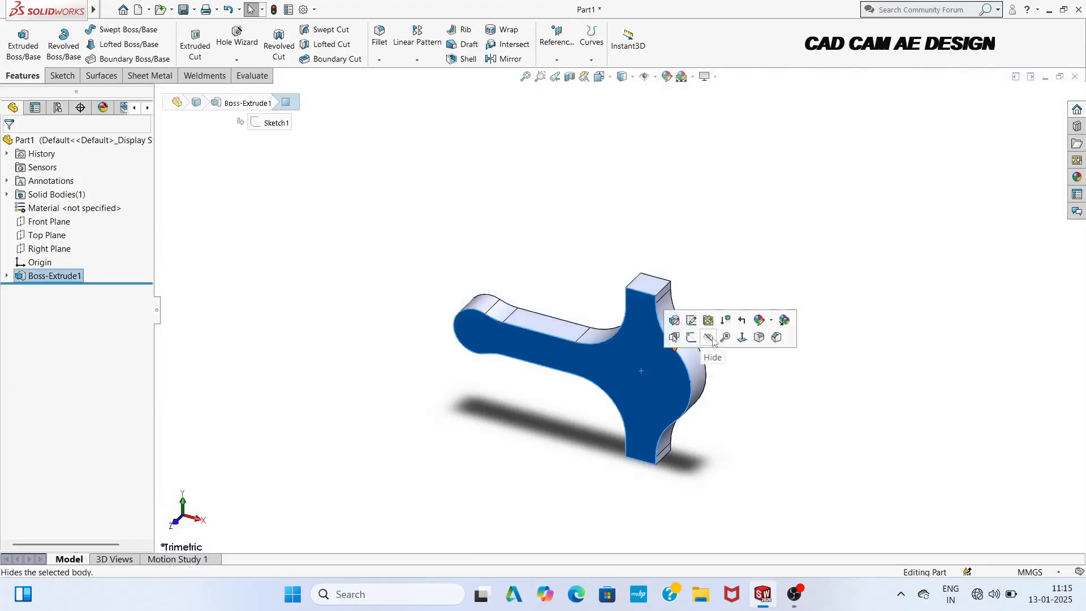
{"action": "left_click", "coordinate": [691, 338]}
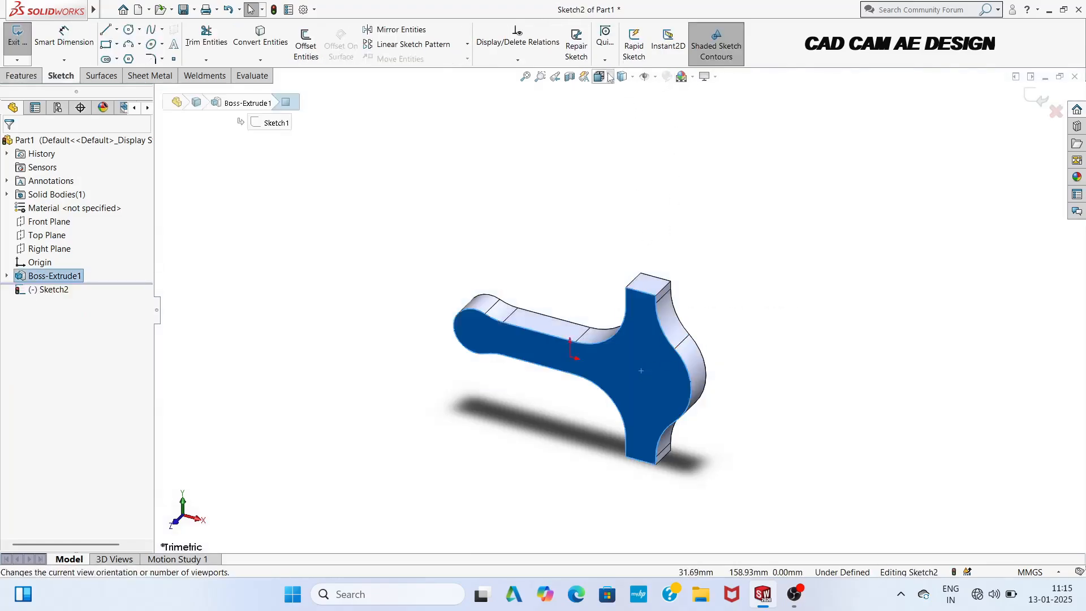
{"action": "left_click", "coordinate": [609, 81]}
{"action": "left_click", "coordinate": [610, 79]}
{"action": "left_click", "coordinate": [665, 140]}
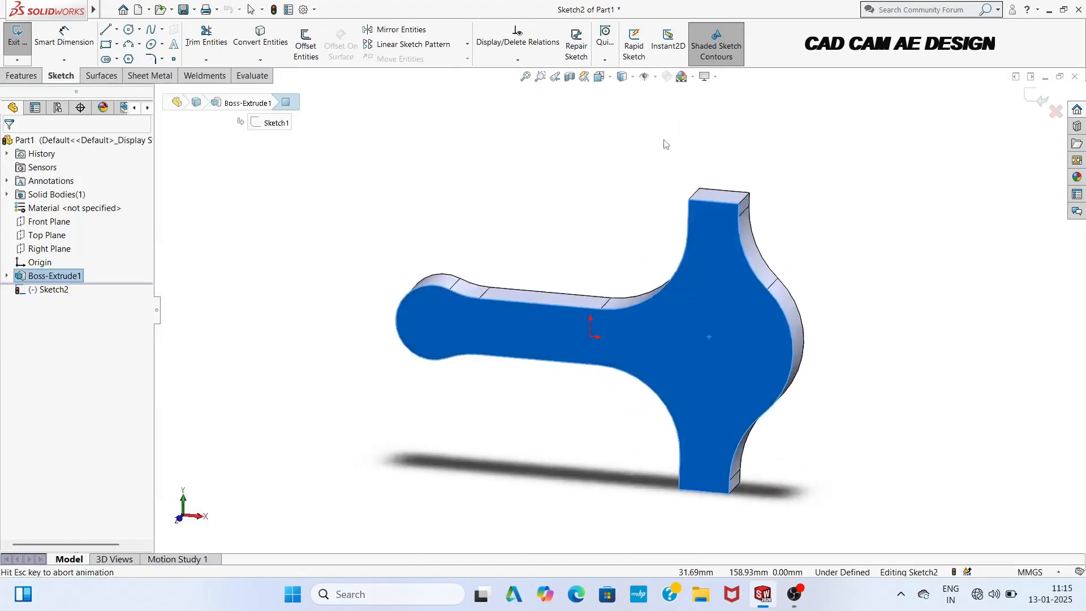
{"action": "left_click", "coordinate": [129, 30]}
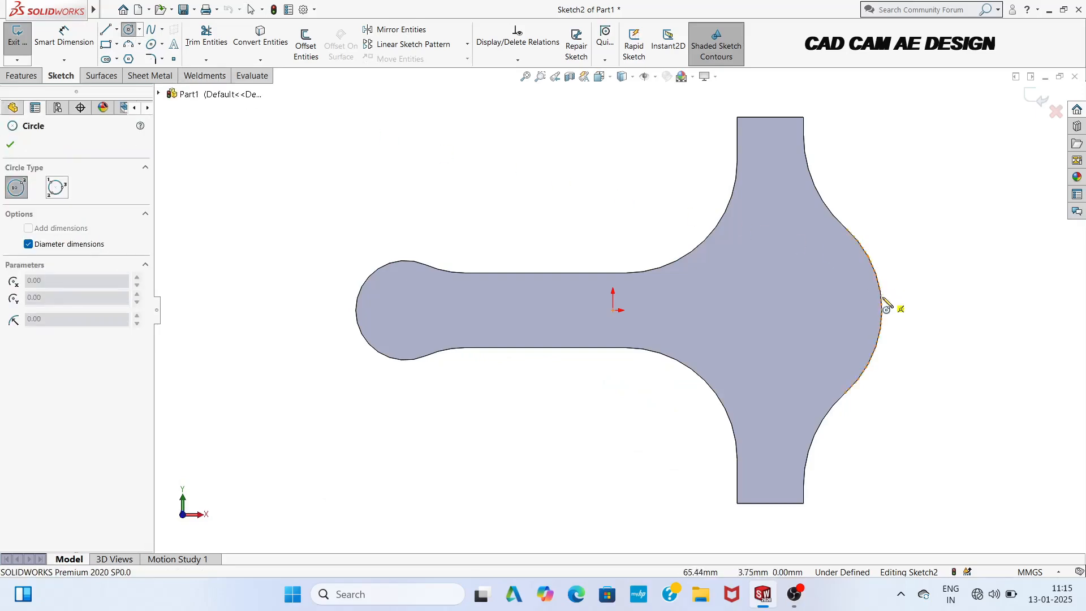
{"action": "mouse_move", "coordinate": [883, 310]}
{"action": "left_click", "coordinate": [770, 310]}
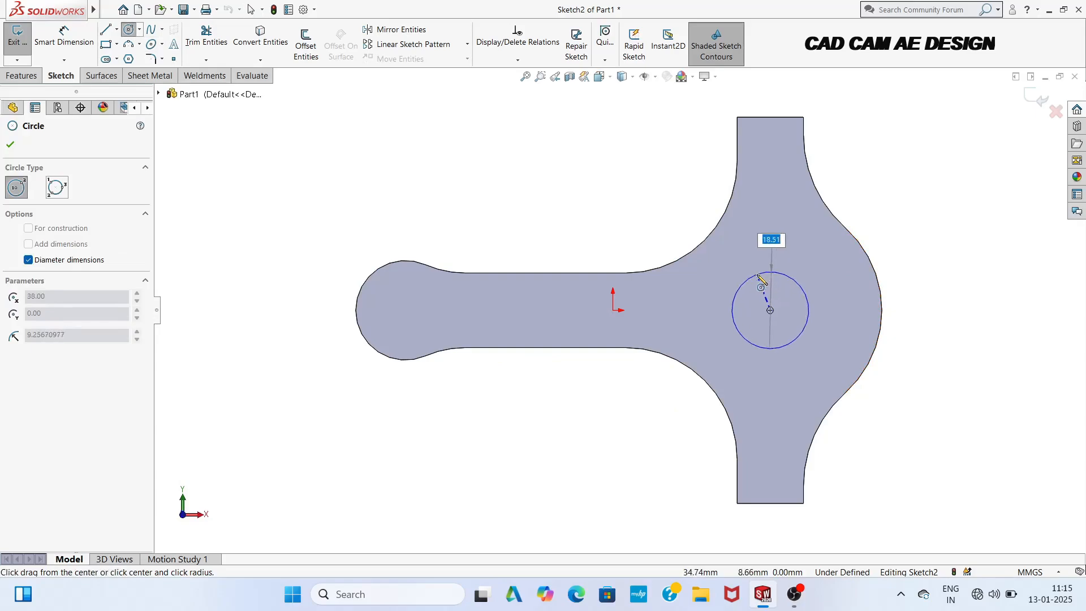
{"action": "type", "text": "41.7"}
{"action": "key", "text": "Return"}
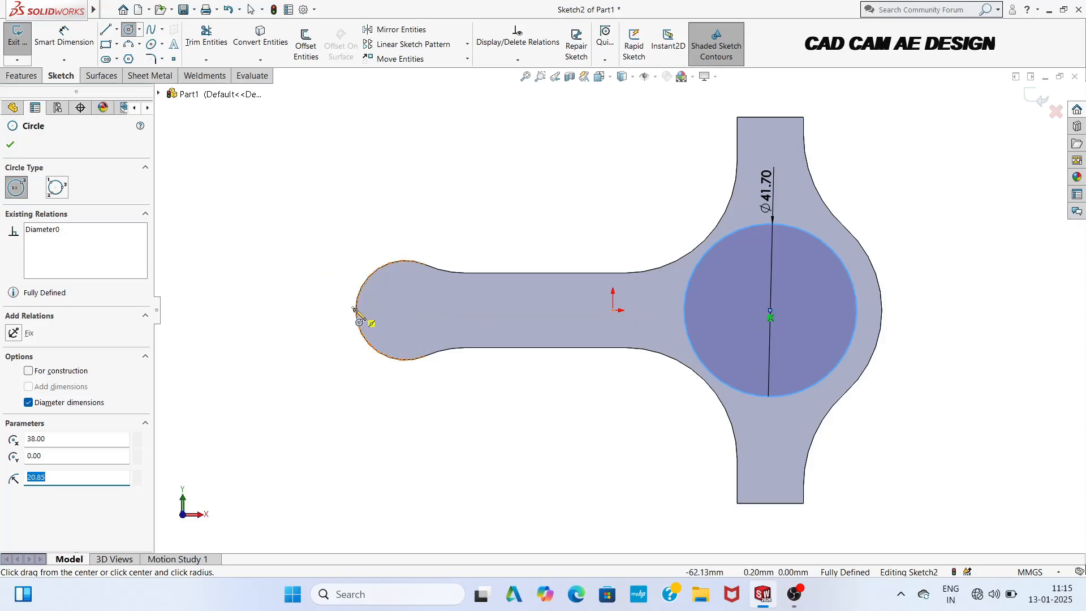
Step: Draw a 15 mm diameter circle concentric with the small rounded end of the arm
{"action": "left_click", "coordinate": [405, 310]}
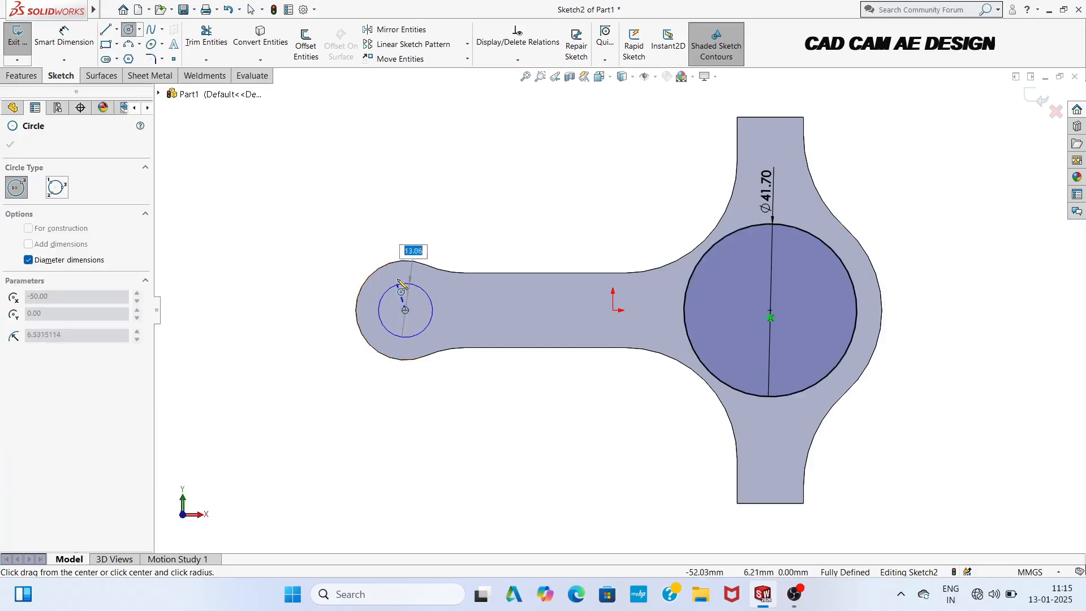
{"action": "type", "text": "15"}
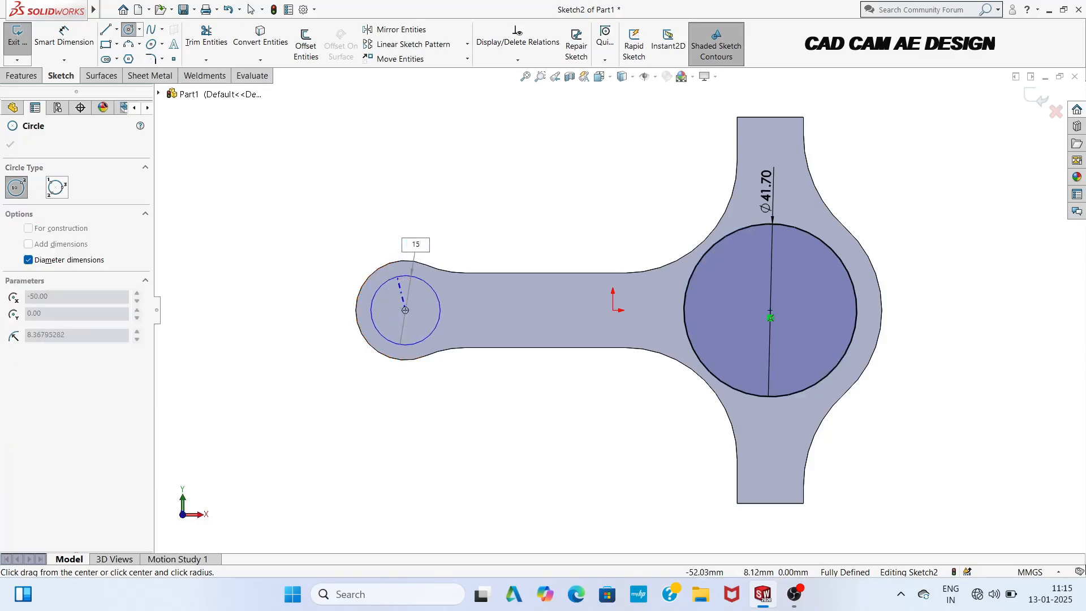
{"action": "key", "text": "Return"}
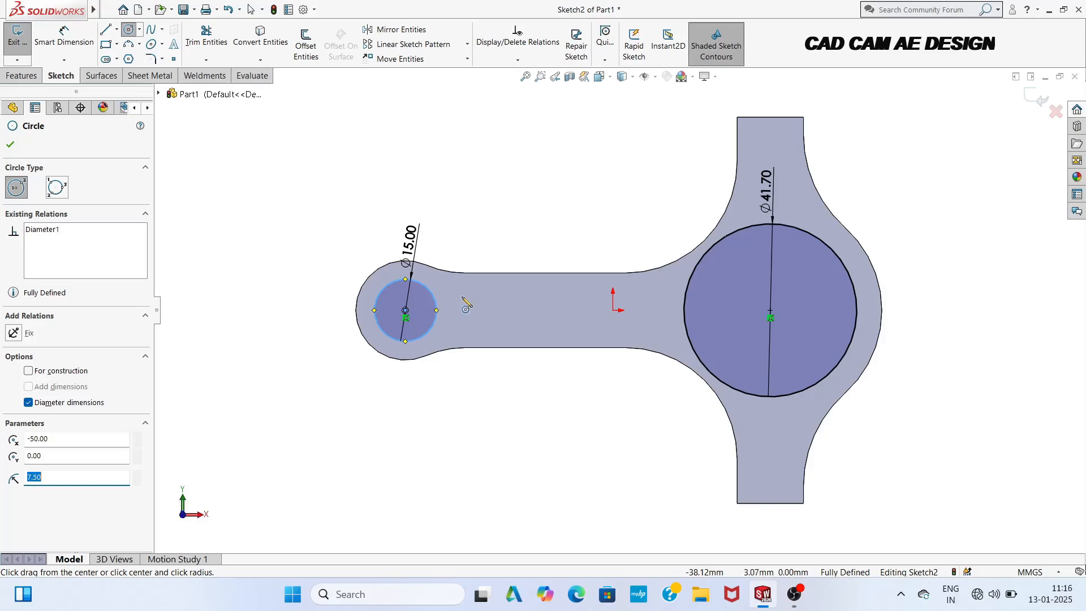
Step: Draw a 22.2 mm horizontal construction line from the small circle's centre along the arm toward the large circle
{"action": "left_click", "coordinate": [117, 29]}
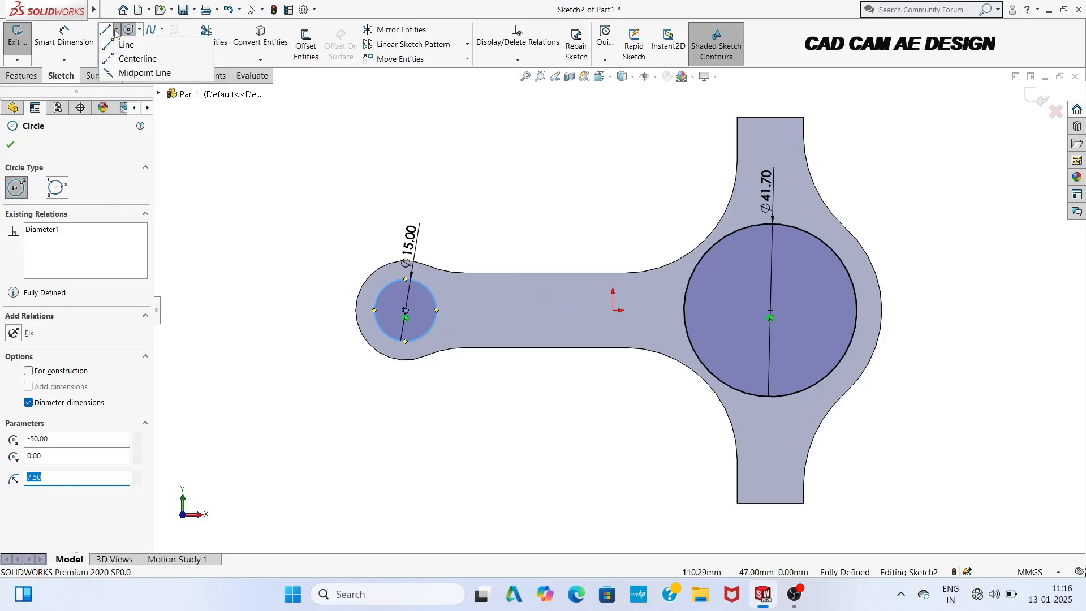
{"action": "left_click", "coordinate": [131, 47]}
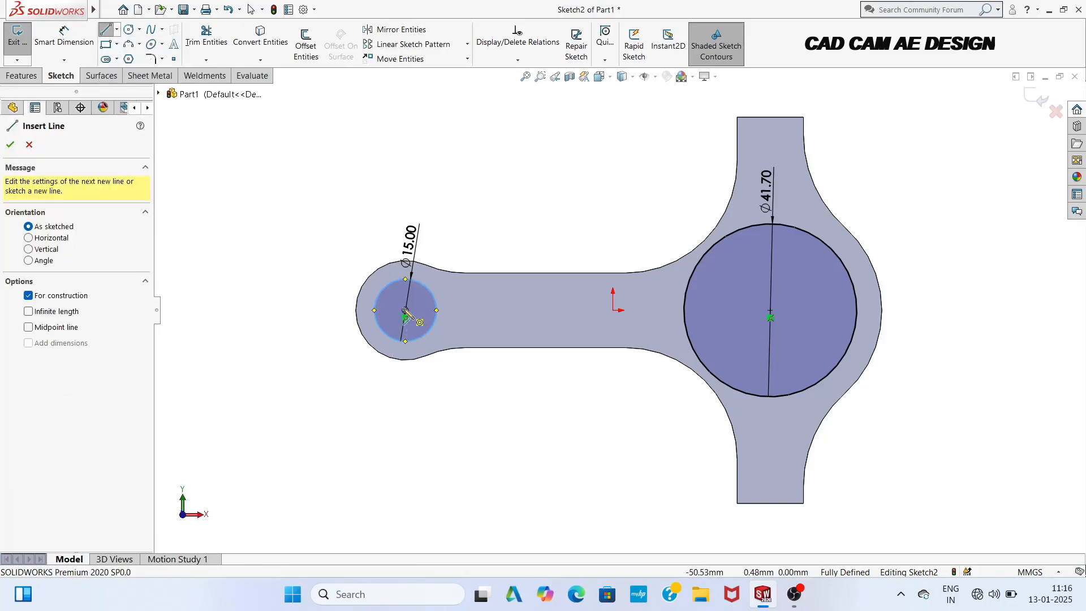
{"action": "left_click", "coordinate": [405, 310]}
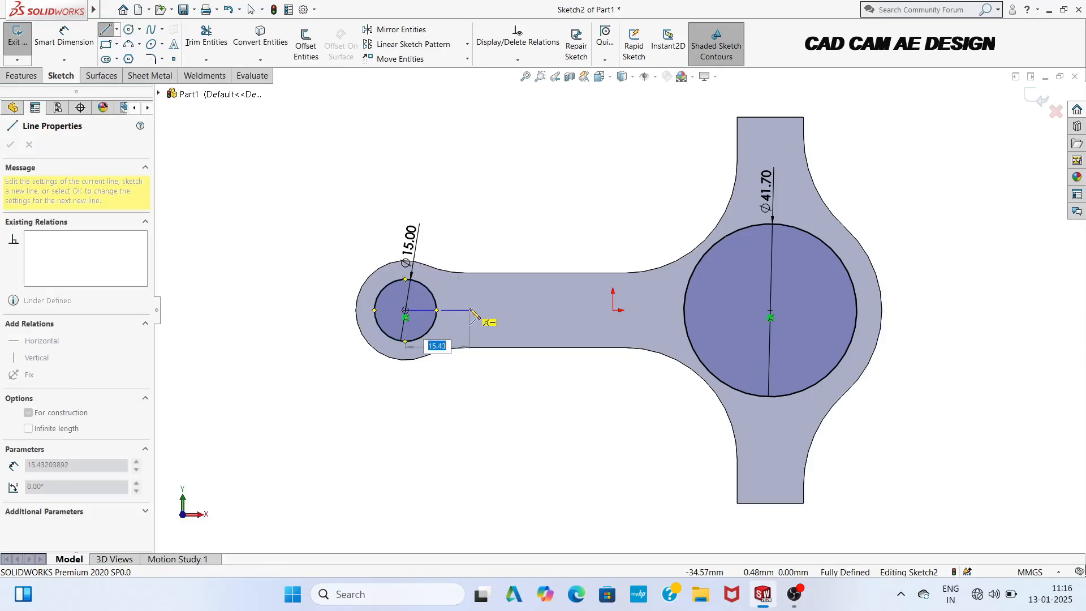
{"action": "type", "text": "22.2"}
{"action": "key", "text": "Return"}
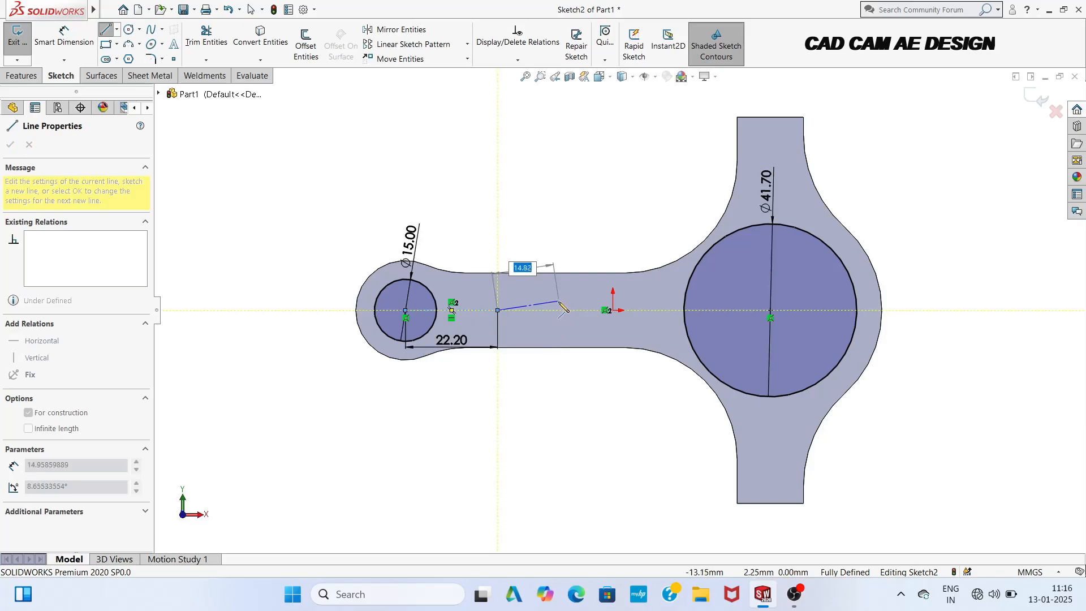
{"action": "key", "text": "Escape"}
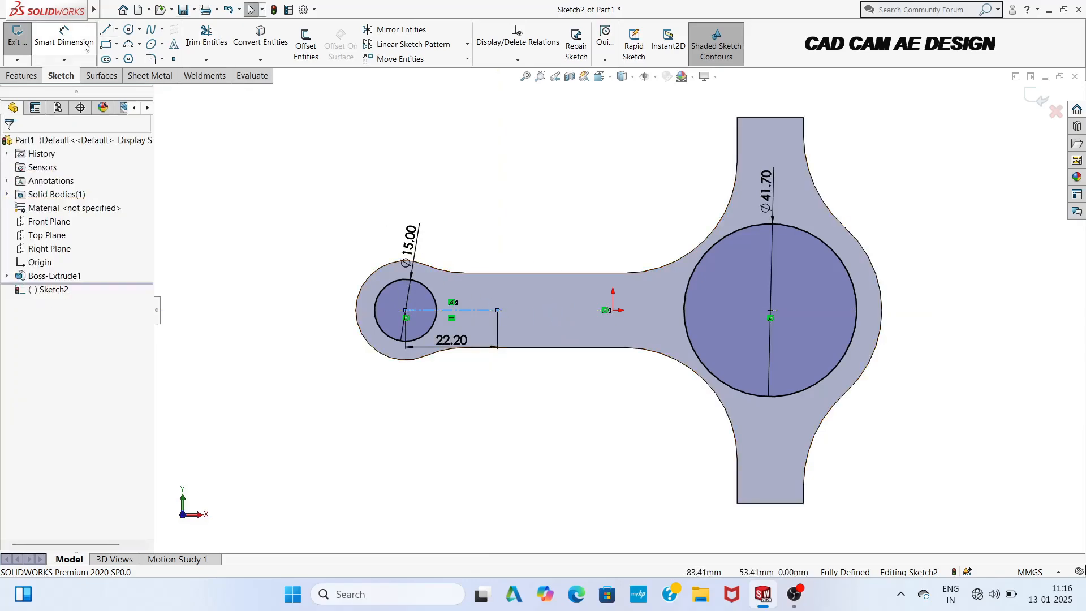
{"action": "left_click", "coordinate": [116, 59]}
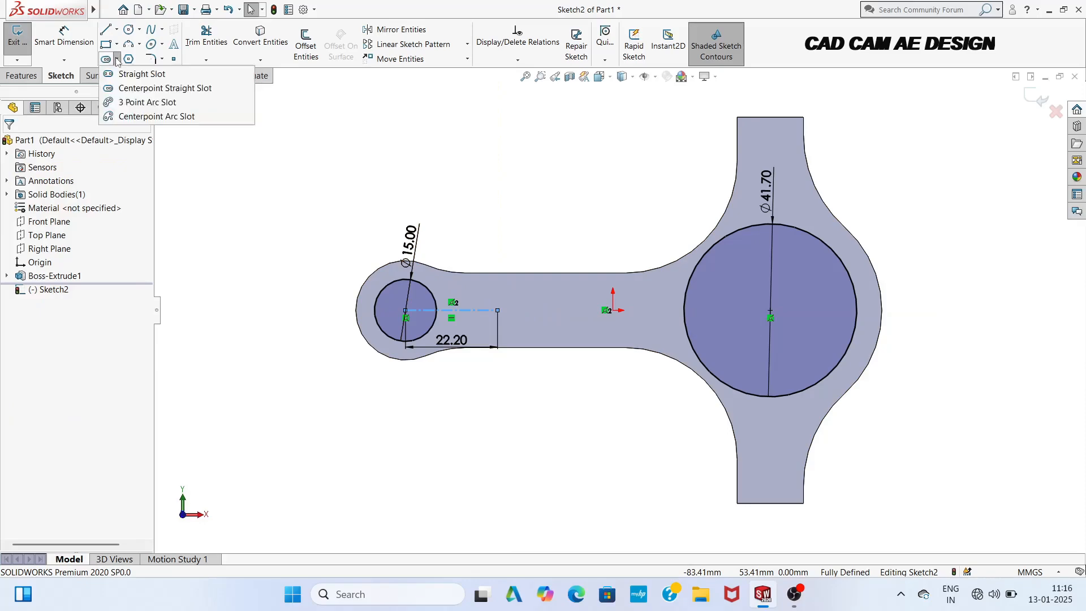
{"action": "left_click", "coordinate": [135, 89]}
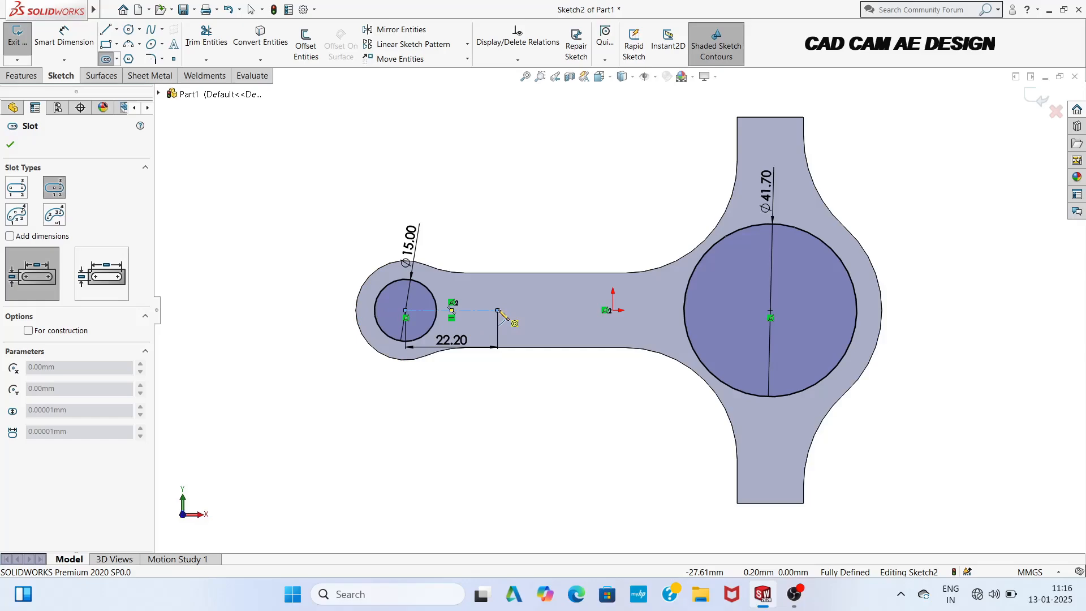
{"action": "left_click", "coordinate": [498, 310]}
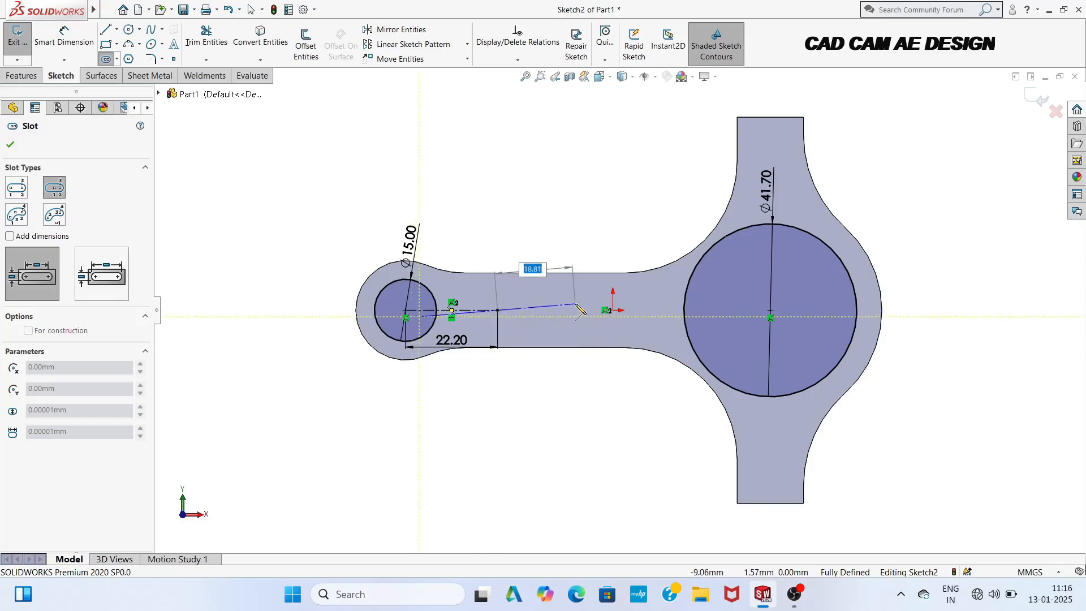
{"action": "key", "text": "Escape"}
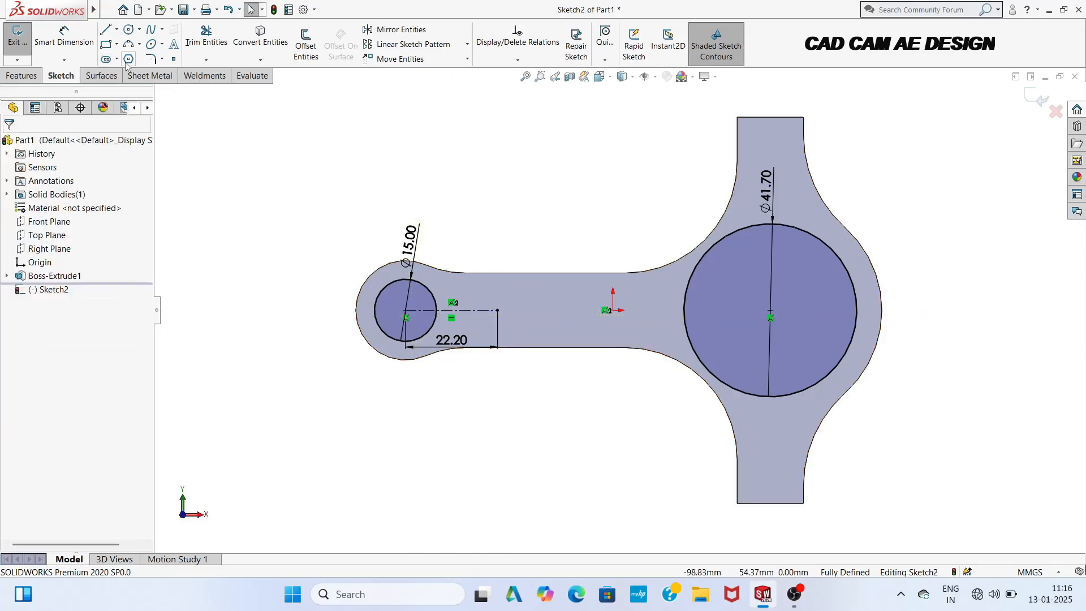
Step: Draw a horizontal straight slot from the construction line's free end, 36 mm between centres and 5 mm wide
{"action": "left_click", "coordinate": [117, 59]}
{"action": "left_click", "coordinate": [141, 71]}
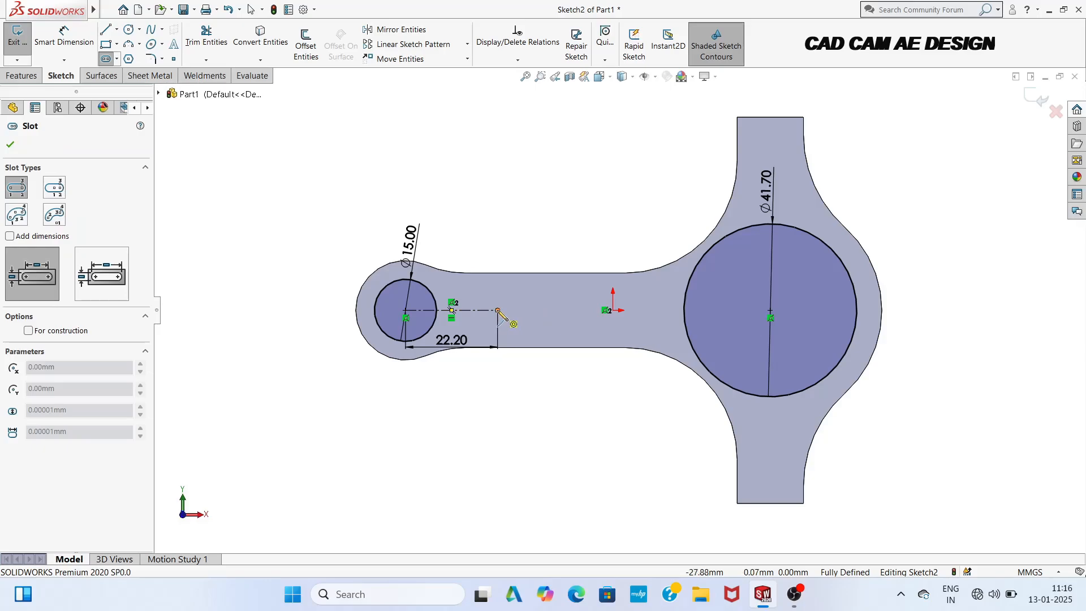
{"action": "left_click", "coordinate": [498, 310]}
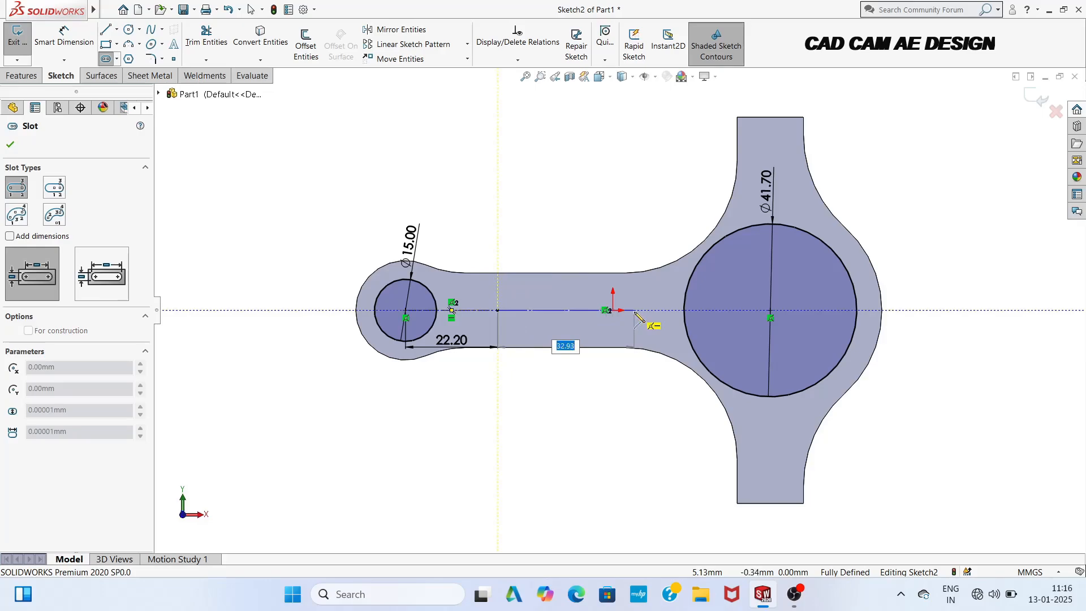
{"action": "type", "text": "36"}
{"action": "key", "text": "Return"}
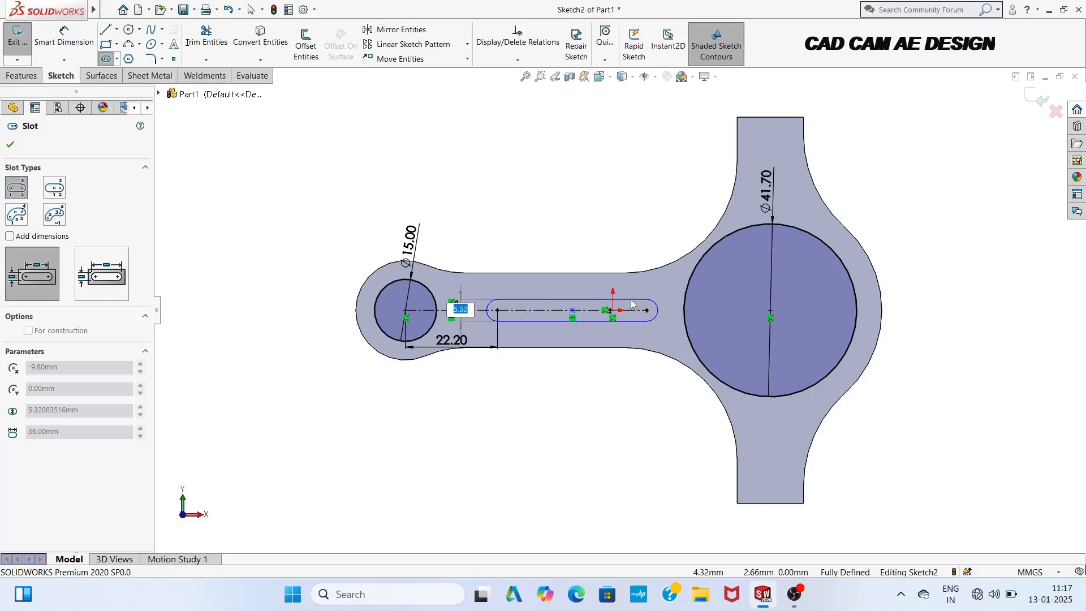
{"action": "type", "text": "5"}
{"action": "key", "text": "Return"}
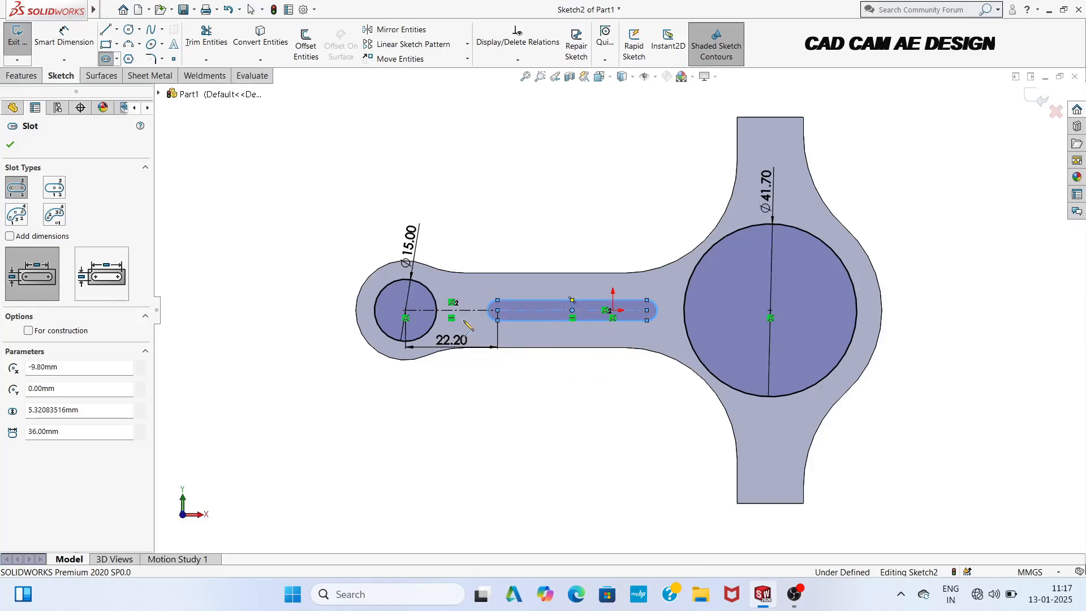
Step: Dimension the end arc of the slot nearest the small circle with a radius of 5 mm
{"action": "left_click", "coordinate": [62, 42]}
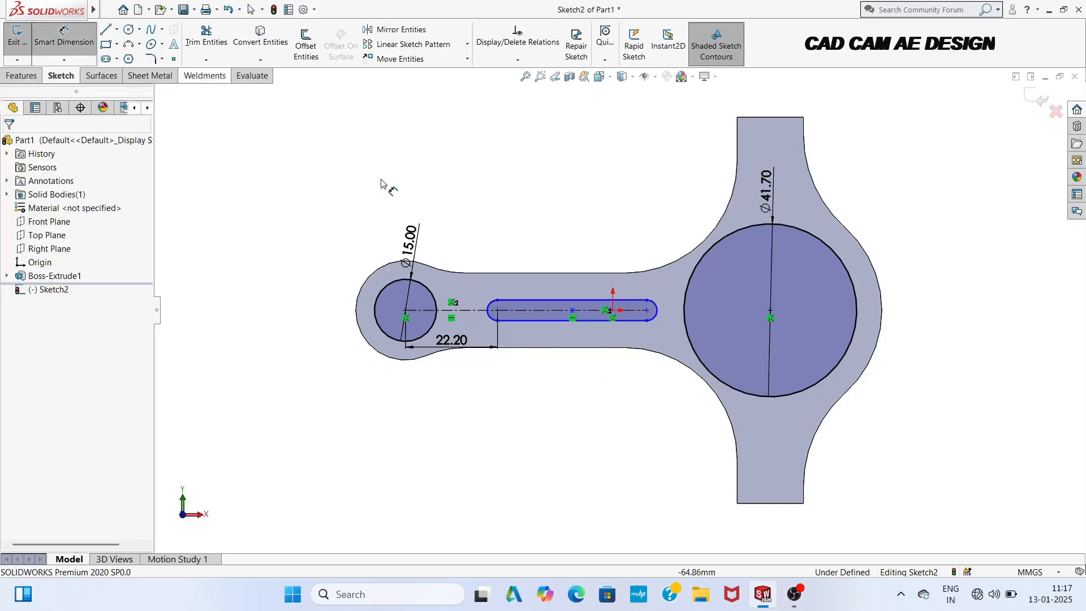
{"action": "left_click", "coordinate": [491, 308]}
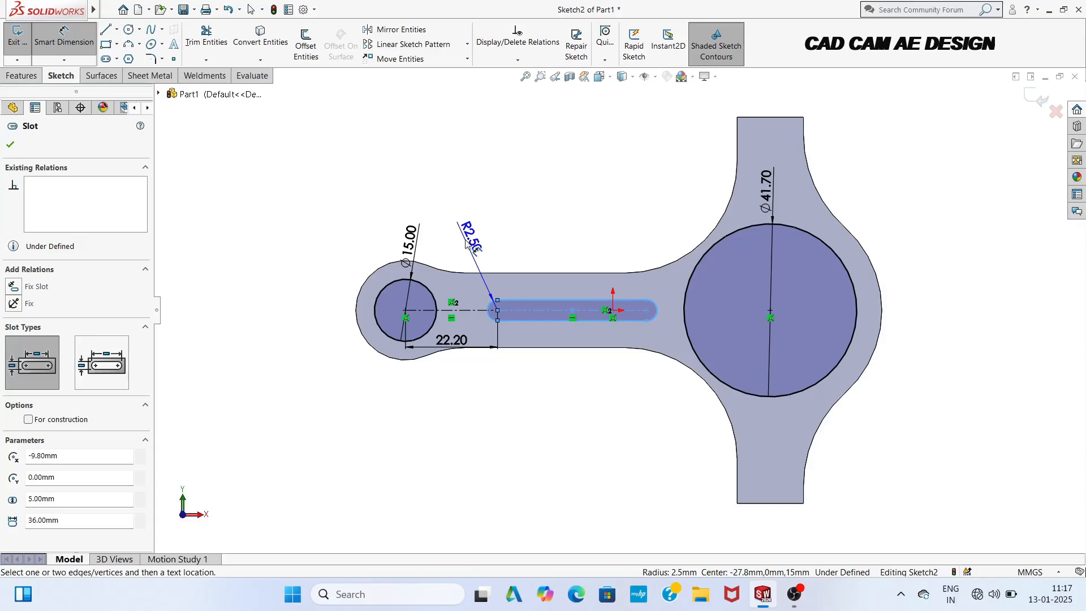
{"action": "left_click", "coordinate": [465, 242]}
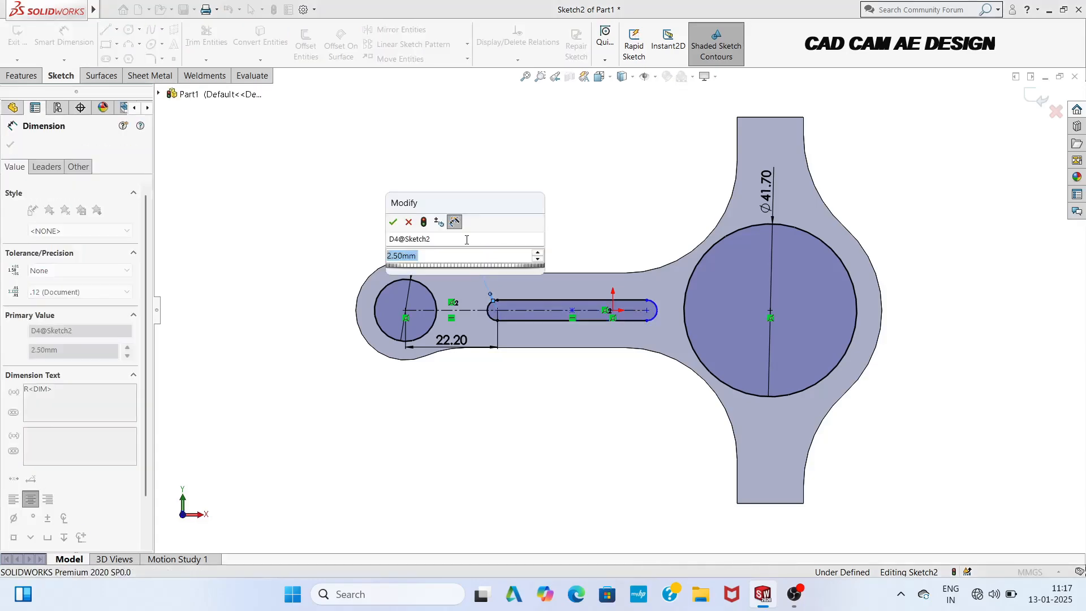
{"action": "type", "text": "5"}
{"action": "key", "text": "Return"}
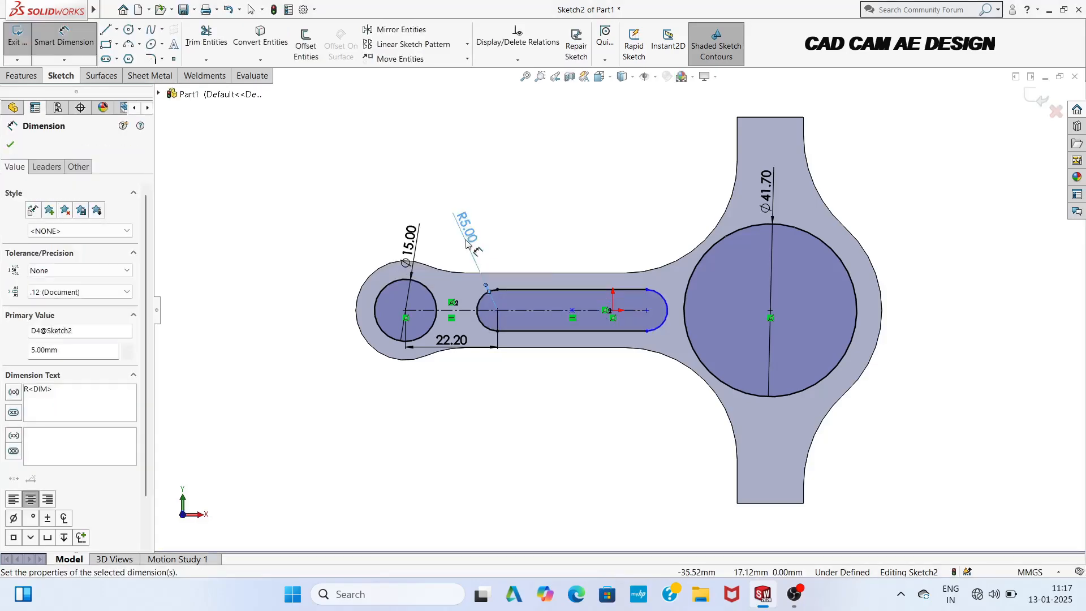
{"action": "left_click", "coordinate": [587, 199]}
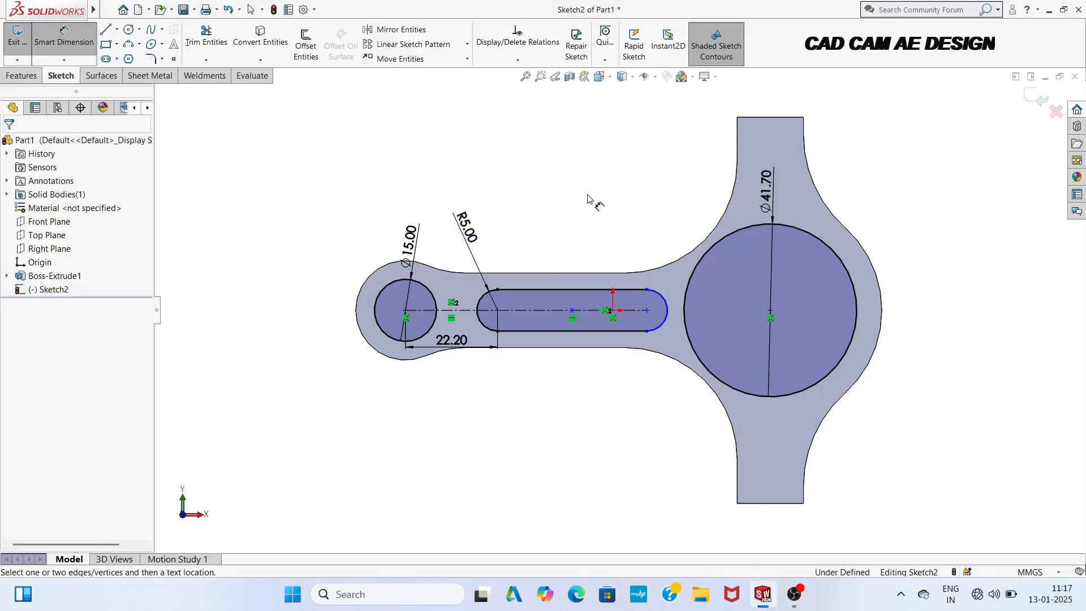
Step: Close the sketch and cut-extrude both circles and the slot with a blind depth of 15 mm
{"action": "left_click", "coordinate": [1040, 99]}
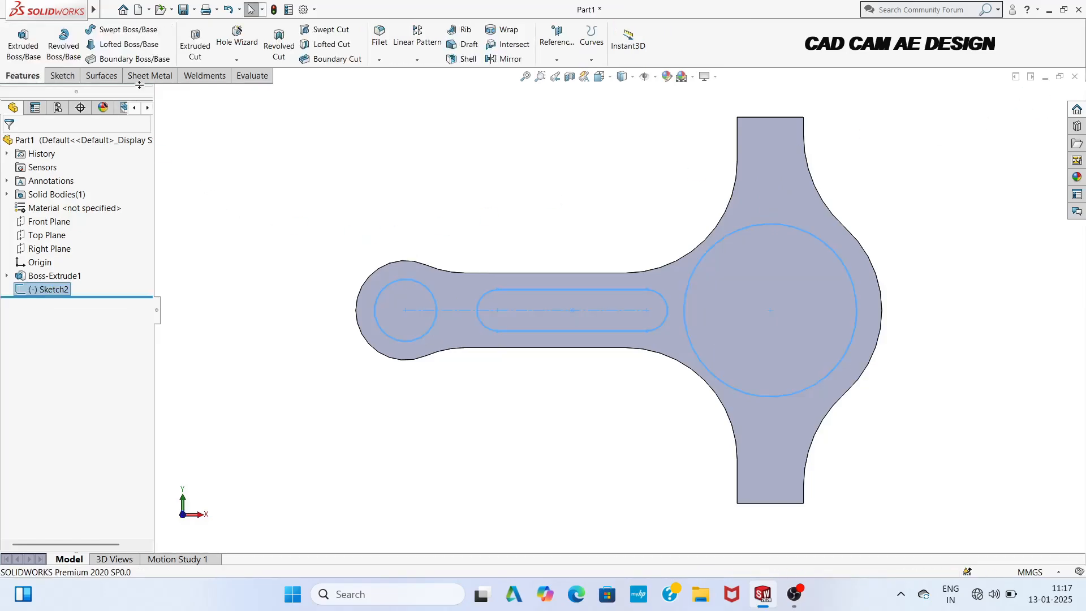
{"action": "left_click", "coordinate": [195, 42]}
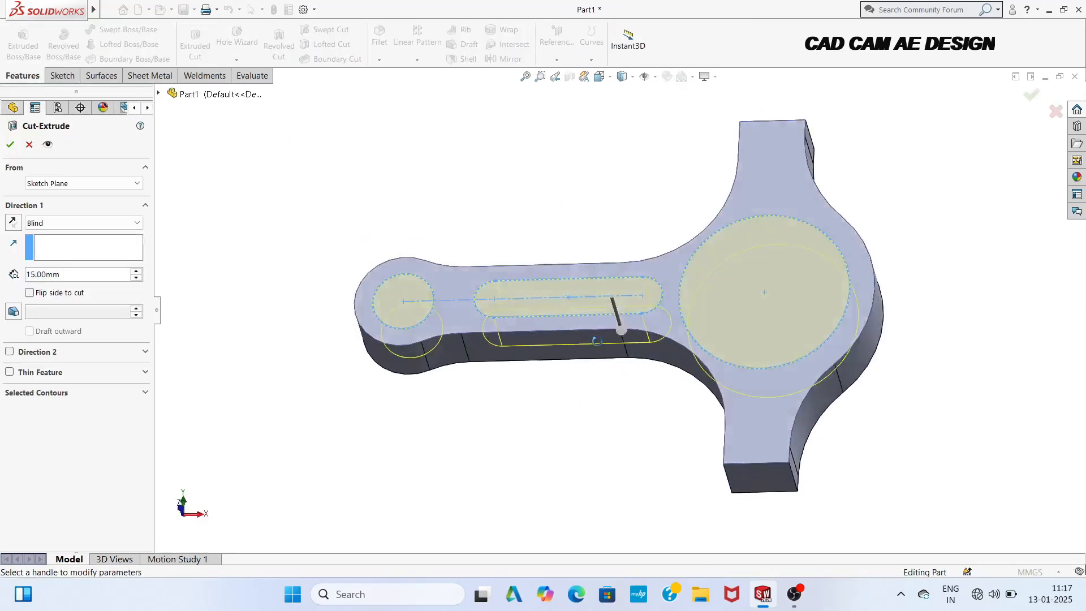
{"action": "left_click", "coordinate": [10, 145]}
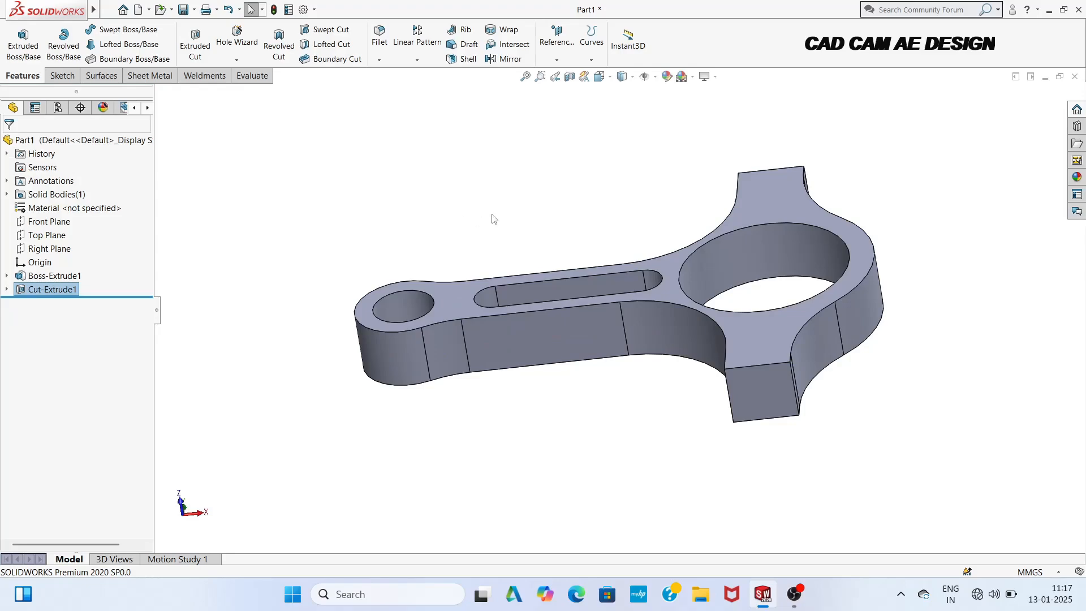
Step: Sketch an 8 mm horizontal construction line on the near lug's end face, starting from the midpoint of its side edge
{"action": "middle_click_drag", "start_coordinate": [527, 212], "coordinate": [697, 253]}
{"action": "left_click", "coordinate": [828, 290]}
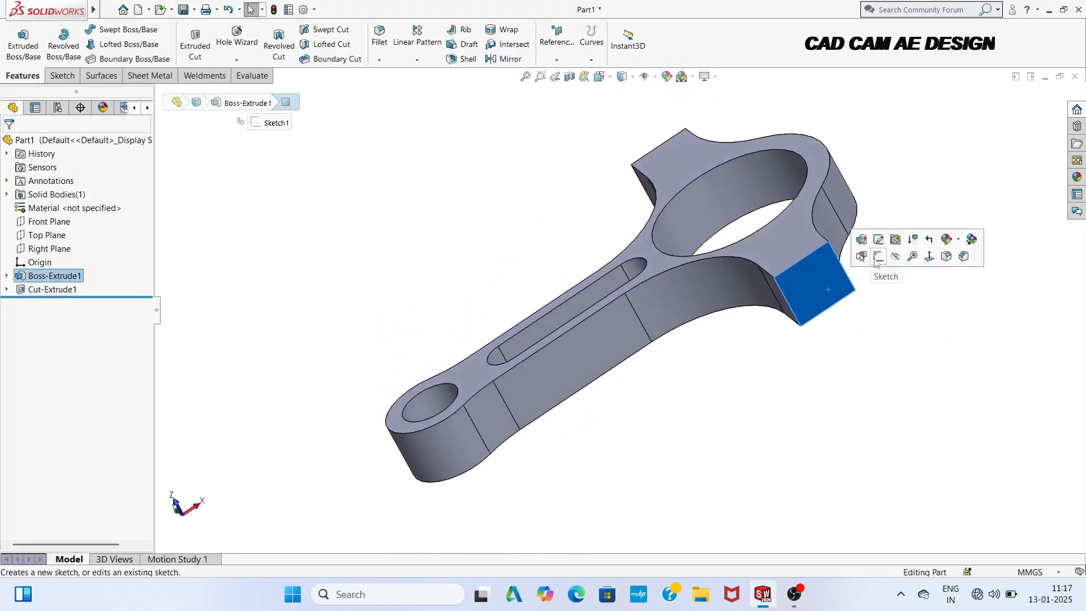
{"action": "left_click", "coordinate": [861, 260]}
{"action": "left_click", "coordinate": [600, 76]}
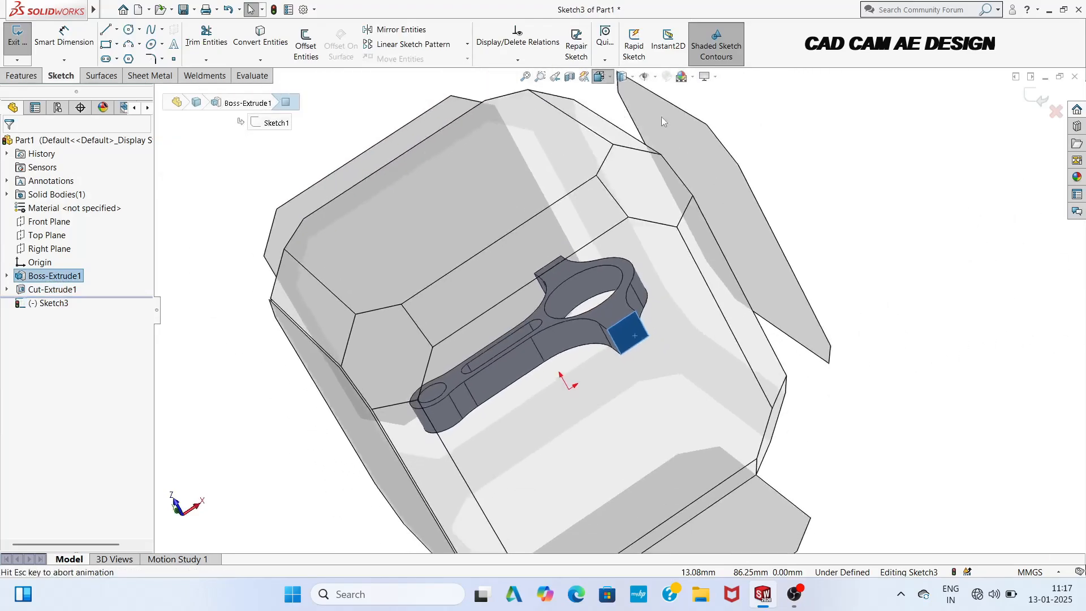
{"action": "left_click", "coordinate": [663, 142]}
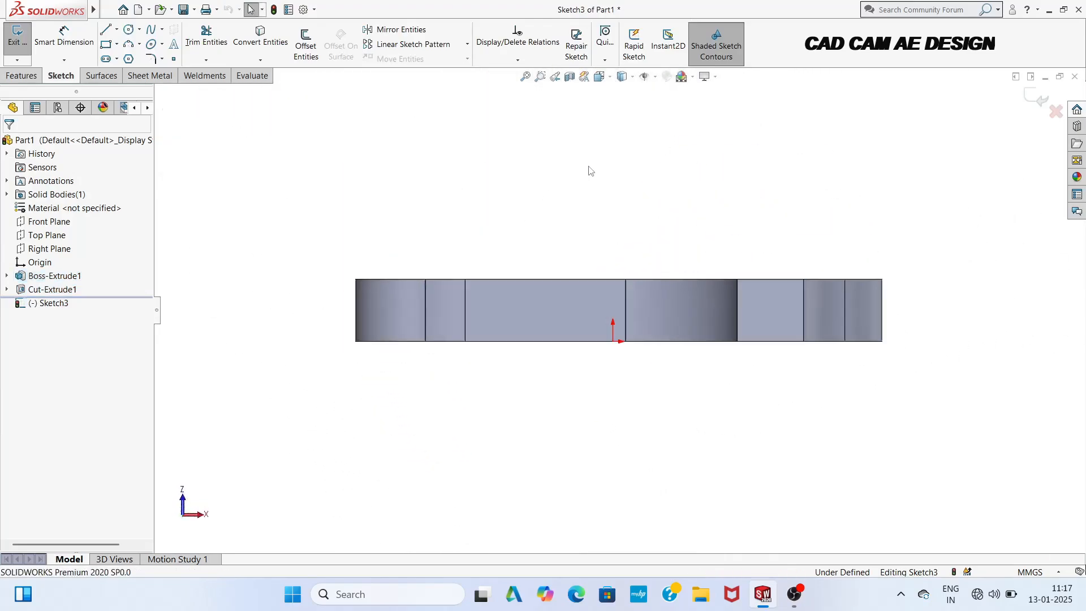
{"action": "left_click", "coordinate": [129, 30]}
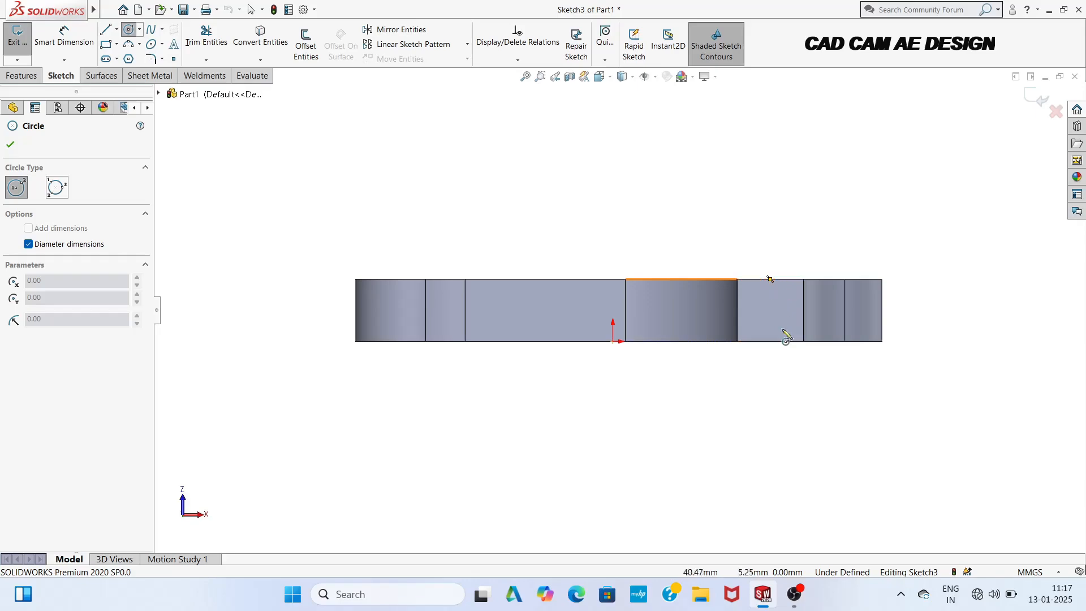
{"action": "left_click", "coordinate": [117, 30]}
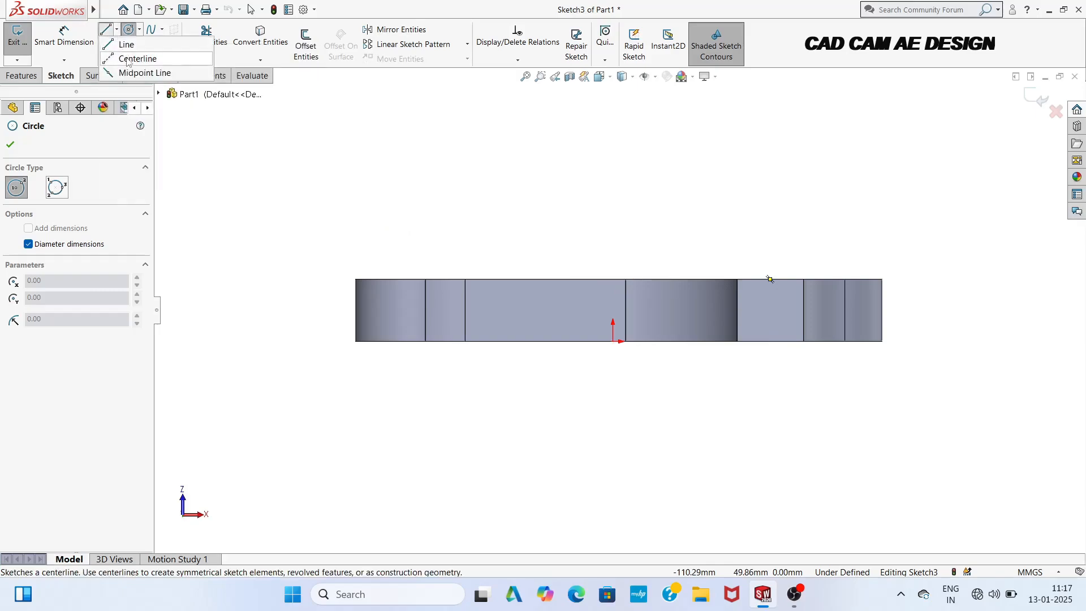
{"action": "left_click", "coordinate": [126, 60]}
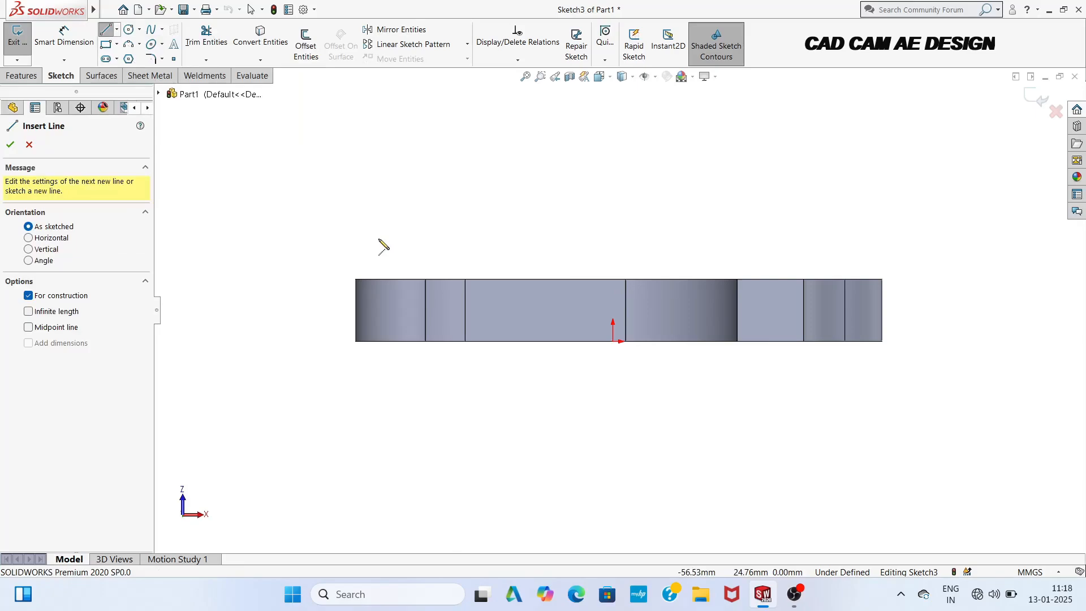
{"action": "left_click", "coordinate": [803, 310]}
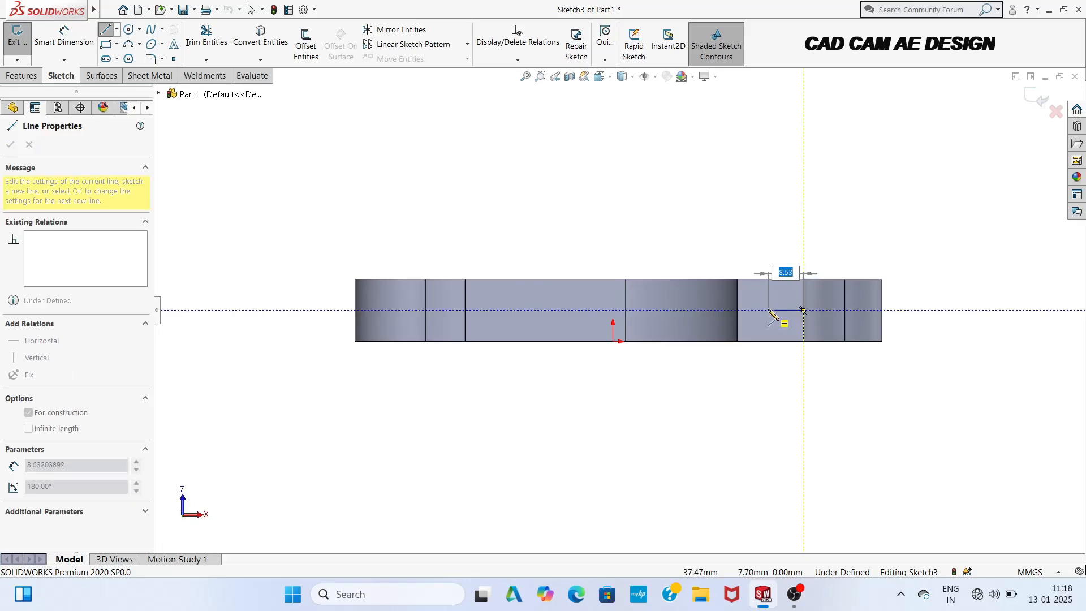
{"action": "key", "text": "Return"}
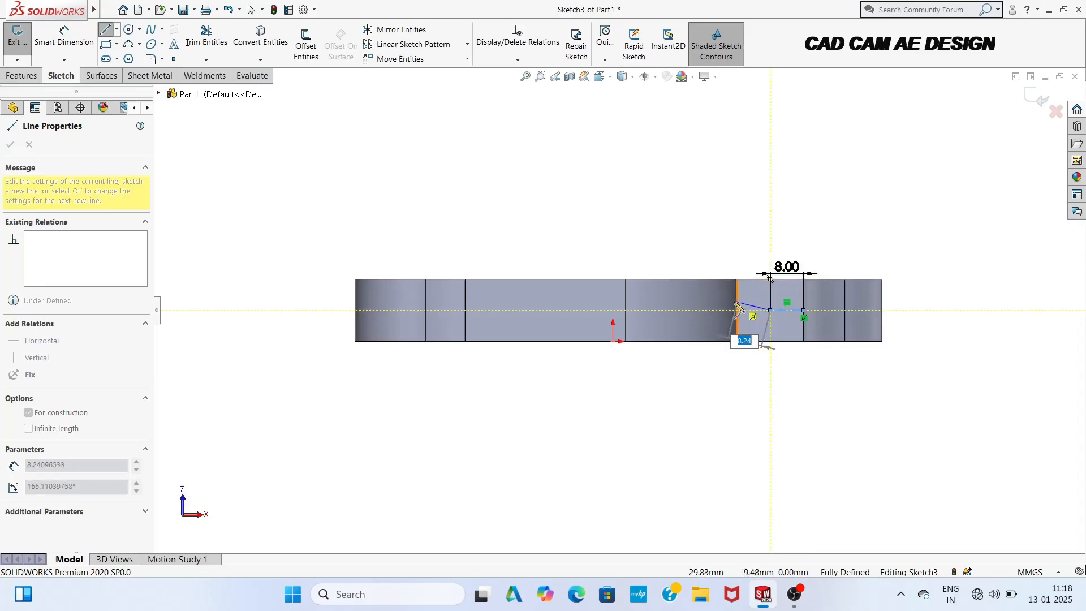
{"action": "key", "text": "Escape"}
{"action": "key", "text": "Escape"}
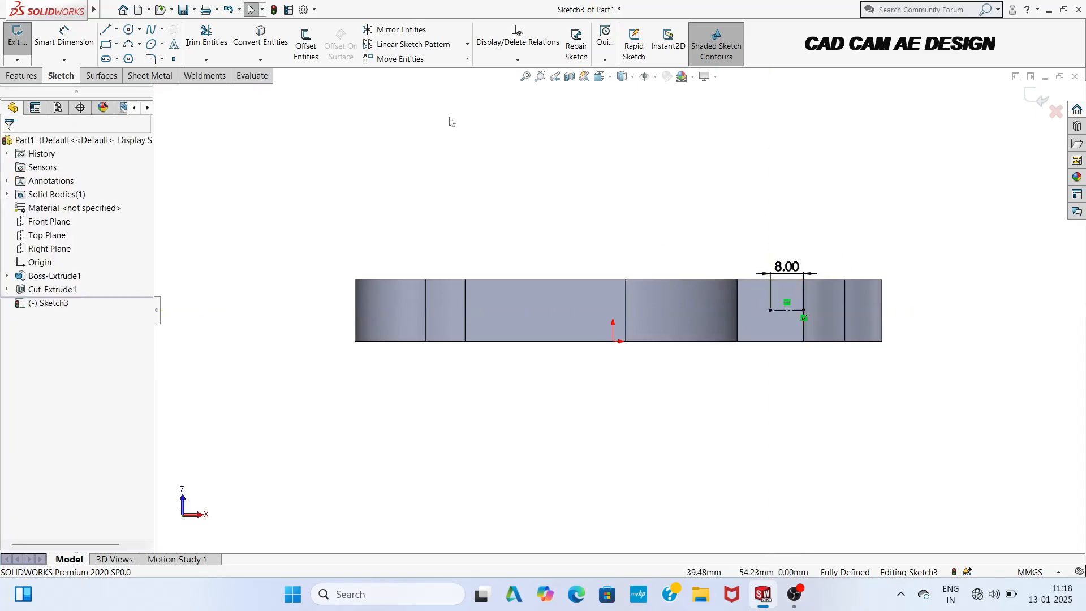
Step: Draw a 10 mm diameter circle centred on the construction line's free end and close the sketch
{"action": "left_click", "coordinate": [129, 30]}
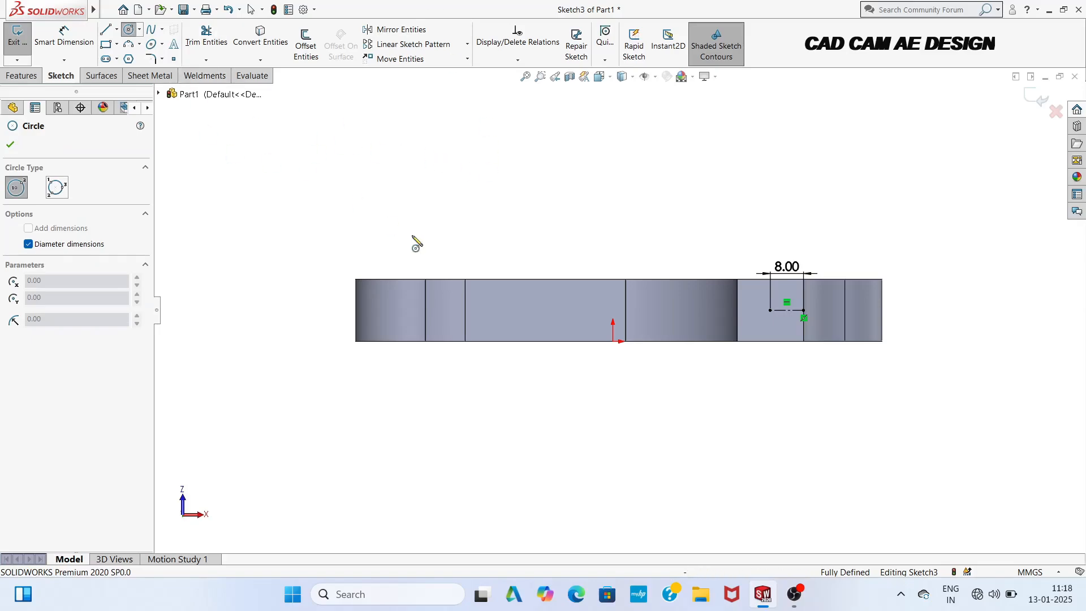
{"action": "left_click", "coordinate": [770, 310]}
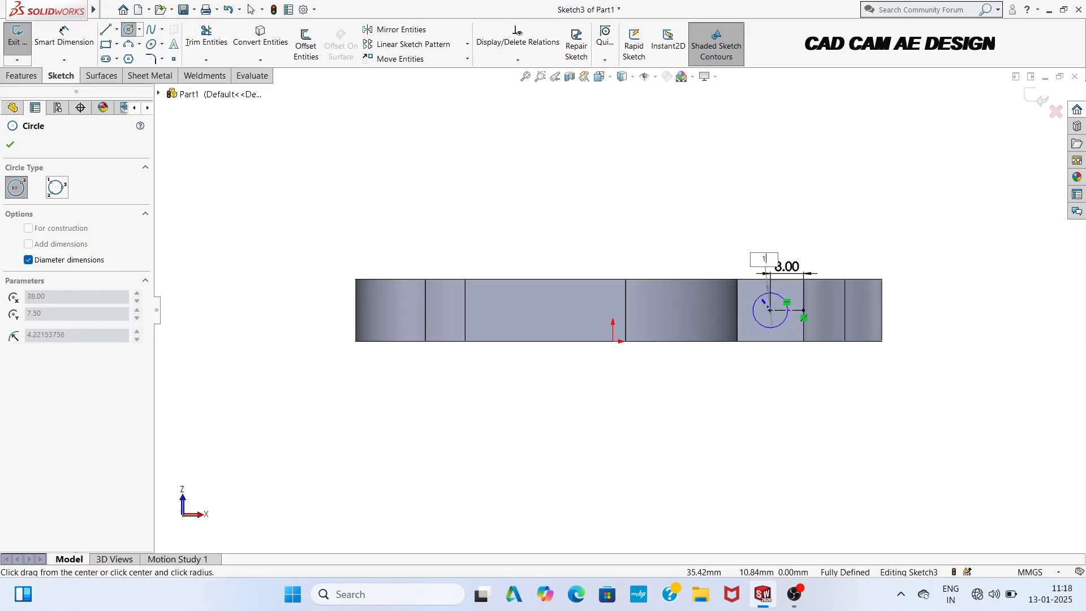
{"action": "type", "text": "10"}
{"action": "key", "text": "Return"}
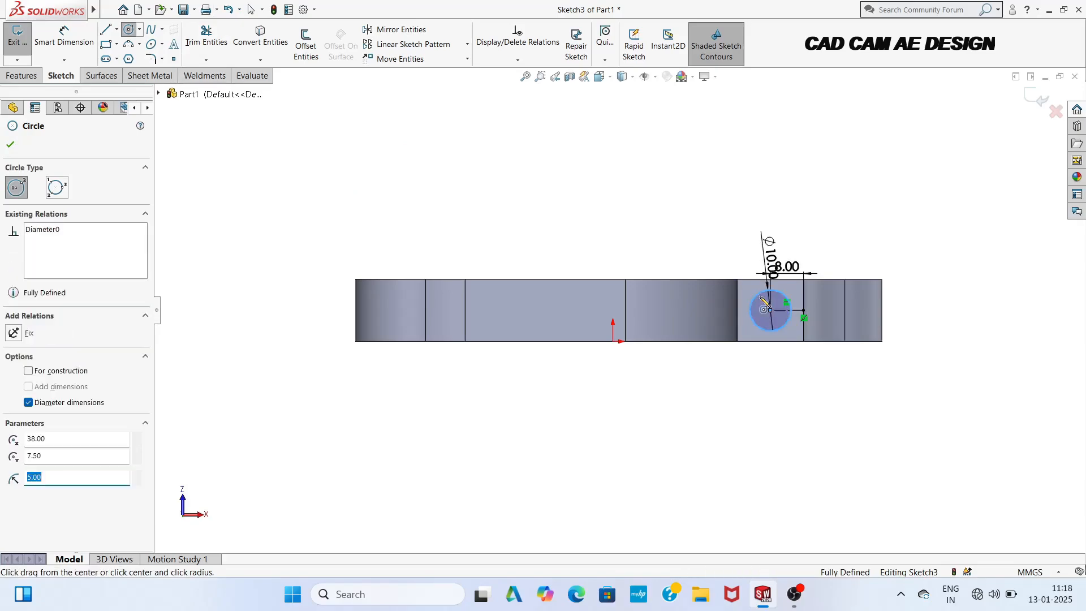
{"action": "left_click", "coordinate": [1038, 98]}
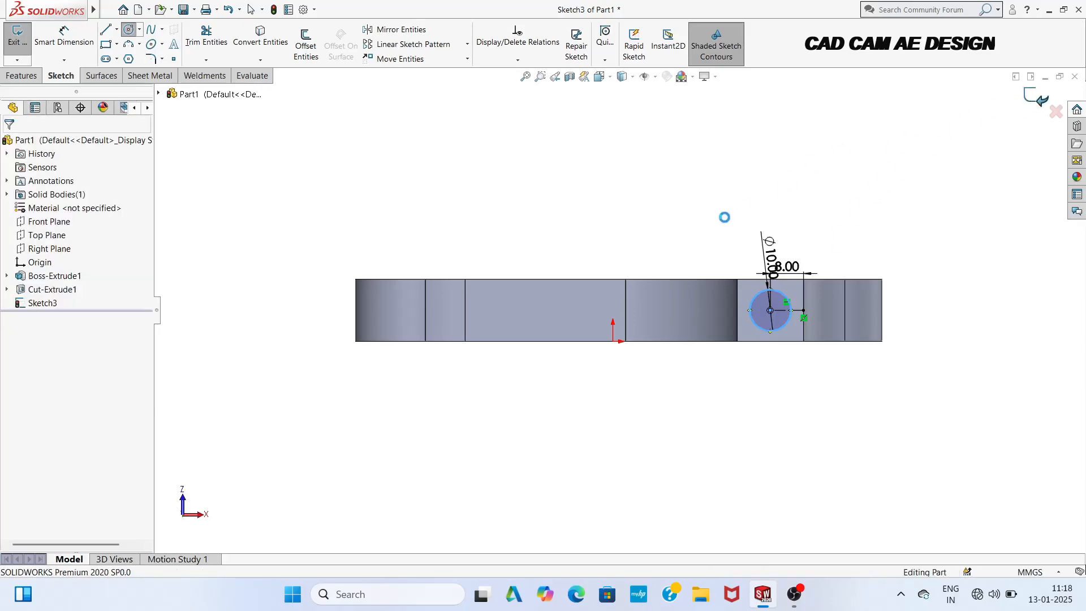
Step: Cut-extrude the lug circle with the Through All end condition so it passes through both lugs
{"action": "middle_click_drag", "start_coordinate": [671, 208], "coordinate": [667, 296]}
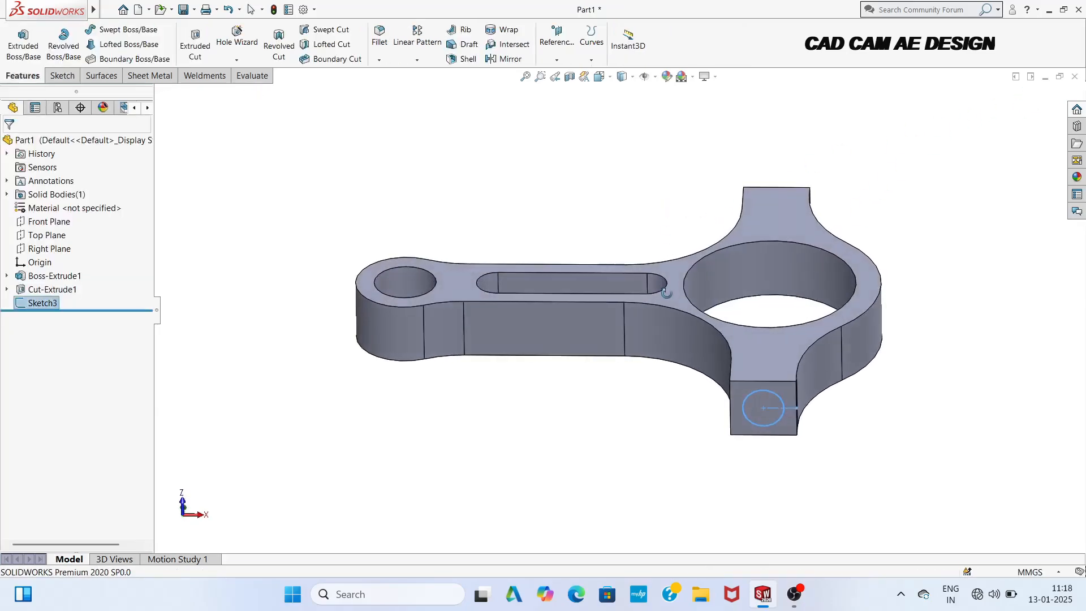
{"action": "left_click", "coordinate": [195, 45]}
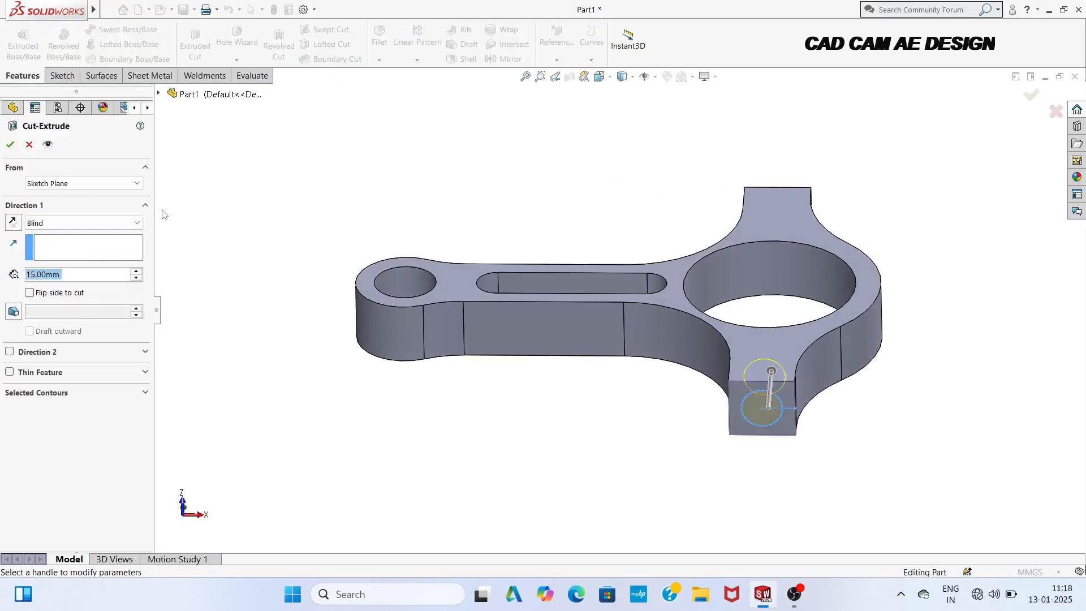
{"action": "left_click", "coordinate": [129, 224]}
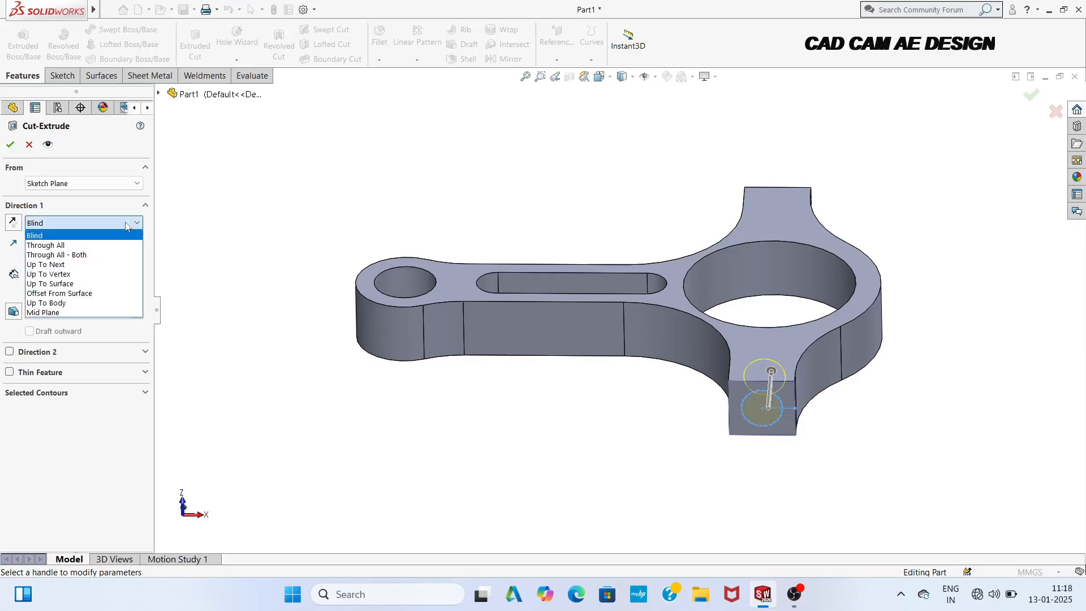
{"action": "left_click", "coordinate": [100, 247]}
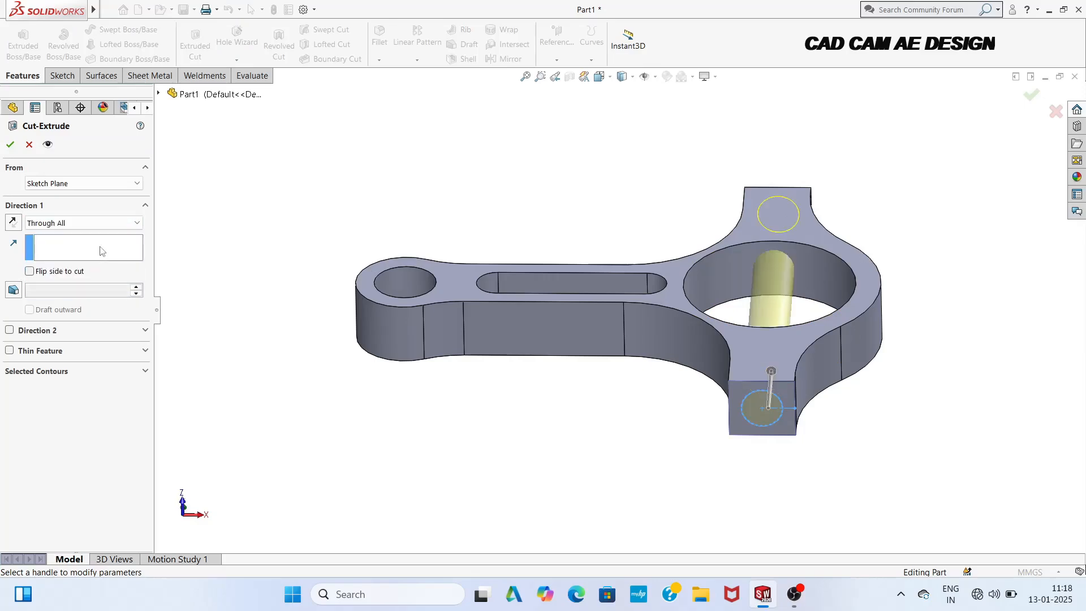
{"action": "middle_click_drag", "start_coordinate": [853, 199], "coordinate": [778, 193]}
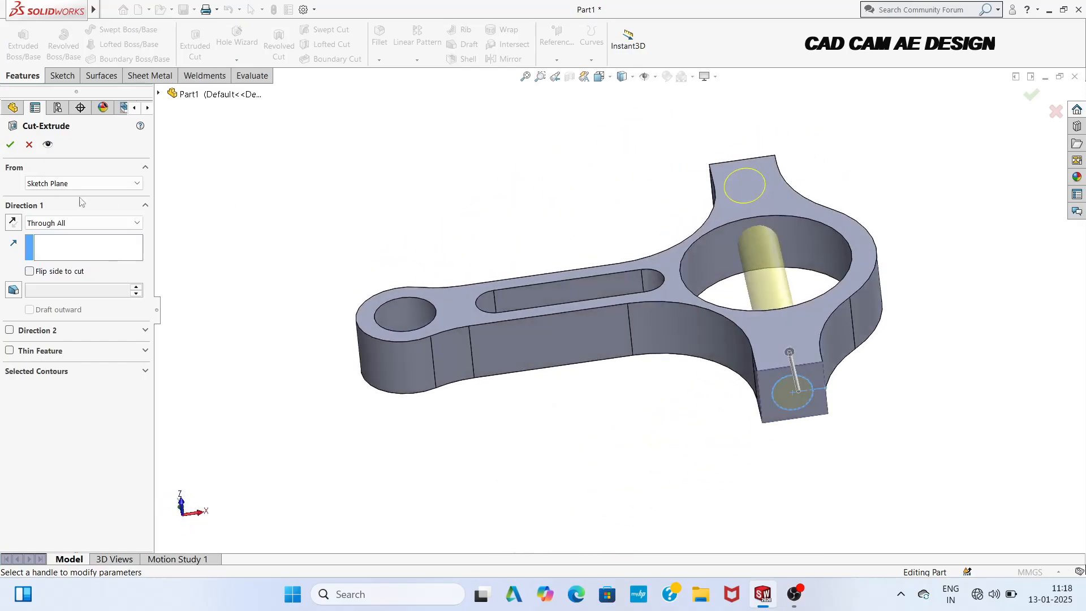
{"action": "left_click", "coordinate": [11, 146]}
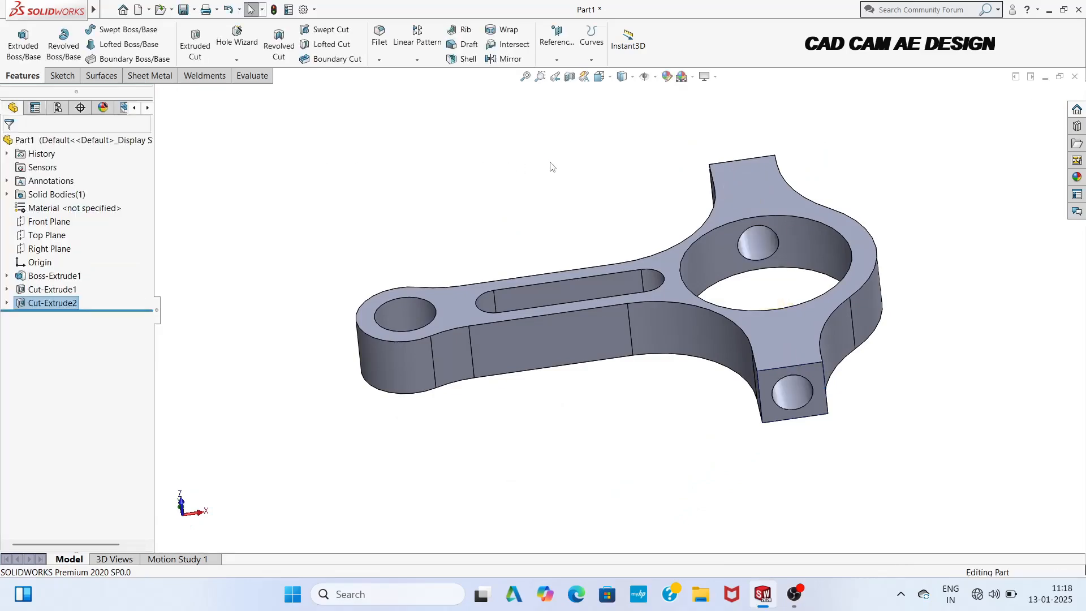
Step: Apply the standard pure blue colour to the through-hole cut in the lugs
{"action": "middle_click_drag", "start_coordinate": [551, 164], "coordinate": [562, 109]}
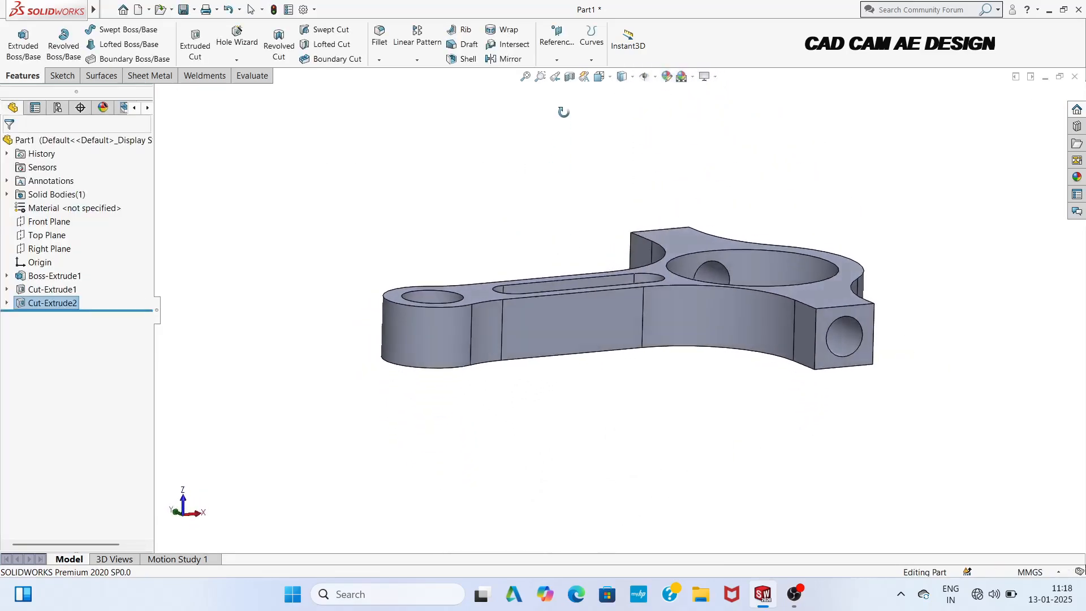
{"action": "middle_click_drag", "start_coordinate": [681, 411], "coordinate": [594, 432]}
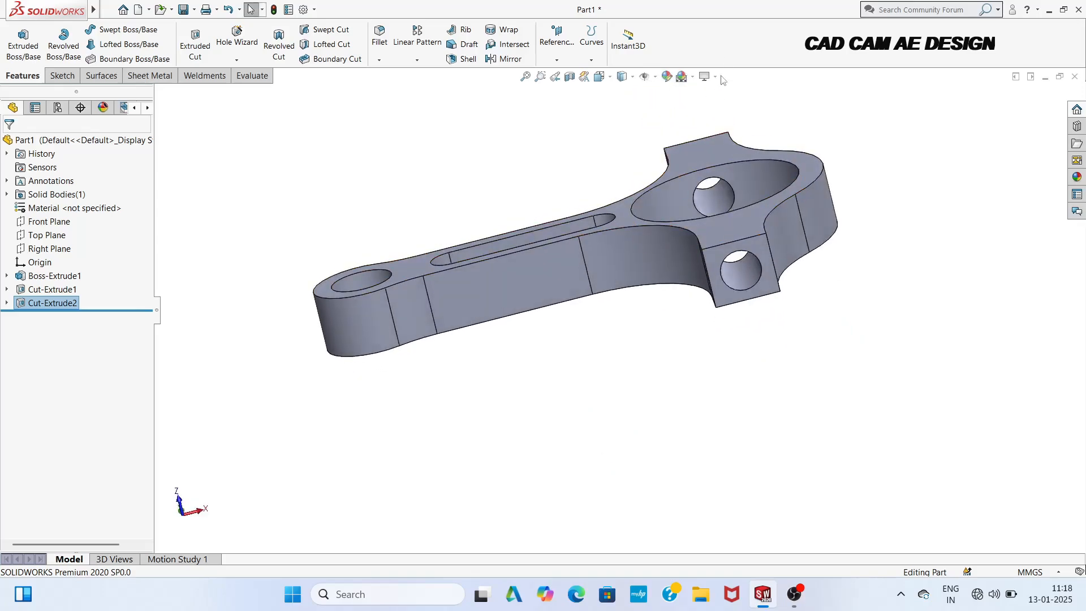
{"action": "left_click", "coordinate": [667, 76]}
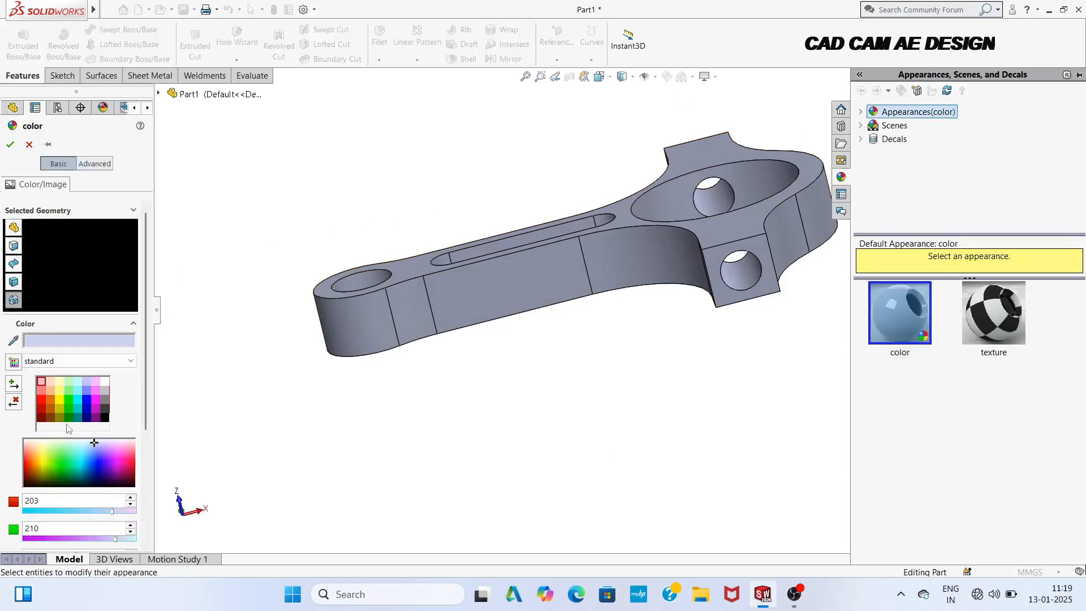
{"action": "left_click", "coordinate": [86, 400]}
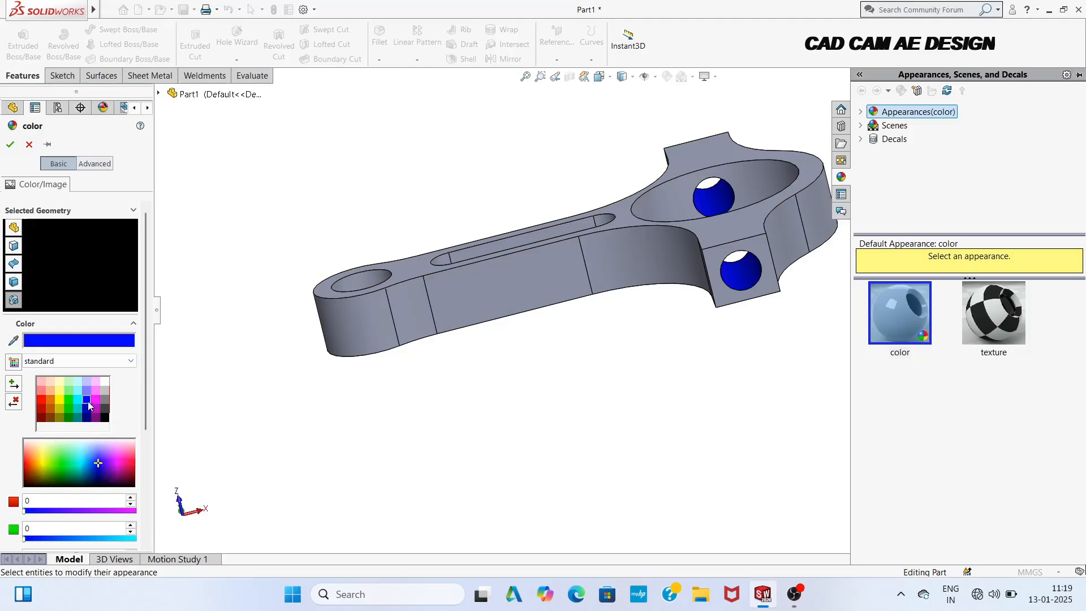
{"action": "left_click", "coordinate": [11, 145]}
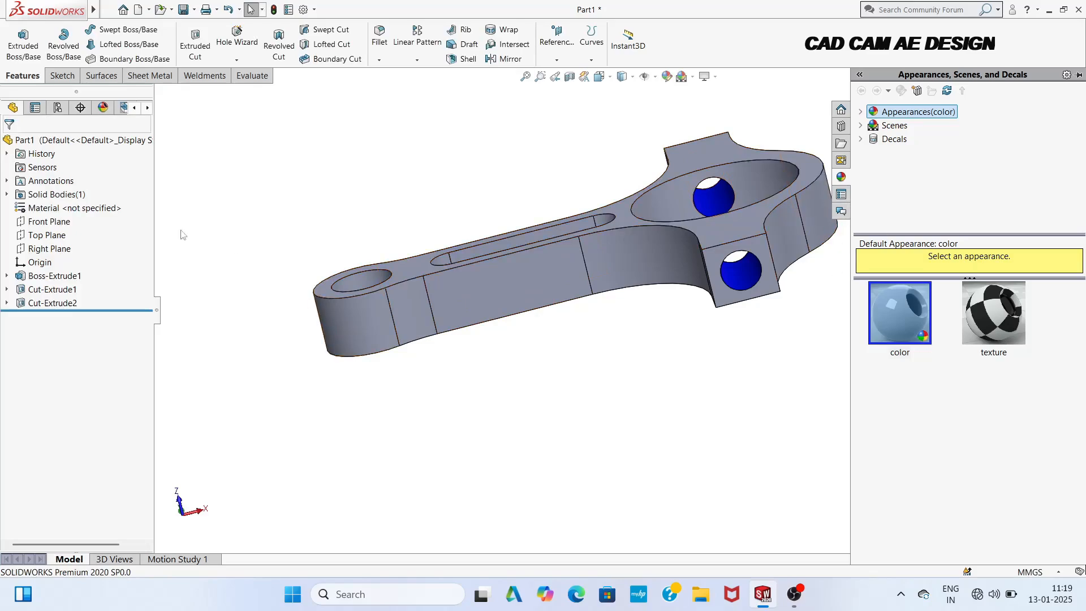
Step: Try to apply a standard green colour to the box-selected edges of the part
{"action": "left_click", "coordinate": [372, 190]}
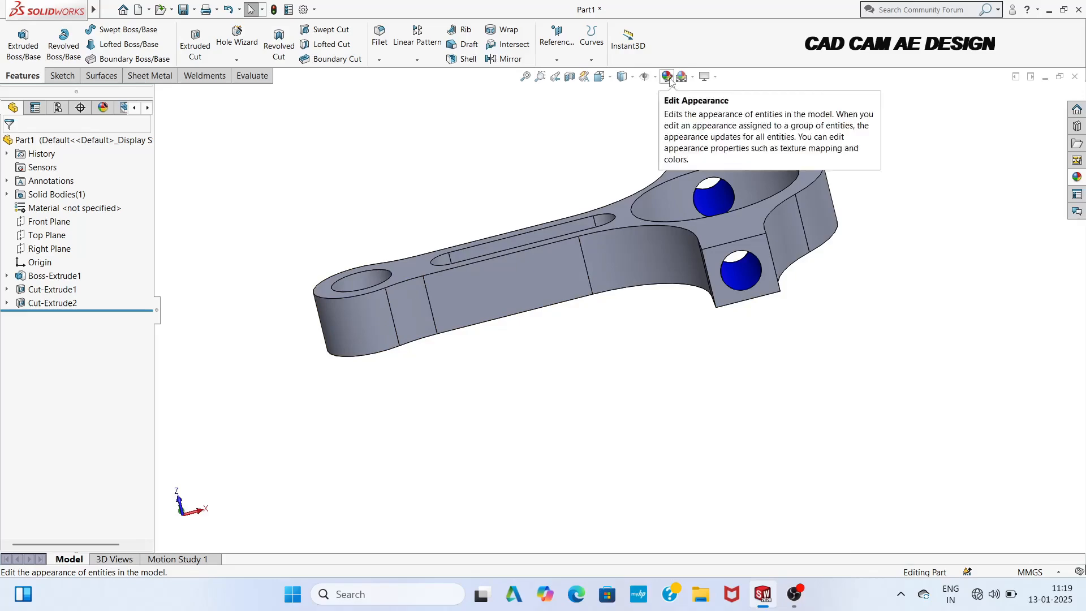
{"action": "left_click_drag", "start_coordinate": [258, 194], "coordinate": [903, 367]}
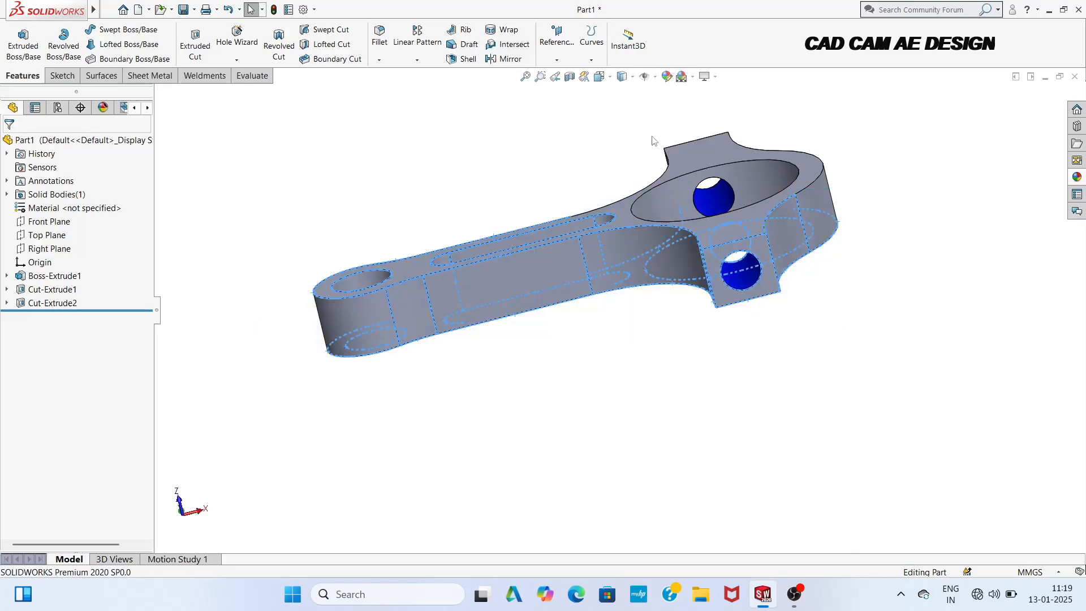
{"action": "left_click", "coordinate": [668, 77]}
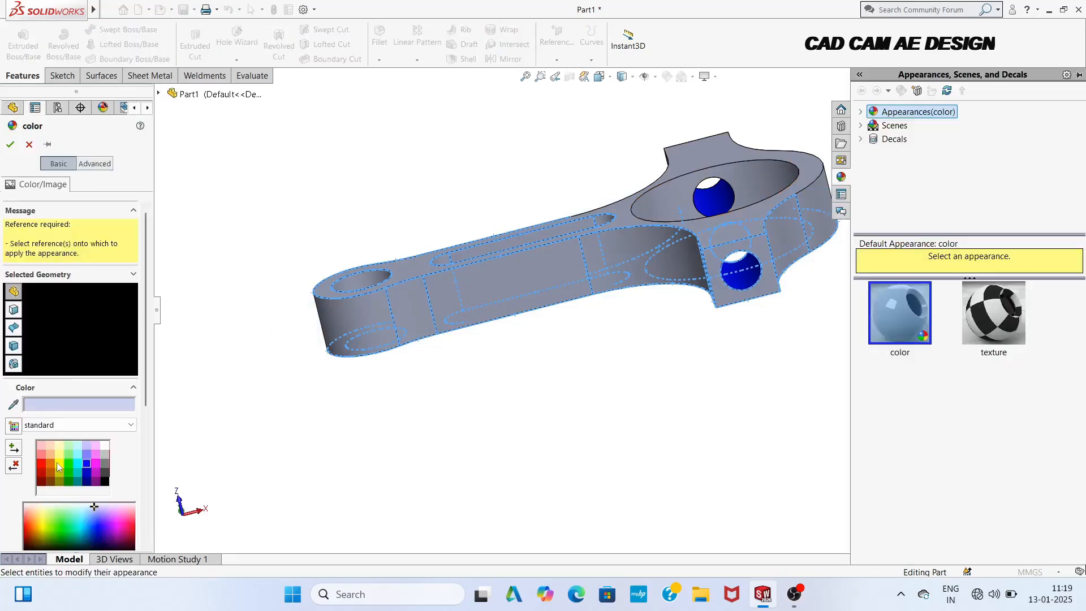
{"action": "left_click", "coordinate": [68, 477]}
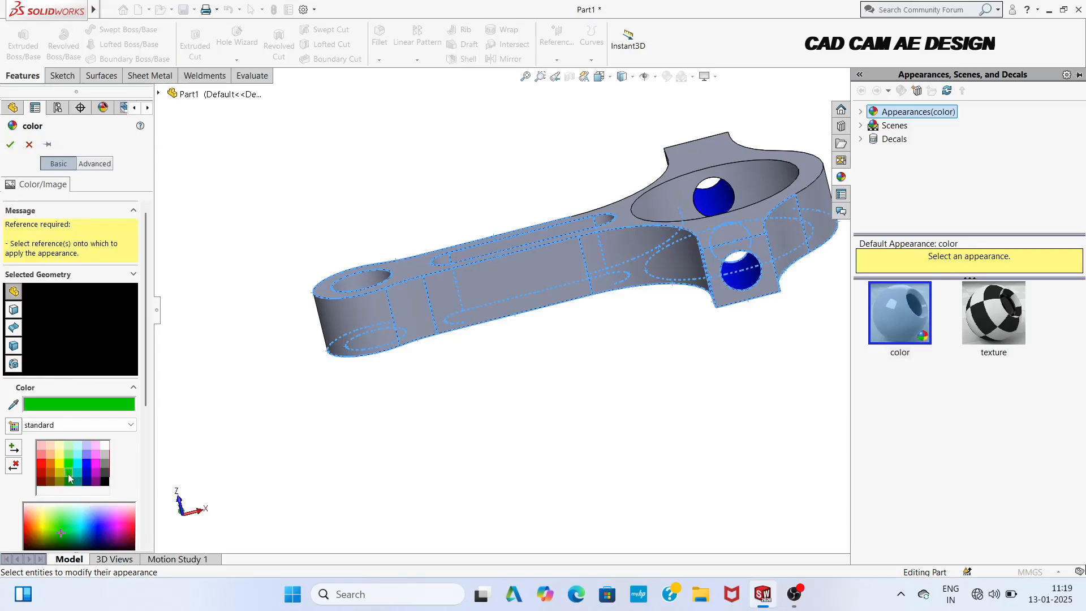
{"action": "left_click", "coordinate": [10, 145]}
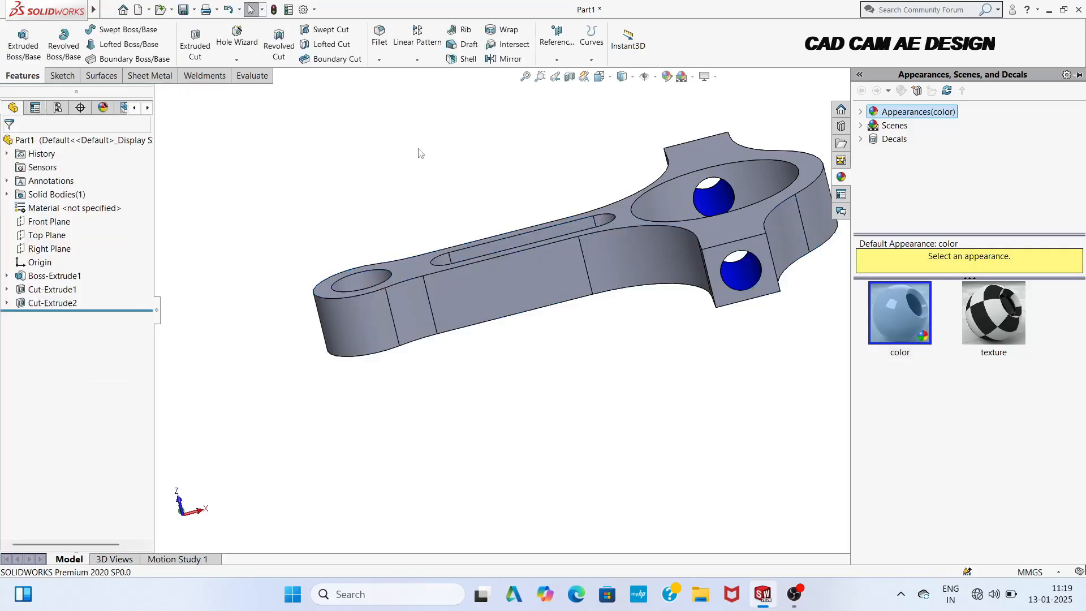
Step: Apply the standard cyan colour to the upper and lower flat faces of the connecting rod
{"action": "middle_click_drag", "start_coordinate": [437, 148], "coordinate": [468, 191]}
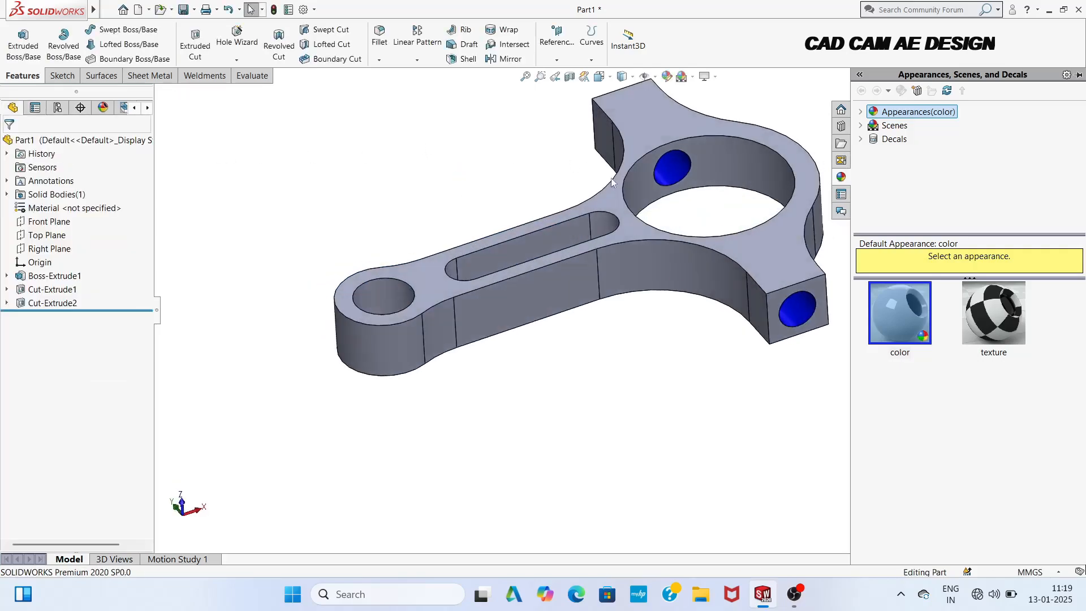
{"action": "scroll", "coordinate": [611, 182], "scroll_direction": "up", "scroll_amount": 3}
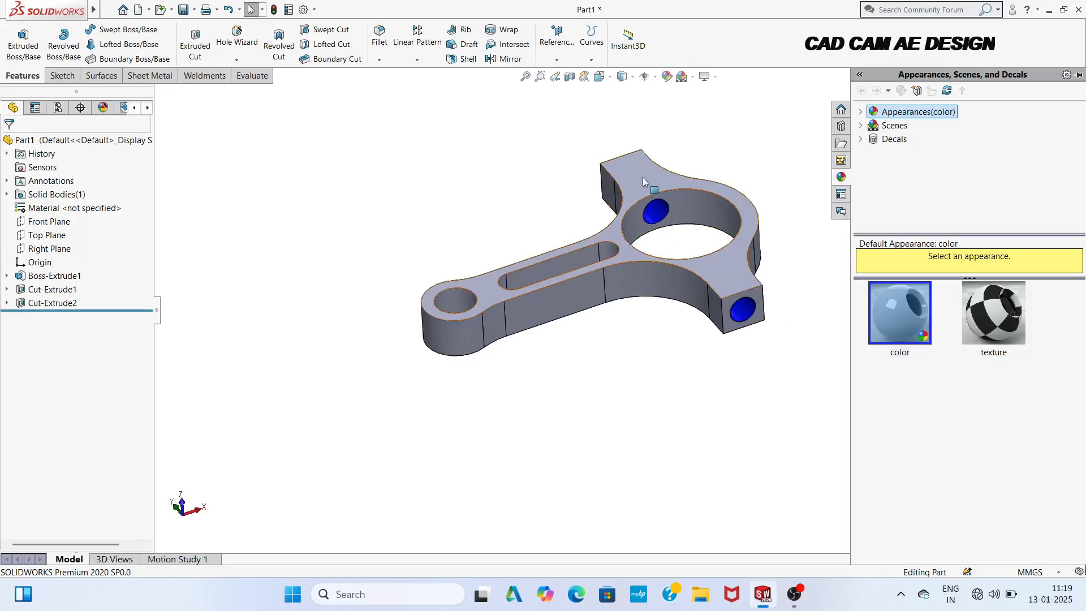
{"action": "left_click", "coordinate": [644, 179]}
{"action": "middle_click_drag", "start_coordinate": [557, 417], "coordinate": [548, 240]}
{"action": "left_click", "coordinate": [651, 208]}
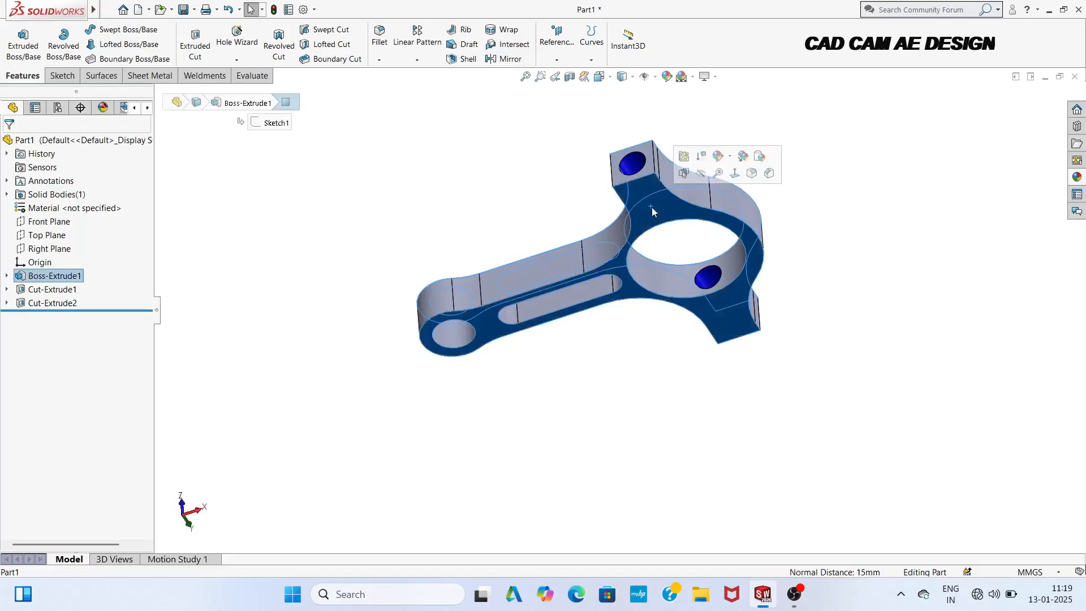
{"action": "middle_click_drag", "start_coordinate": [545, 196], "coordinate": [640, 306]}
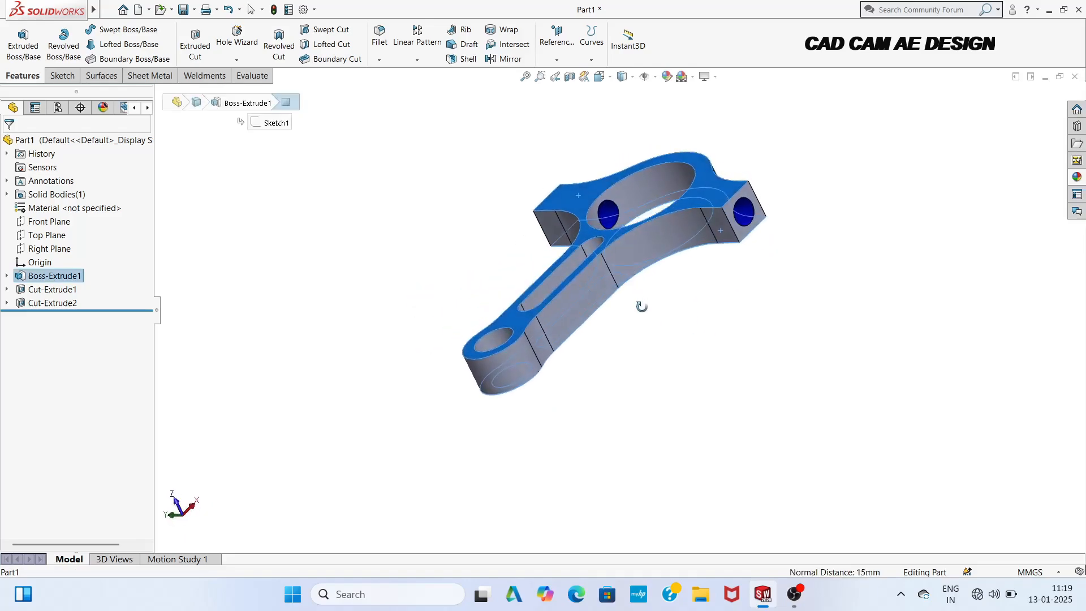
{"action": "left_click", "coordinate": [667, 76]}
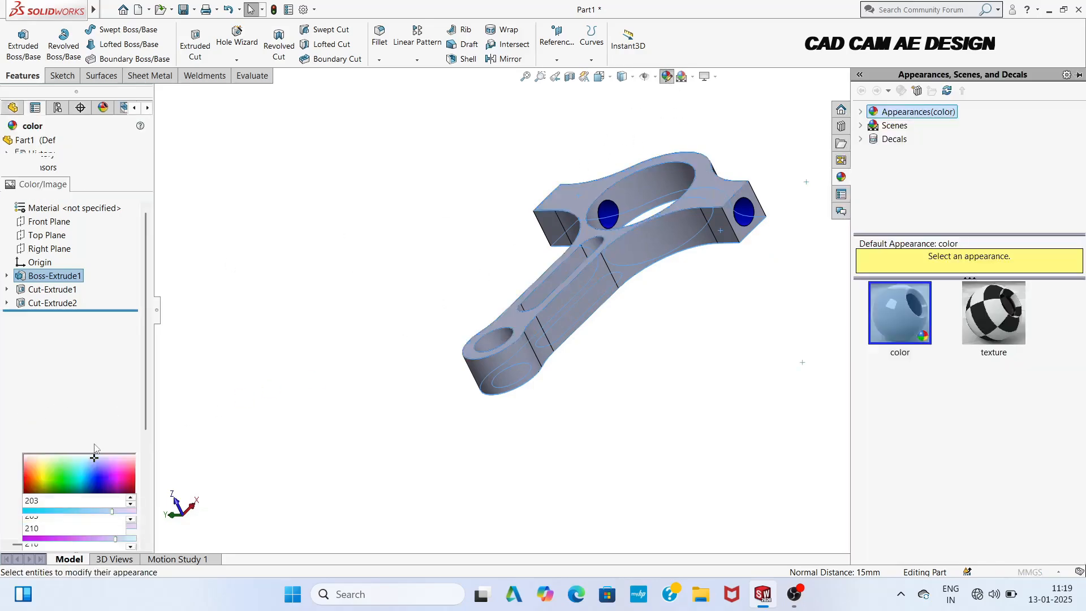
{"action": "left_click", "coordinate": [40, 462]}
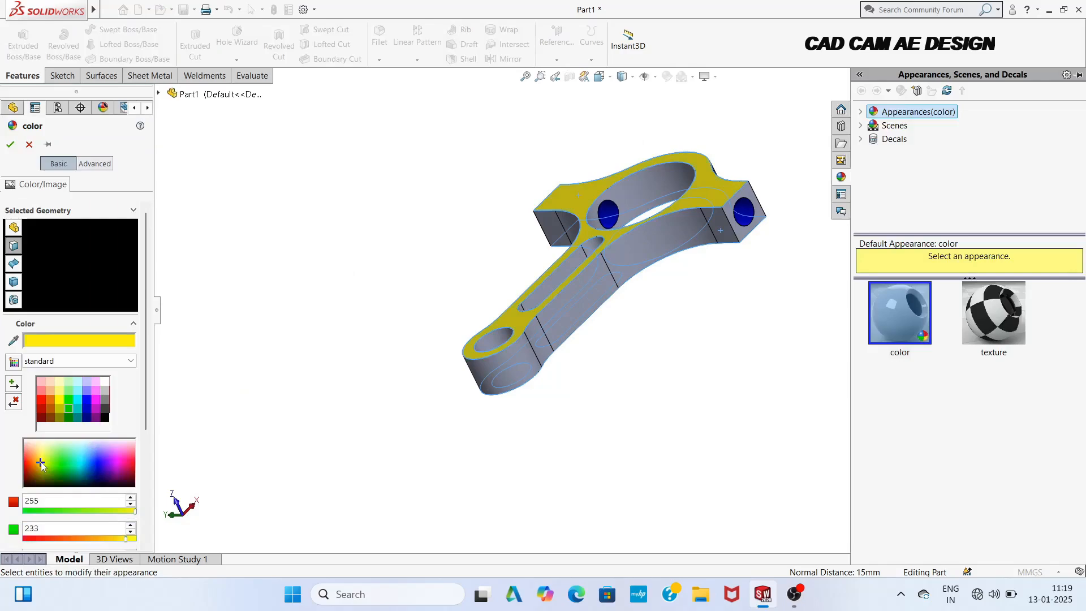
{"action": "left_click", "coordinate": [58, 393]}
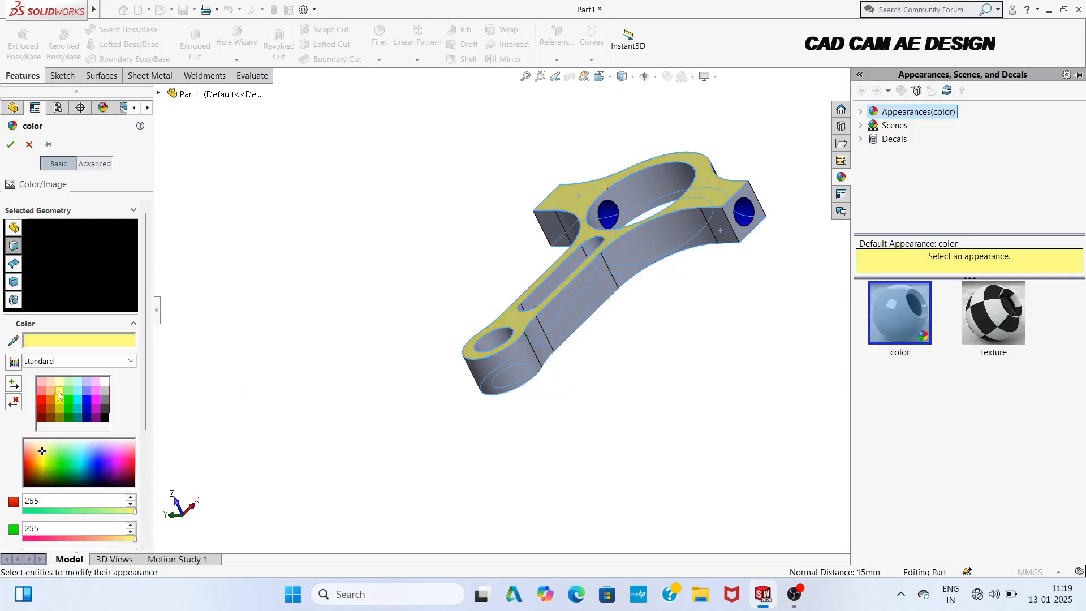
{"action": "left_click", "coordinate": [44, 463]}
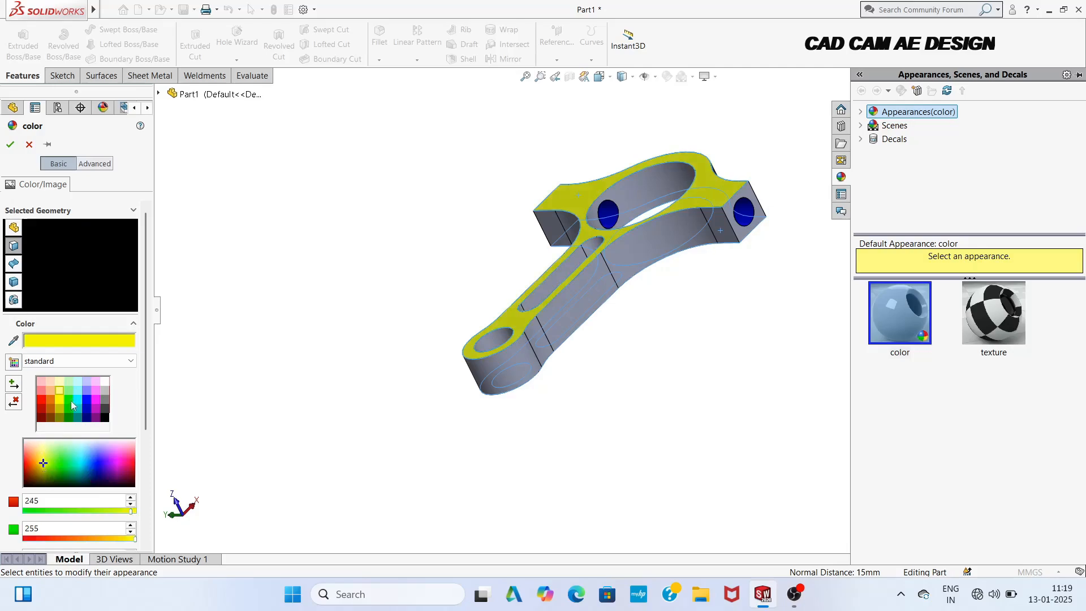
{"action": "left_click", "coordinate": [78, 403]}
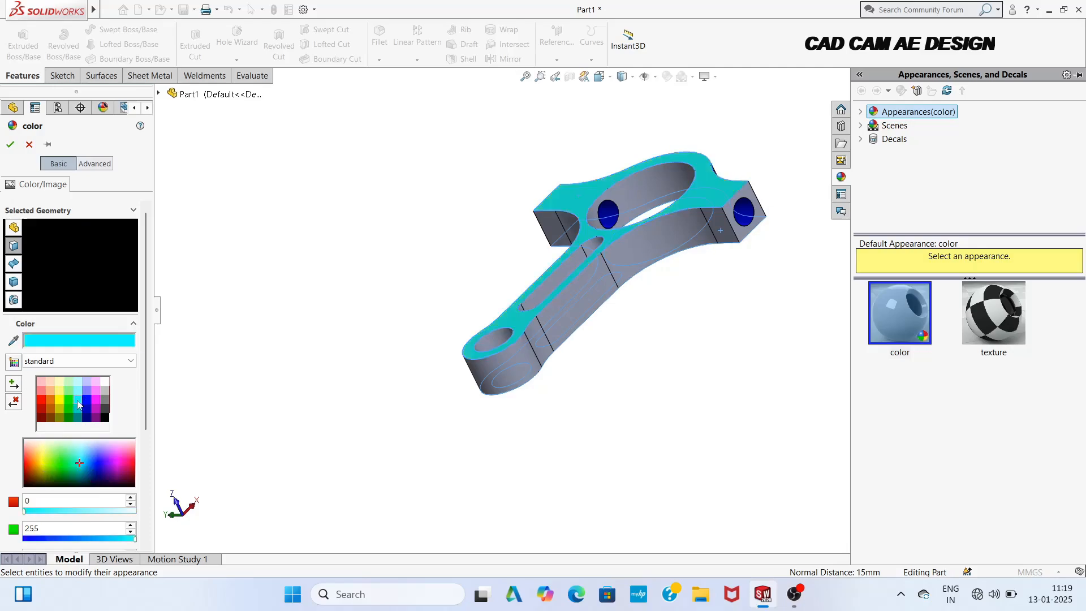
{"action": "left_click", "coordinate": [11, 145]}
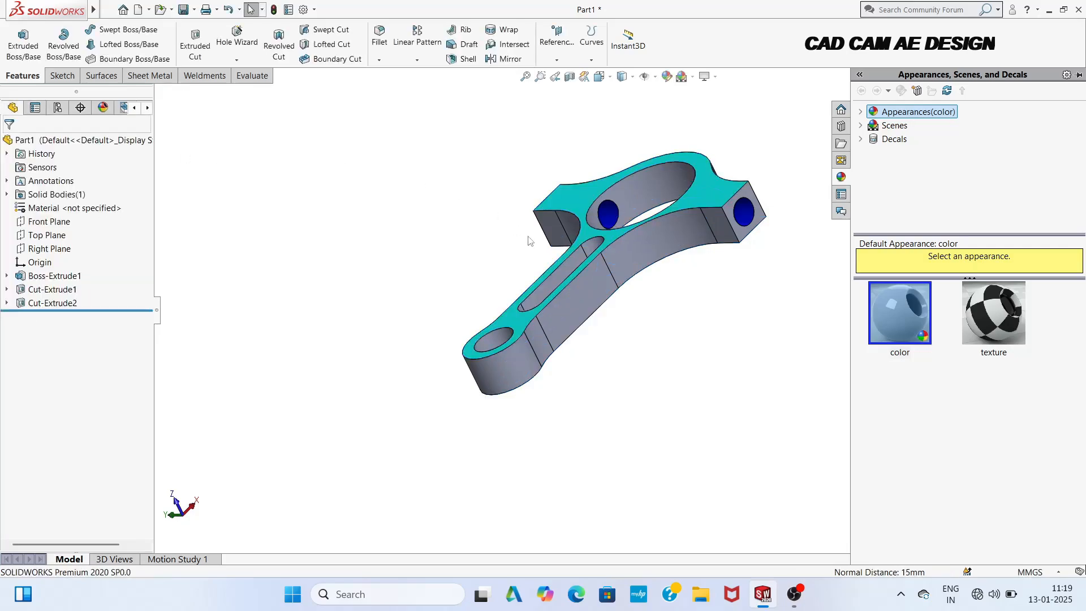
Step: Apply the standard red colour to the side faces along both sides of the rod, including the small end and the drilled lug faces
{"action": "left_click", "coordinate": [626, 257]}
{"action": "left_click", "coordinate": [579, 305], "text": "ctrl"}
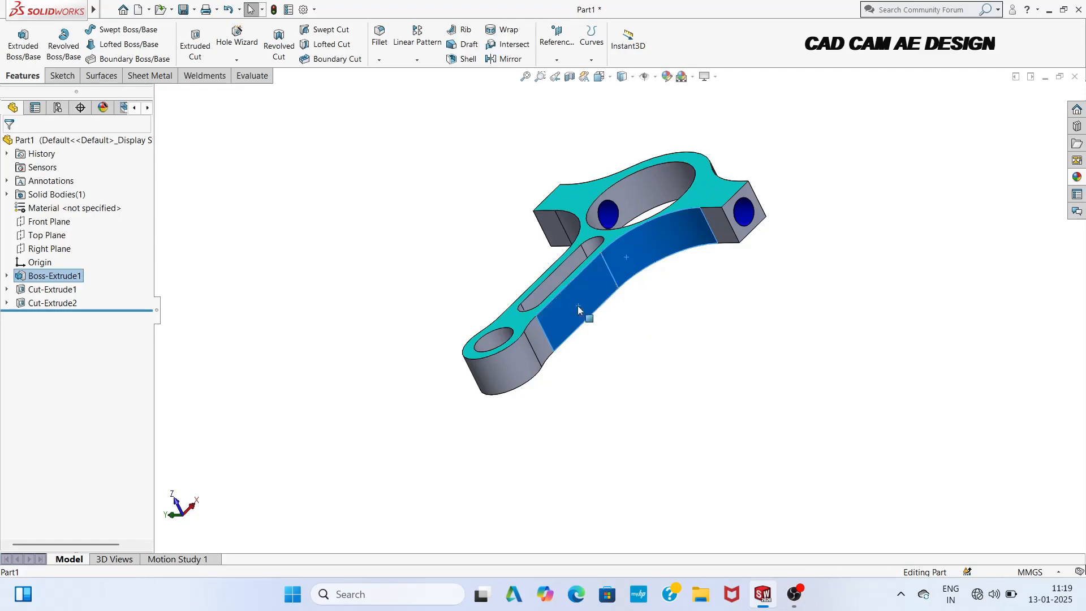
{"action": "left_click", "coordinate": [717, 223], "text": "ctrl"}
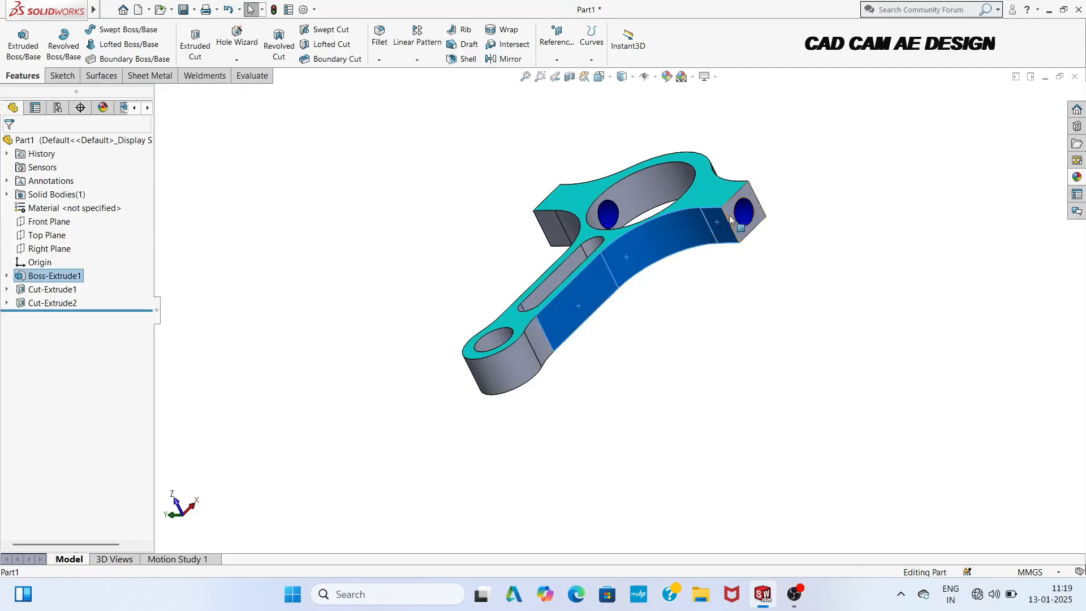
{"action": "left_click", "coordinate": [730, 215], "text": "ctrl"}
{"action": "left_click", "coordinate": [518, 367], "text": "ctrl"}
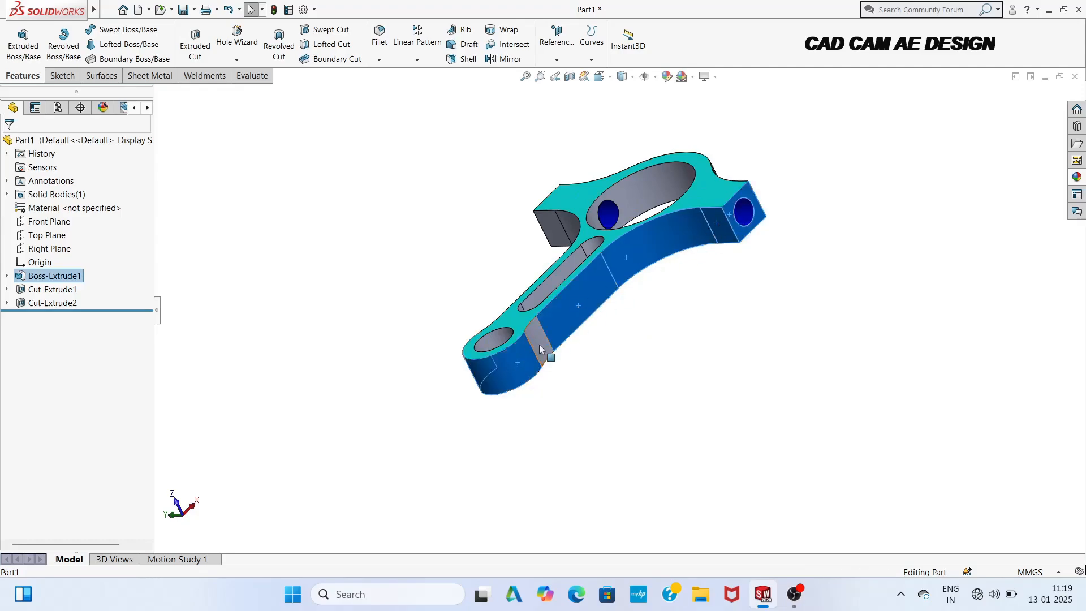
{"action": "left_click", "coordinate": [540, 342], "text": "ctrl"}
{"action": "middle_click_drag", "start_coordinate": [432, 317], "coordinate": [522, 288], "text": "ctrl"}
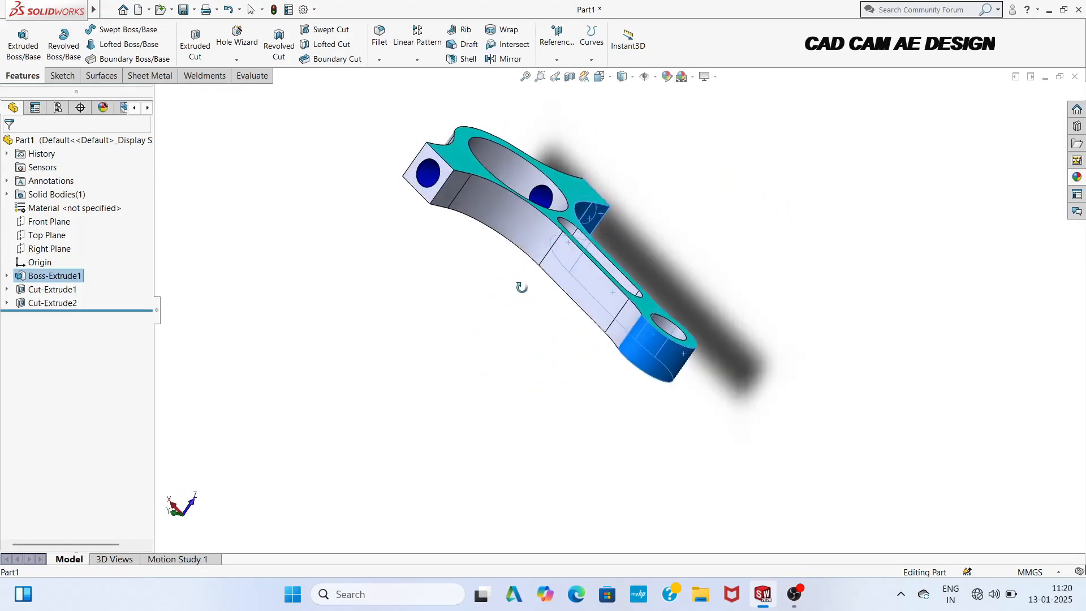
{"action": "left_click", "coordinate": [506, 195], "text": "ctrl"}
{"action": "left_click", "coordinate": [442, 180], "text": "ctrl"}
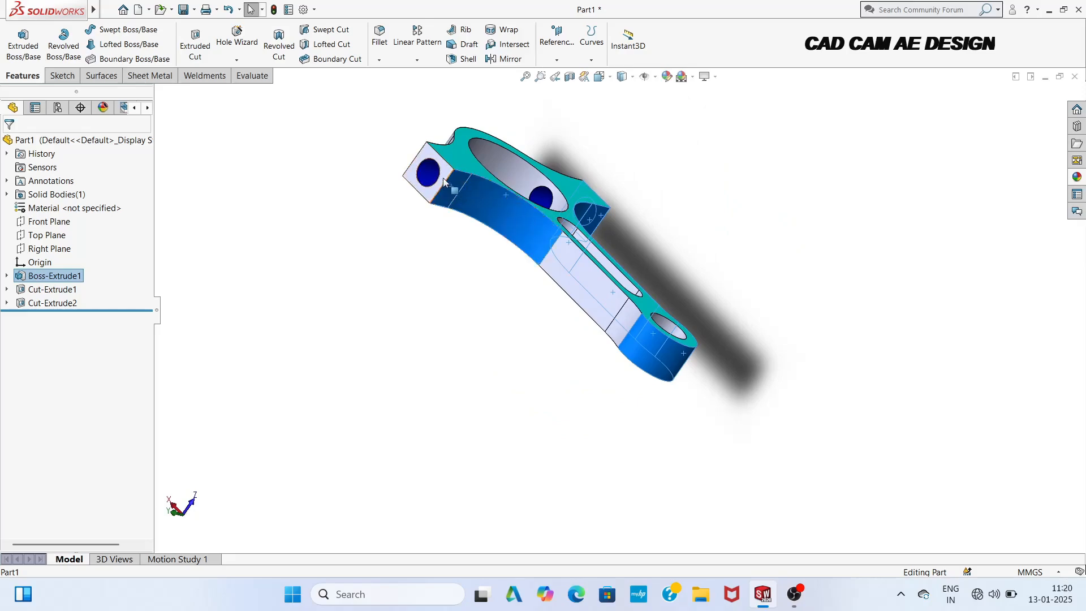
{"action": "left_click", "coordinate": [578, 279], "text": "ctrl"}
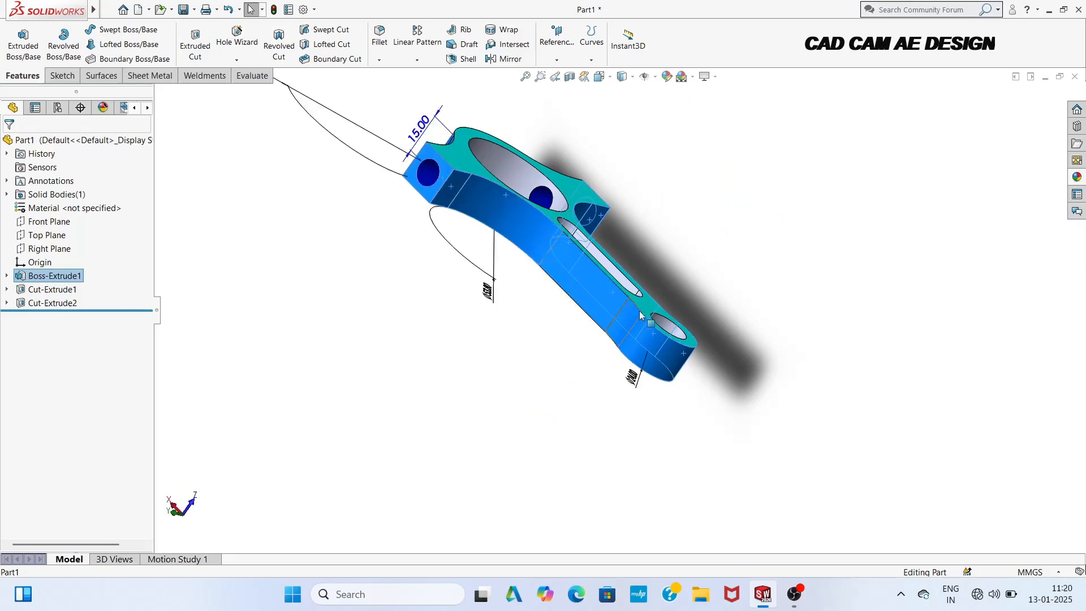
{"action": "middle_click_drag", "start_coordinate": [727, 401], "coordinate": [616, 342]}
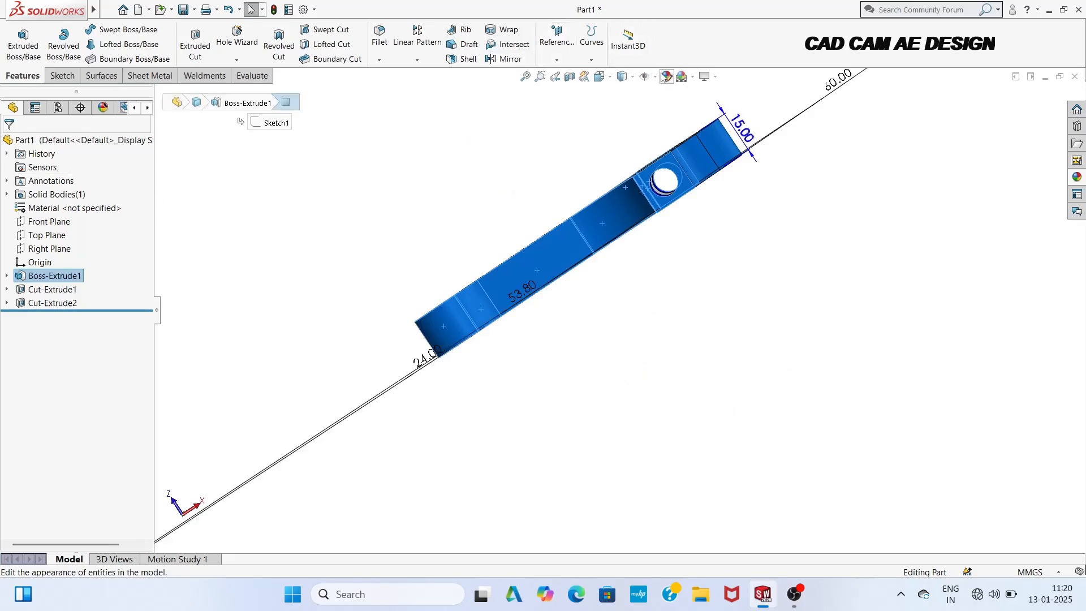
{"action": "left_click", "coordinate": [666, 77]}
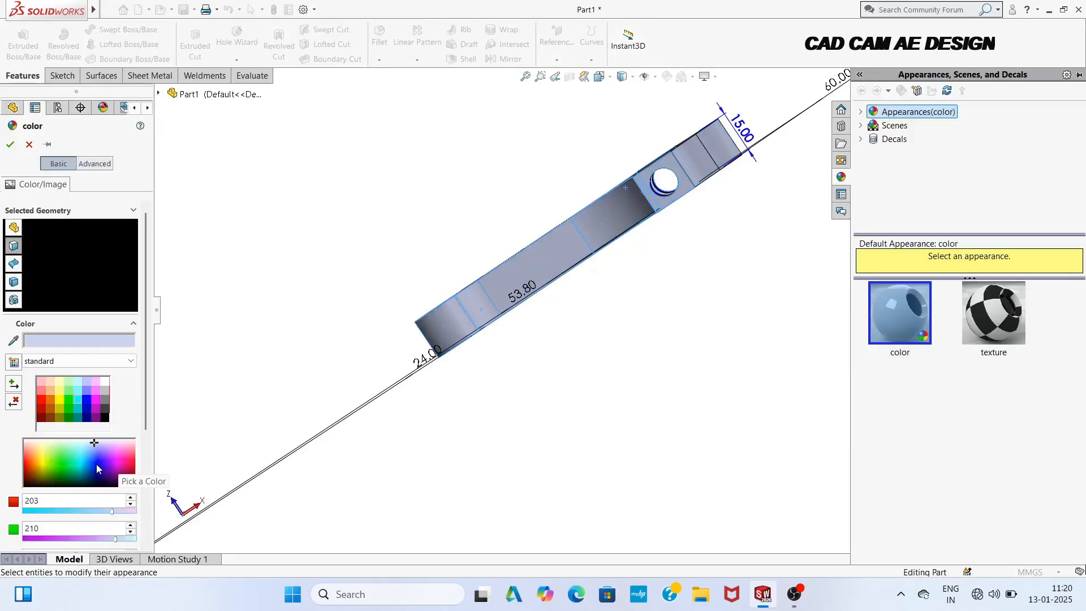
{"action": "left_click", "coordinate": [41, 402]}
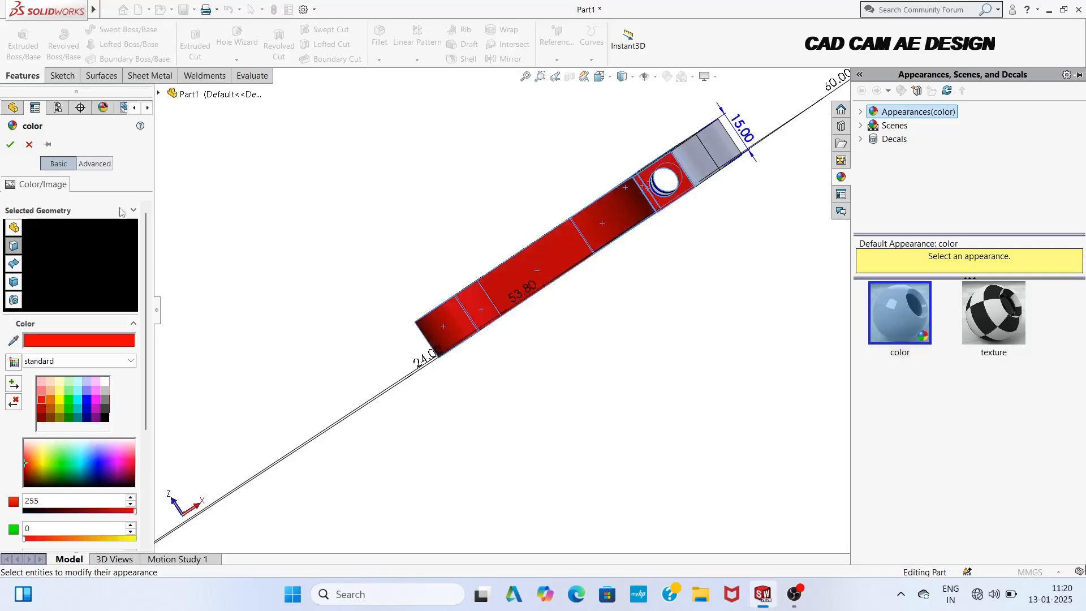
{"action": "left_click", "coordinate": [10, 145]}
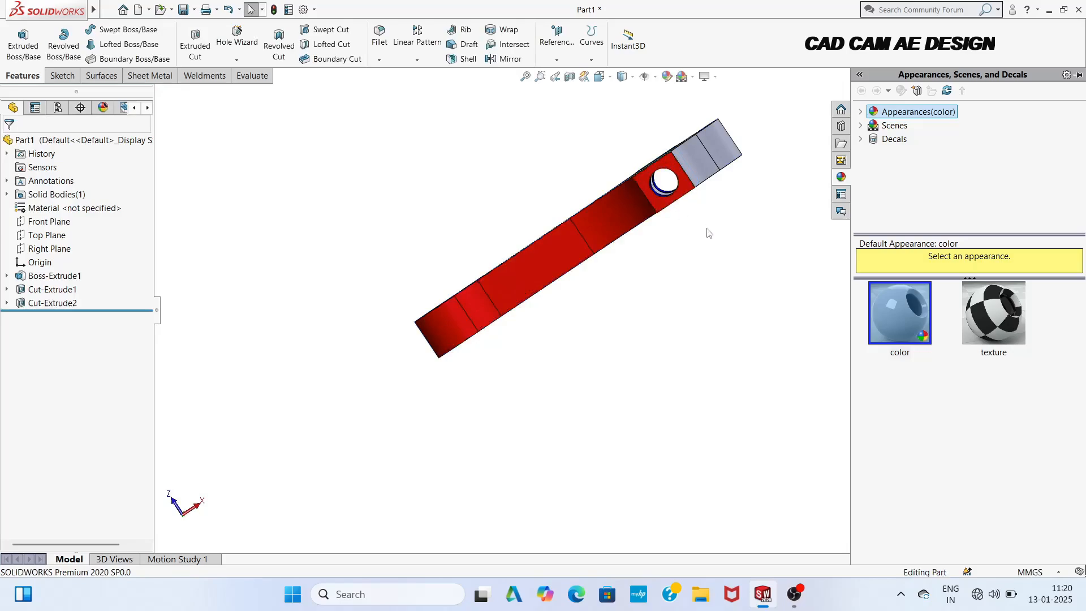
Step: Apply a dark golden yellow (red 204, green 167) to the outer curved and lug faces at the big end
{"action": "middle_click_drag", "start_coordinate": [641, 196], "coordinate": [665, 362]}
{"action": "left_click", "coordinate": [690, 124]}
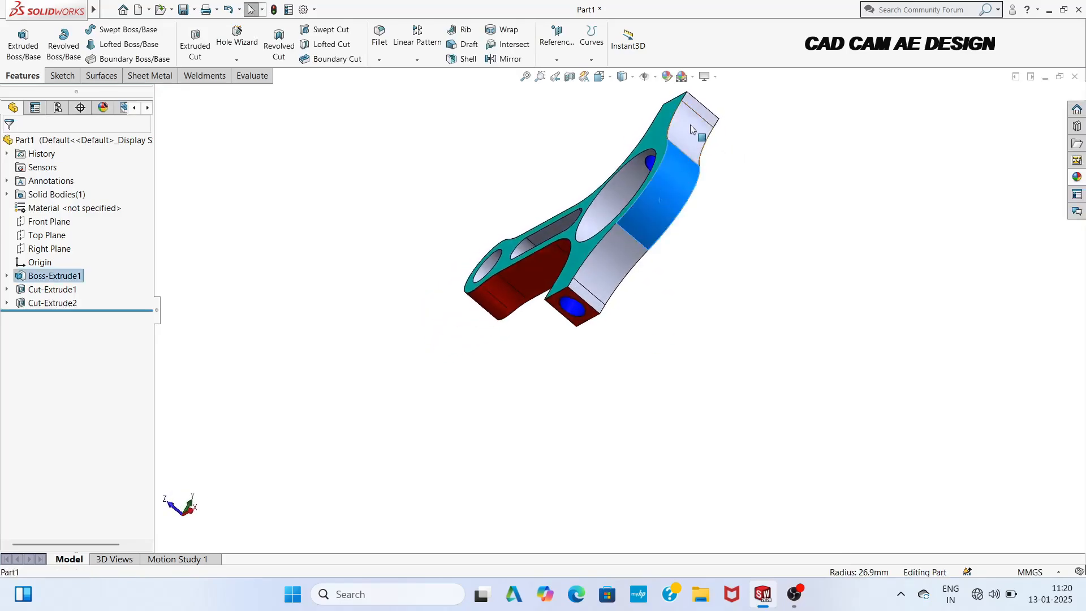
{"action": "left_click", "coordinate": [702, 109], "text": "ctrl"}
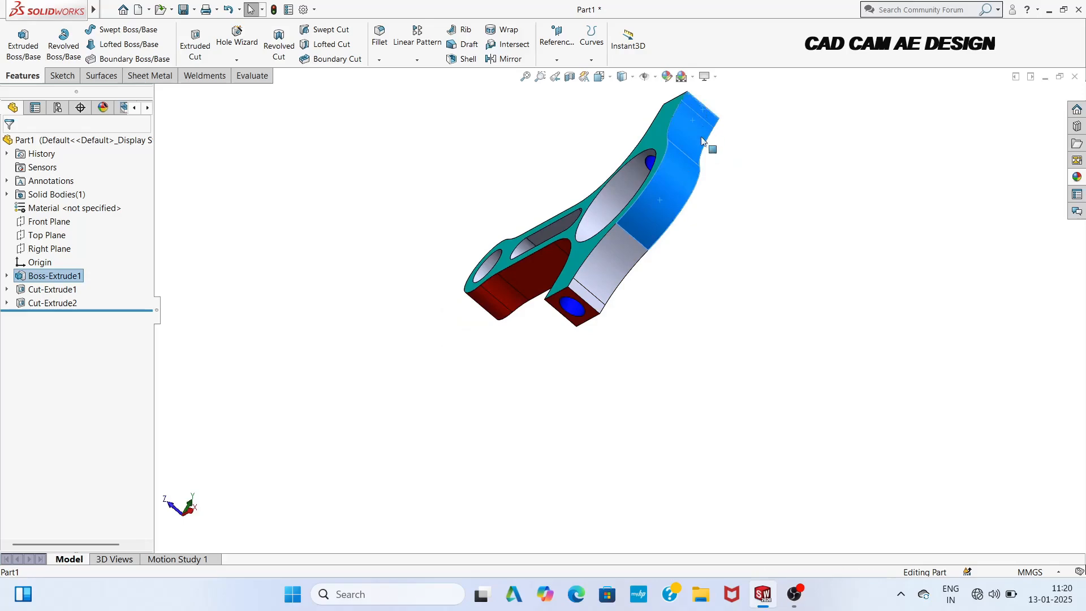
{"action": "left_click", "coordinate": [582, 283], "text": "ctrl"}
{"action": "left_click", "coordinate": [579, 295], "text": "ctrl"}
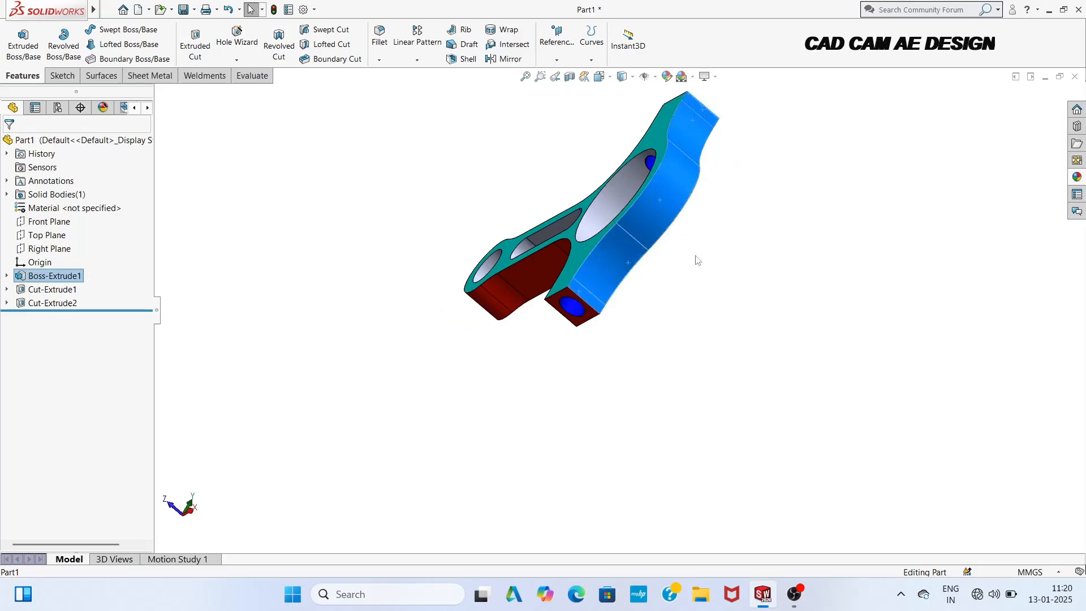
{"action": "middle_click_drag", "start_coordinate": [578, 296], "coordinate": [736, 299]}
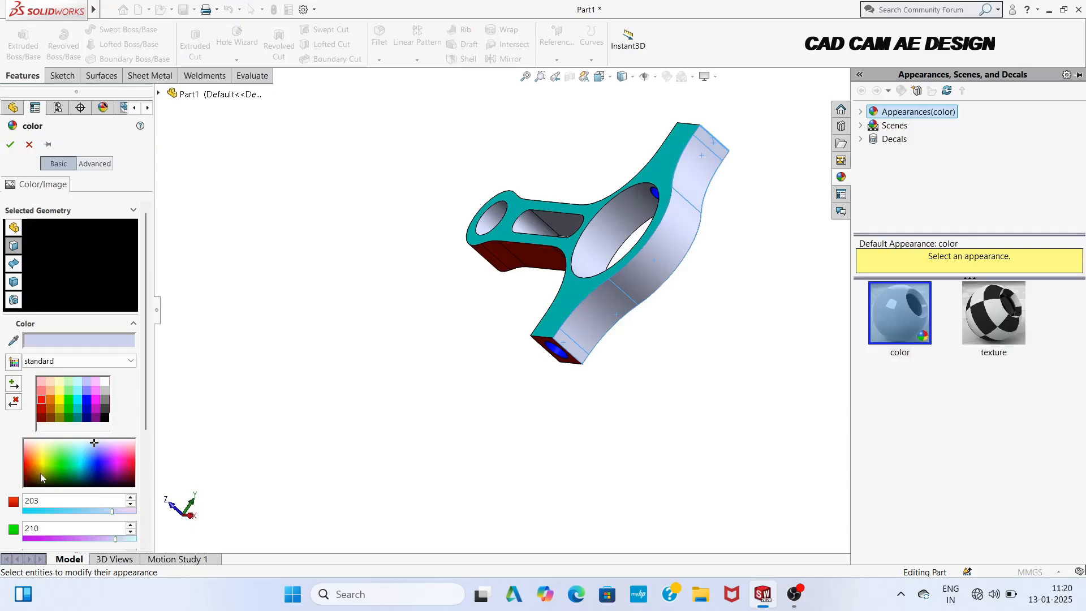
{"action": "left_click", "coordinate": [39, 467]}
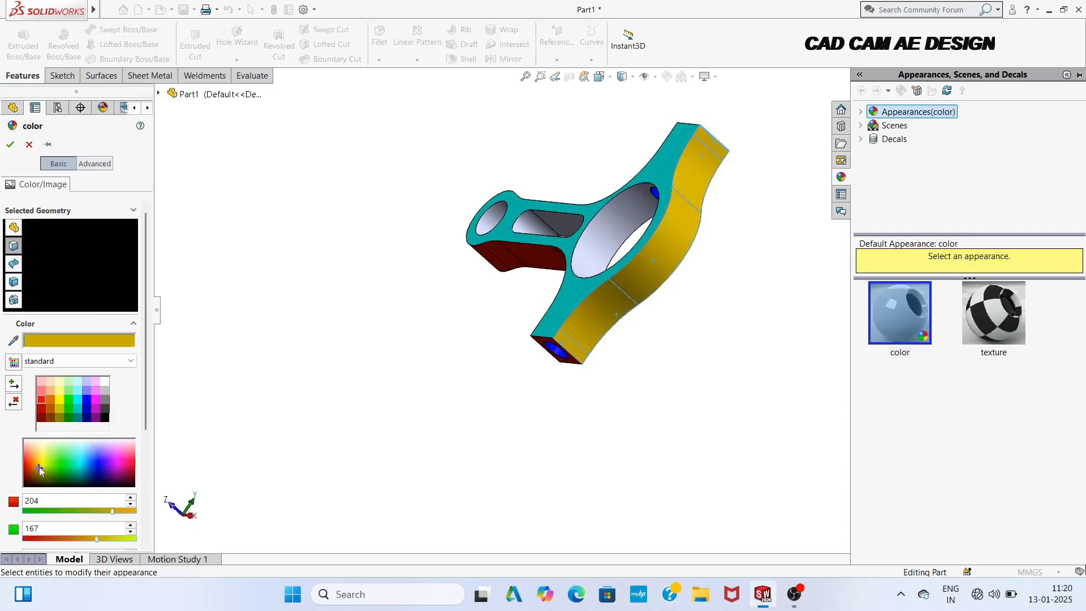
{"action": "left_click", "coordinate": [10, 145]}
Step: Select the inner walls of the large bore, the slot and the small-end hole, and open their appearance for editing
{"action": "middle_click_drag", "start_coordinate": [396, 211], "coordinate": [573, 245]}
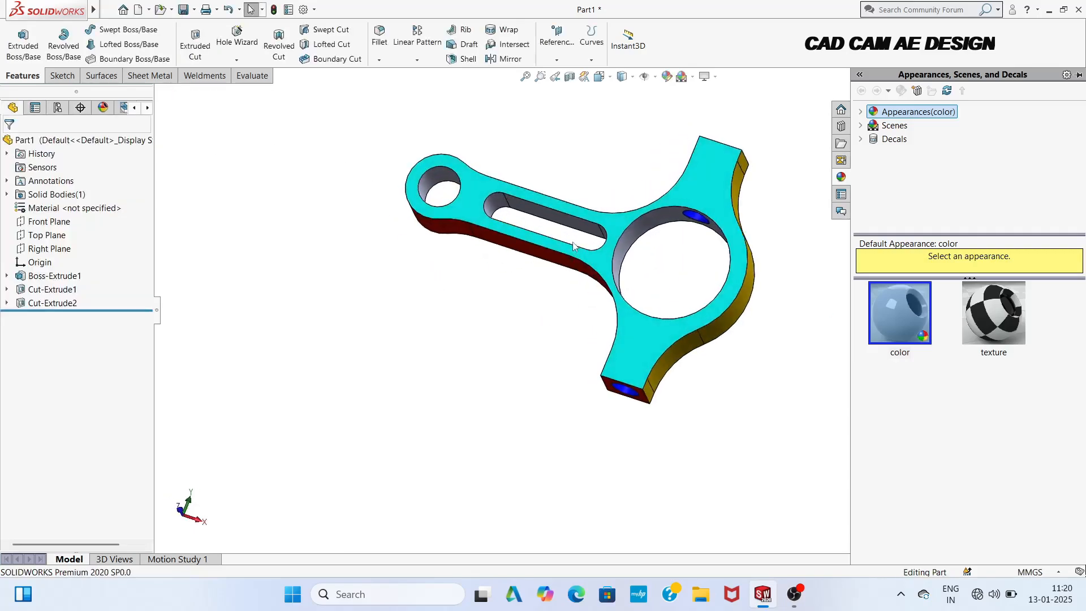
{"action": "left_click", "coordinate": [629, 229]}
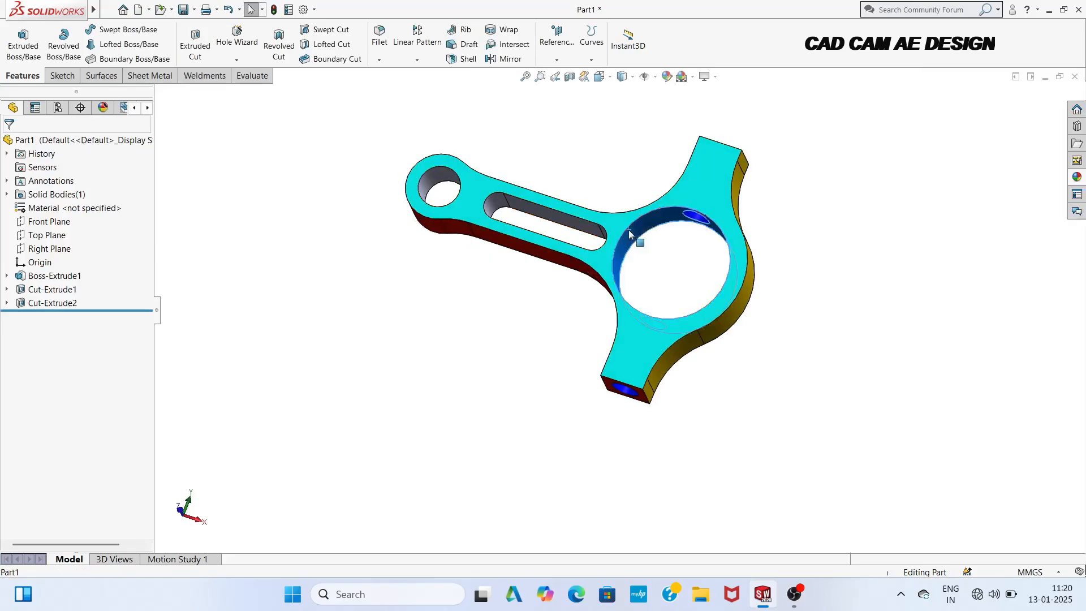
{"action": "left_click", "coordinate": [498, 200], "text": "ctrl"}
{"action": "left_click", "coordinate": [538, 215]}
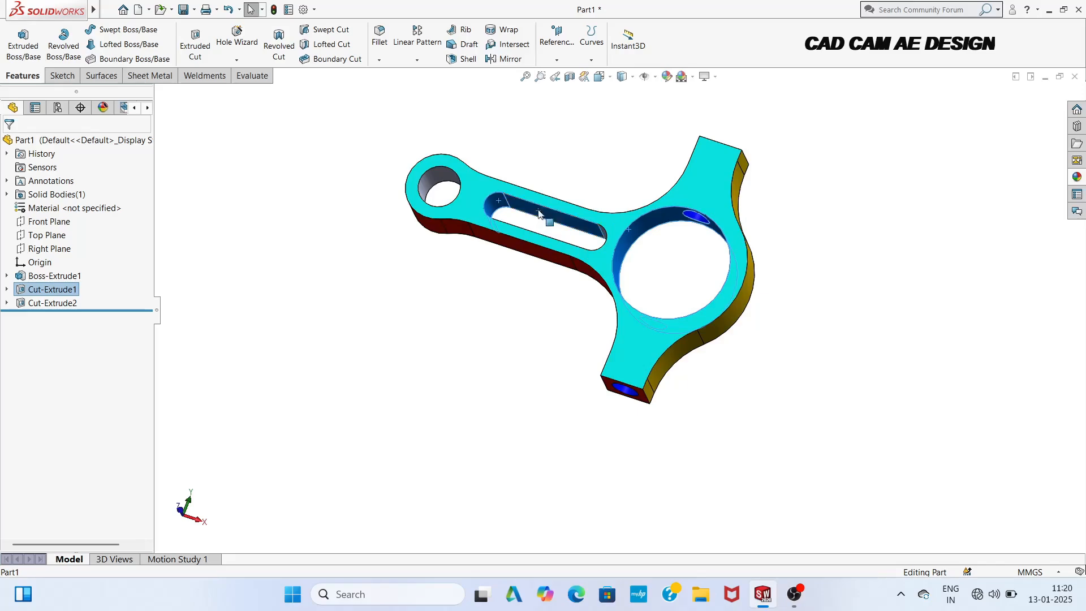
{"action": "mouse_move", "coordinate": [519, 177]}
{"action": "middle_mouse_down"}
{"action": "mouse_move", "coordinate": [532, 206]}
{"action": "mouse_move", "coordinate": [504, 189]}
{"action": "mouse_move", "coordinate": [495, 165]}
{"action": "mouse_move", "coordinate": [528, 252]}
{"action": "mouse_move", "coordinate": [550, 263]}
{"action": "middle_mouse_up"}
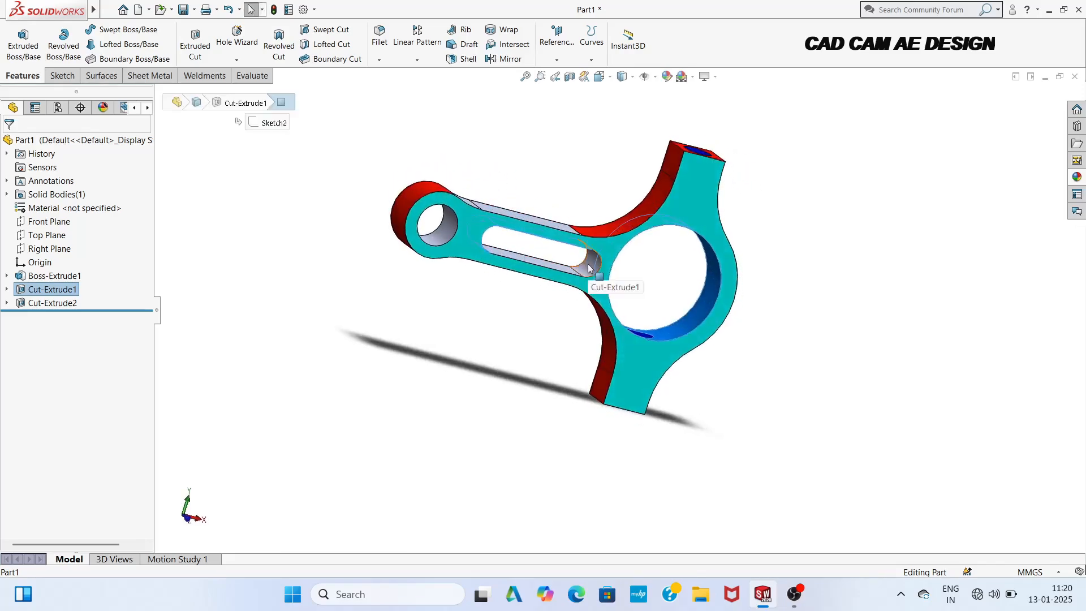
{"action": "left_click", "coordinate": [554, 267]}
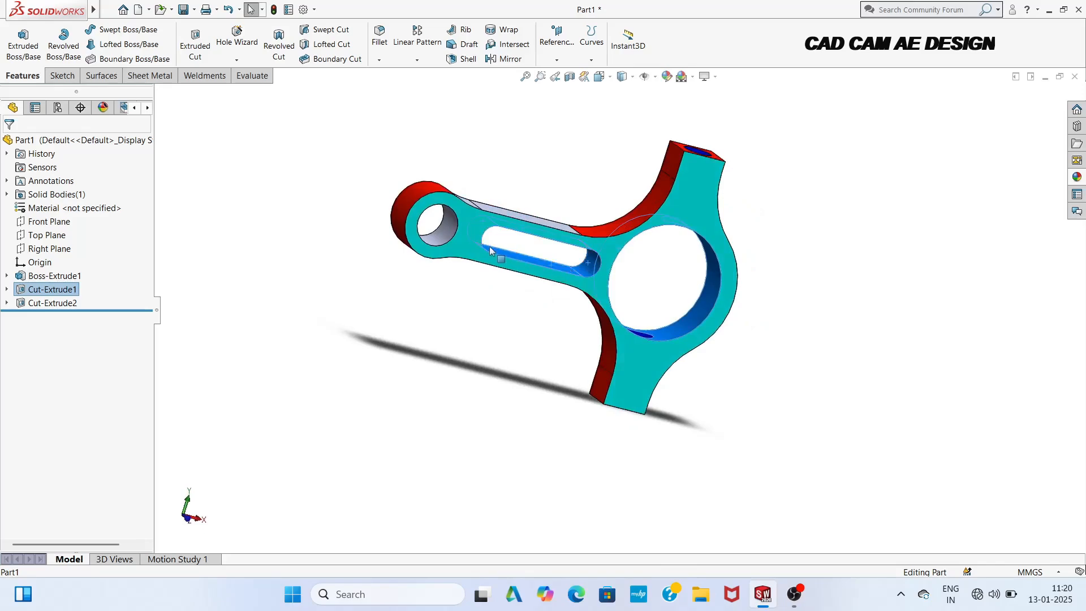
{"action": "left_click", "coordinate": [444, 229], "text": "ctrl"}
{"action": "middle_click_drag", "start_coordinate": [492, 285], "coordinate": [494, 133]}
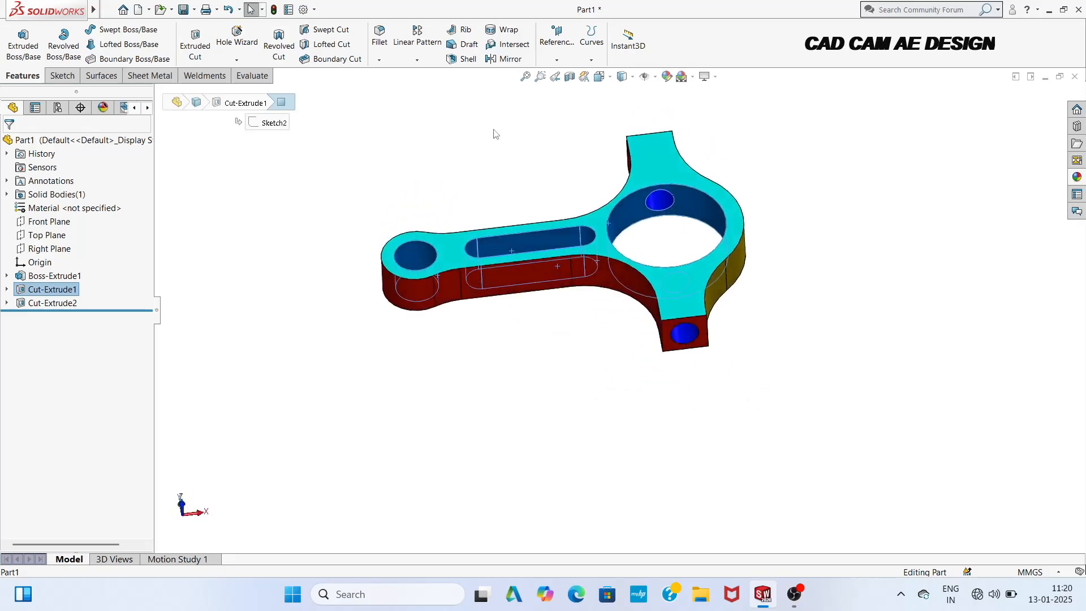
{"action": "left_click", "coordinate": [668, 77]}
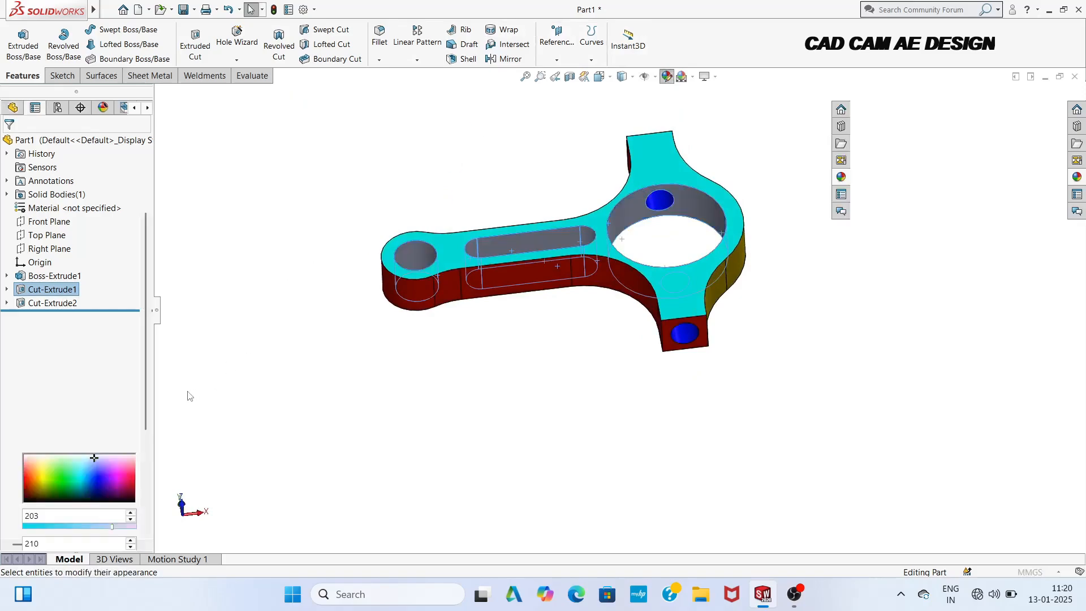